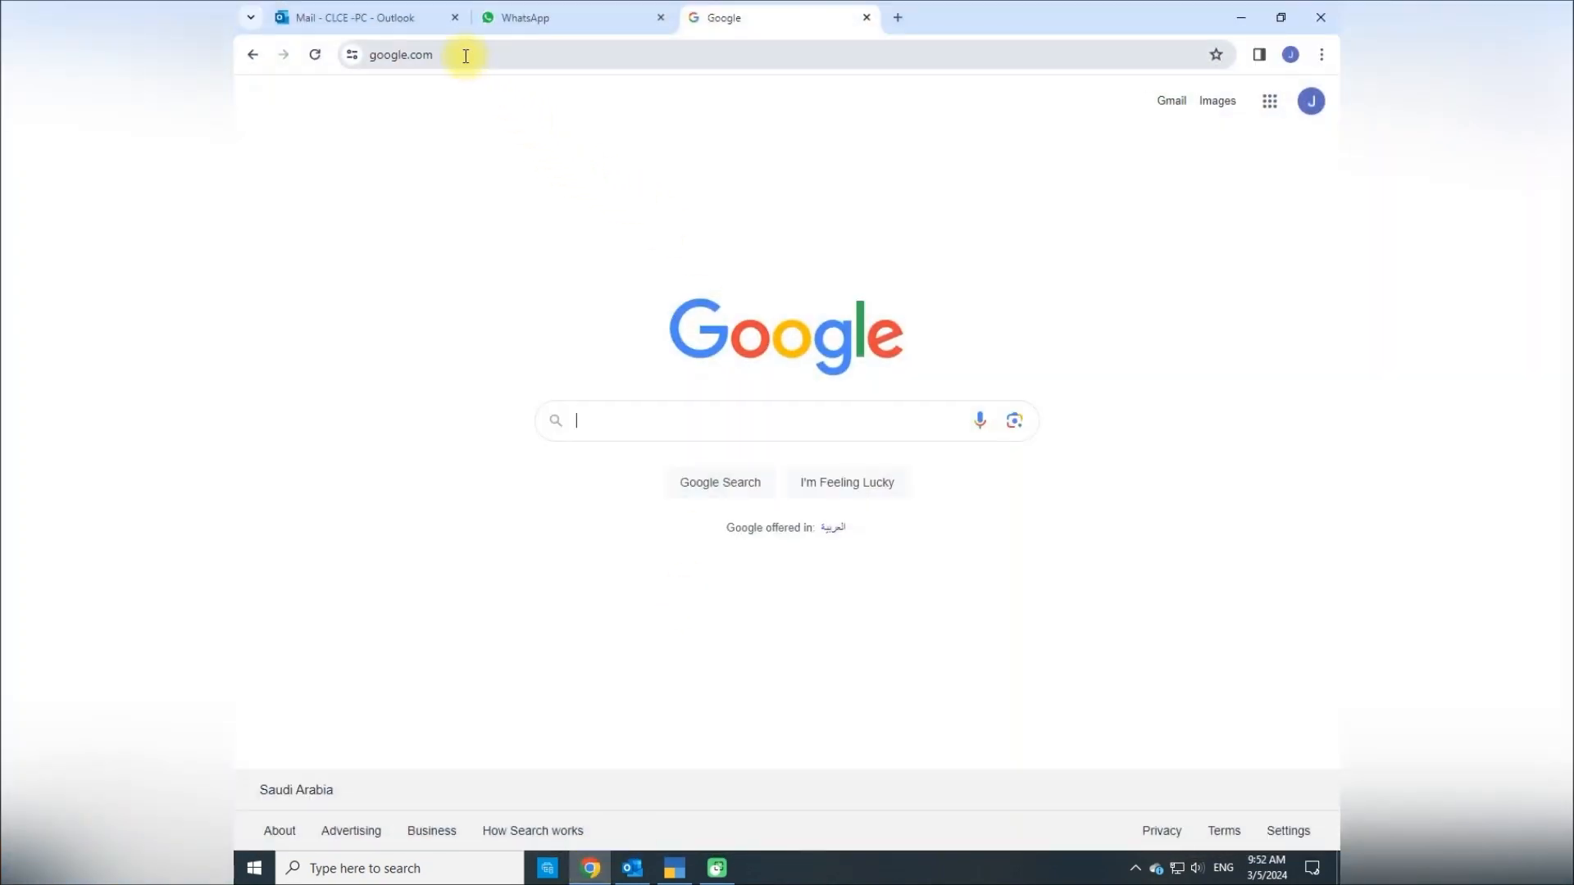
- Open the visa platform at visa.mofa.gov.sa and dismiss the announcement about the new KSA VISA version
click(466, 55)
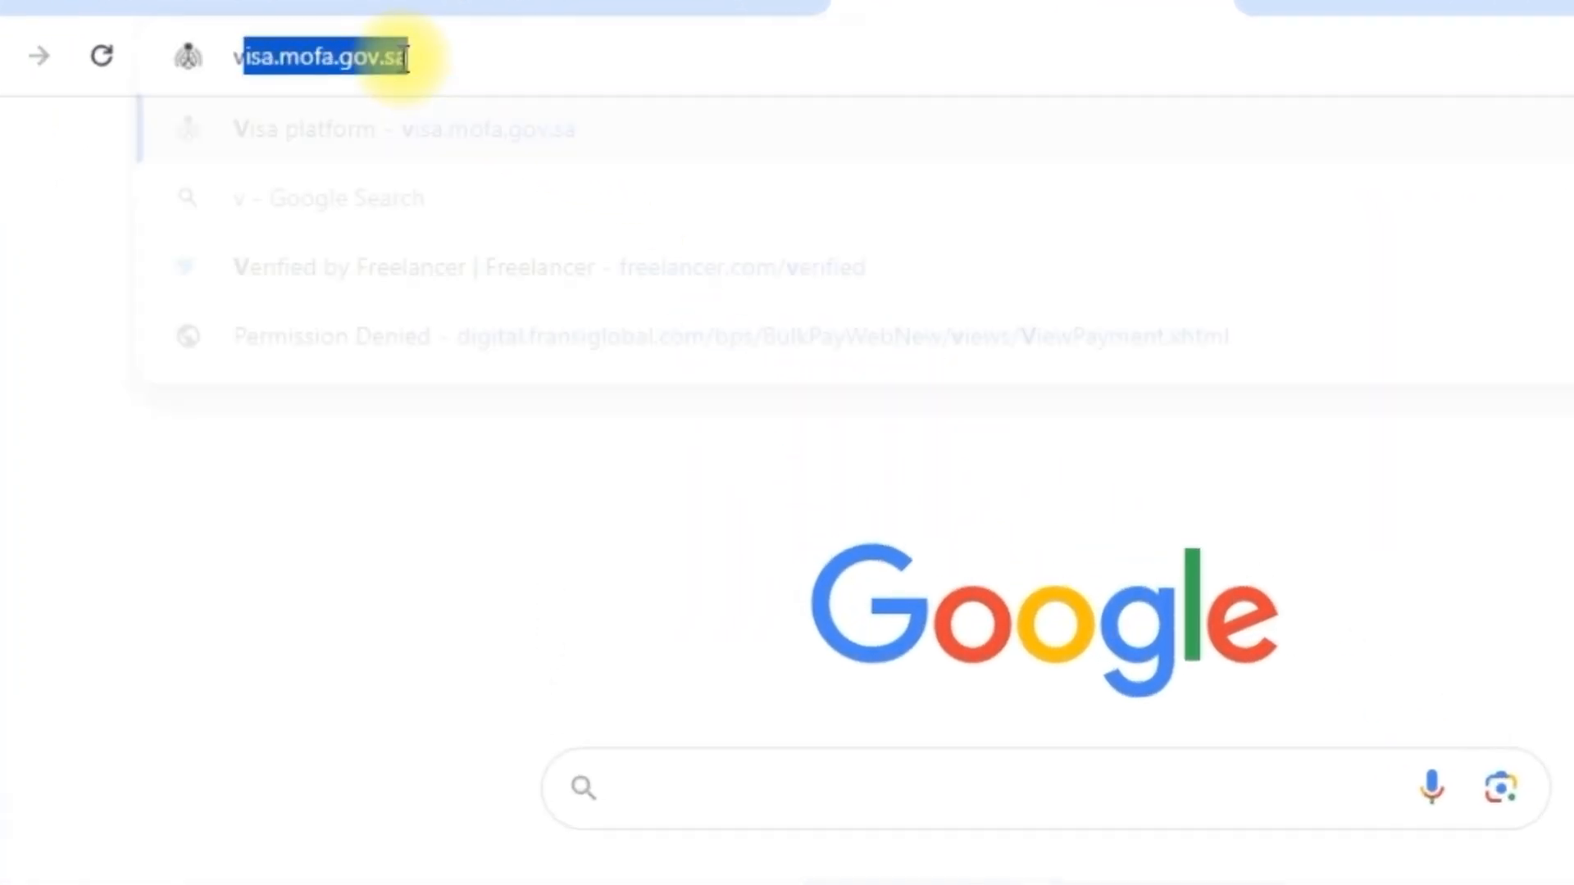
text(visa.mofa.)
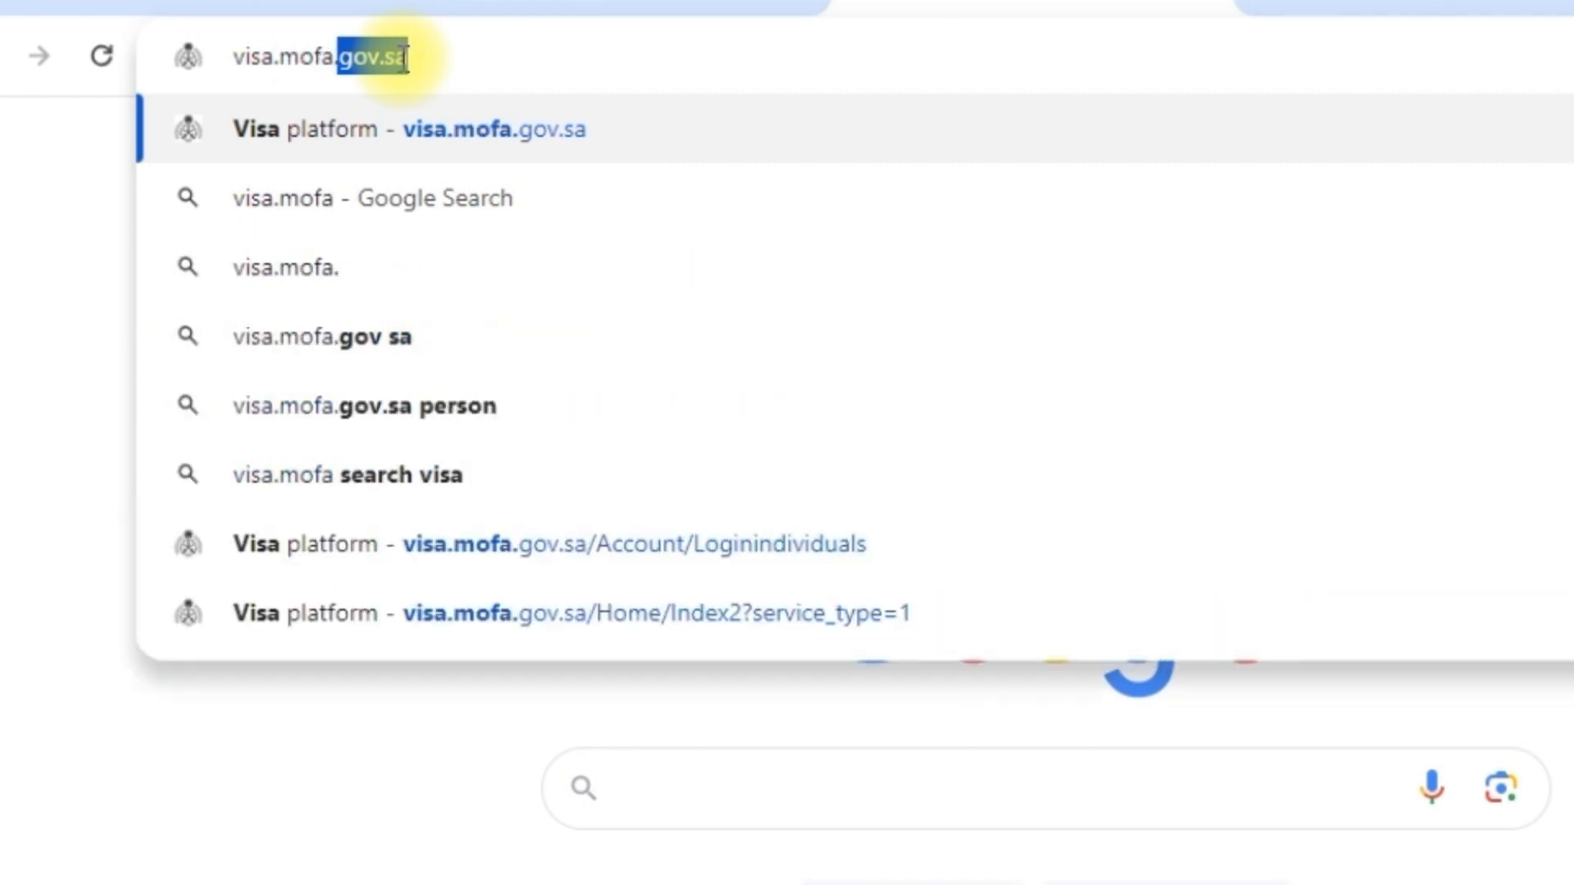
text(gov.sa)
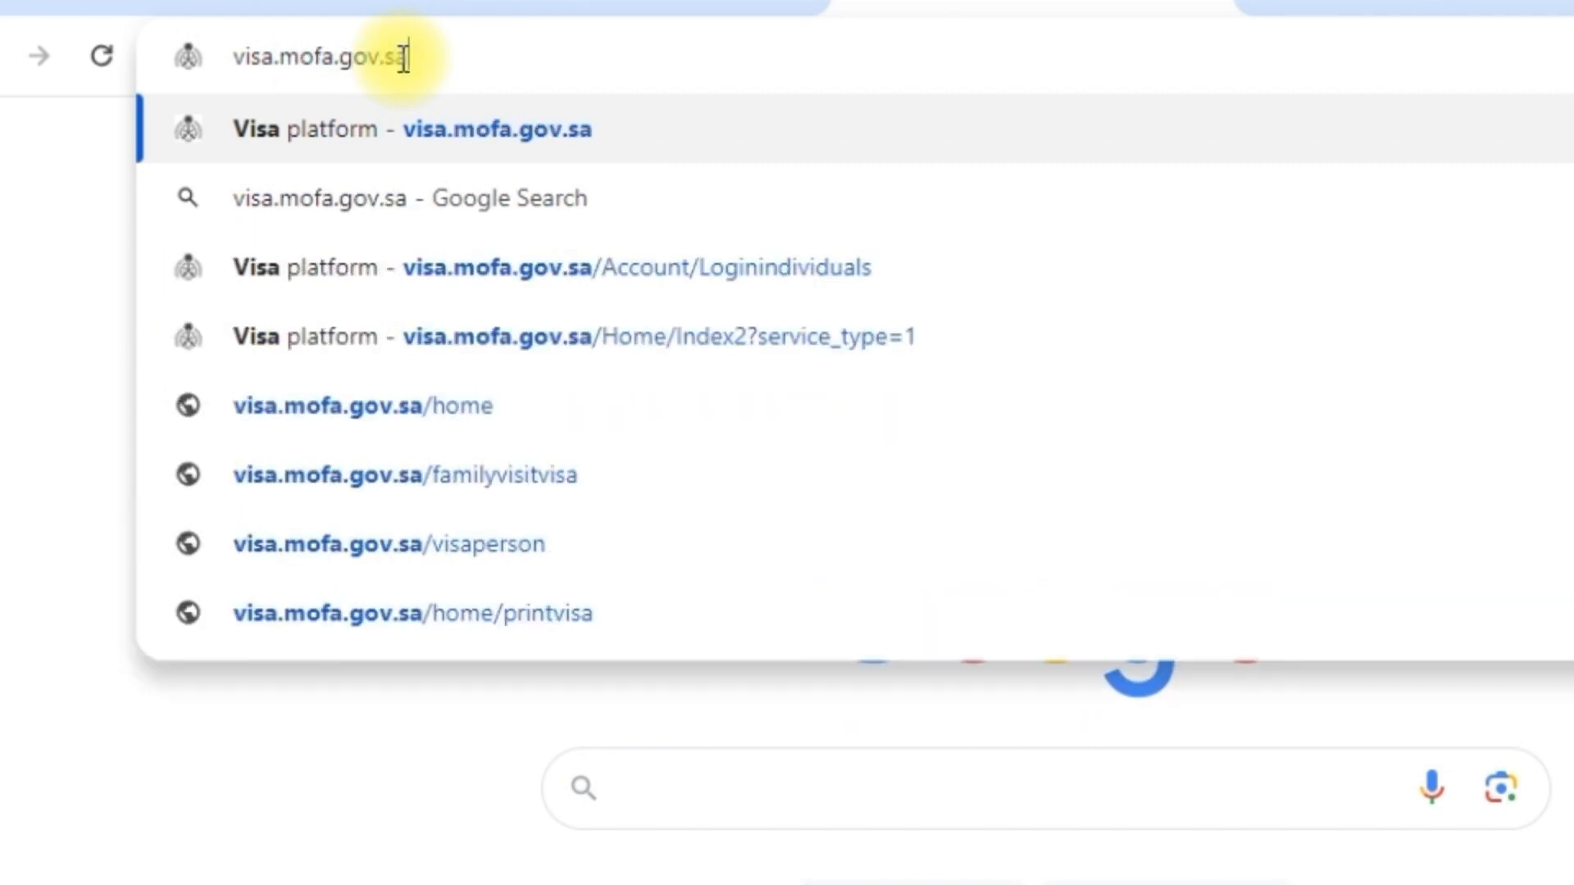
click(701, 141)
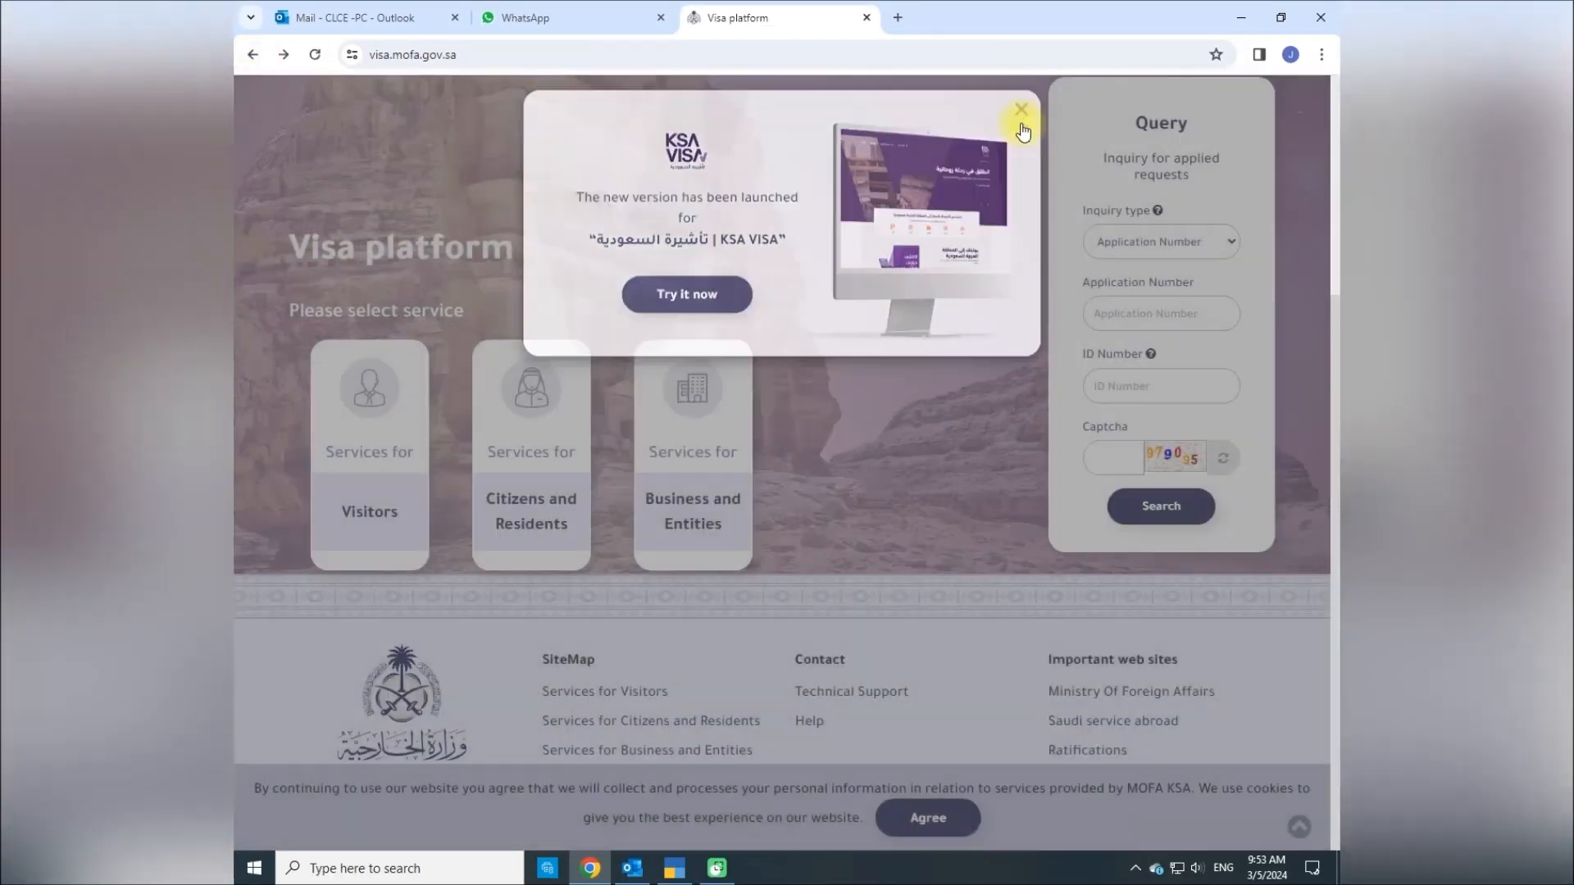
click(1023, 125)
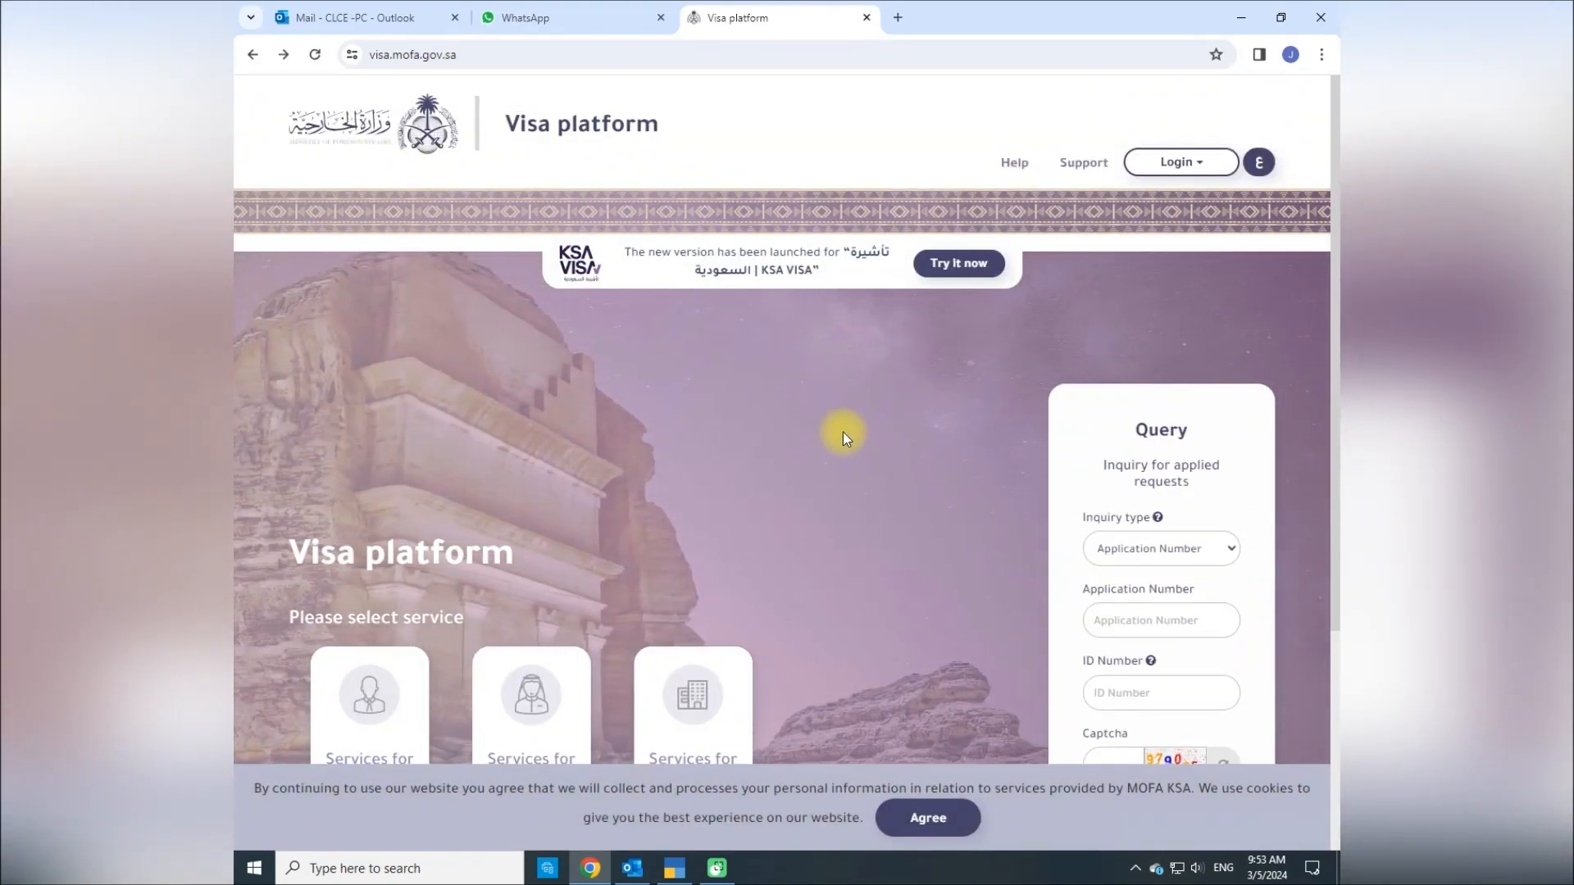
- In the services for citizens and residents, start the Family Visit Visa Application for Residents
scroll(843, 431, down, 4)
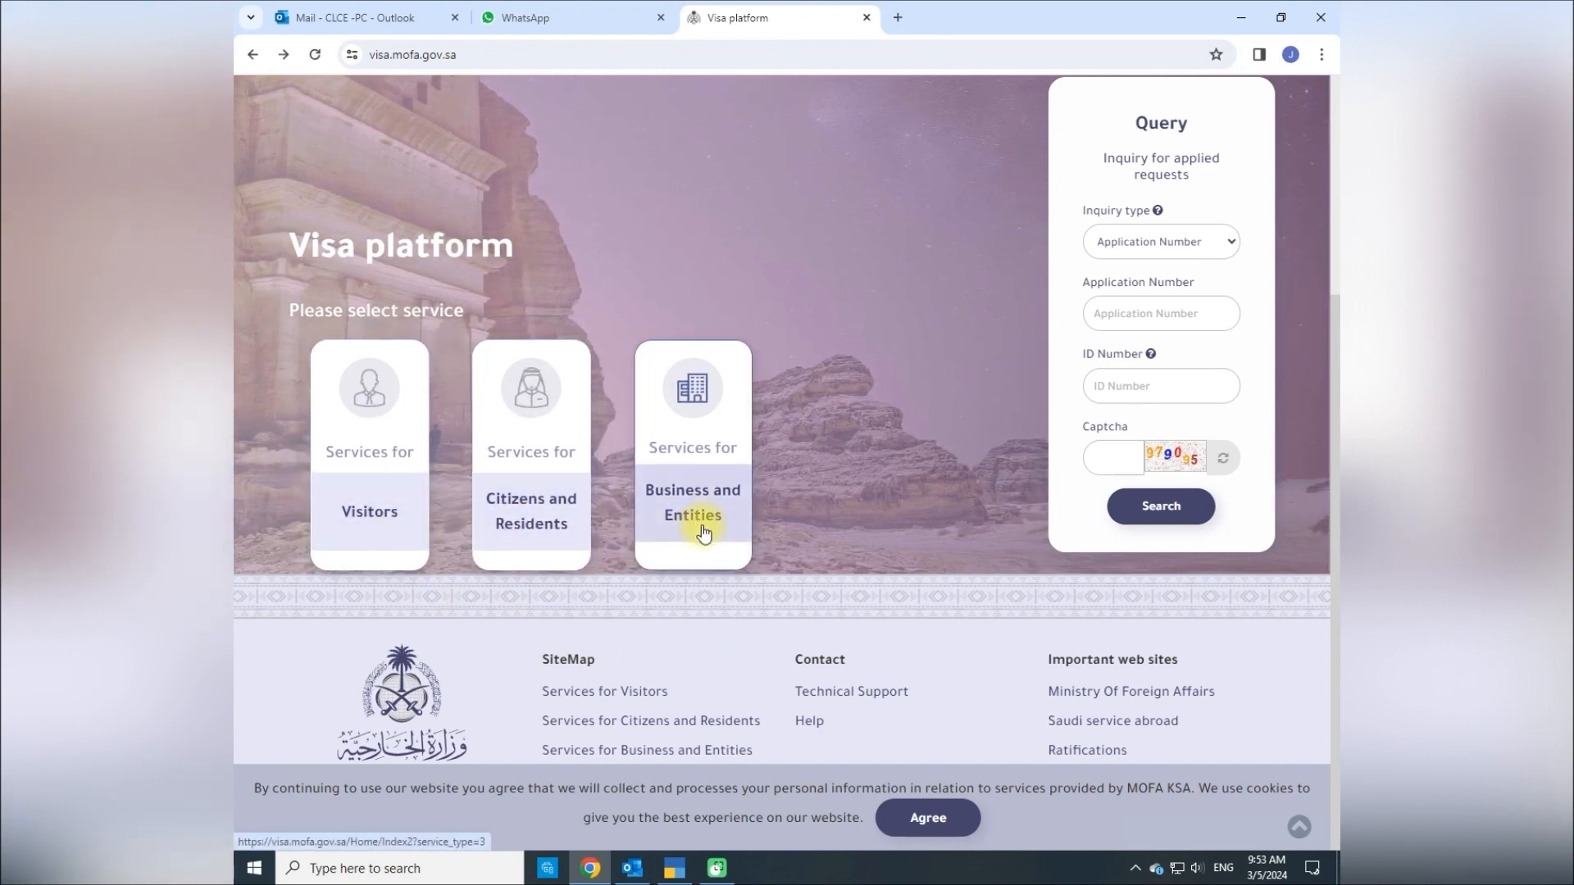
click(521, 505)
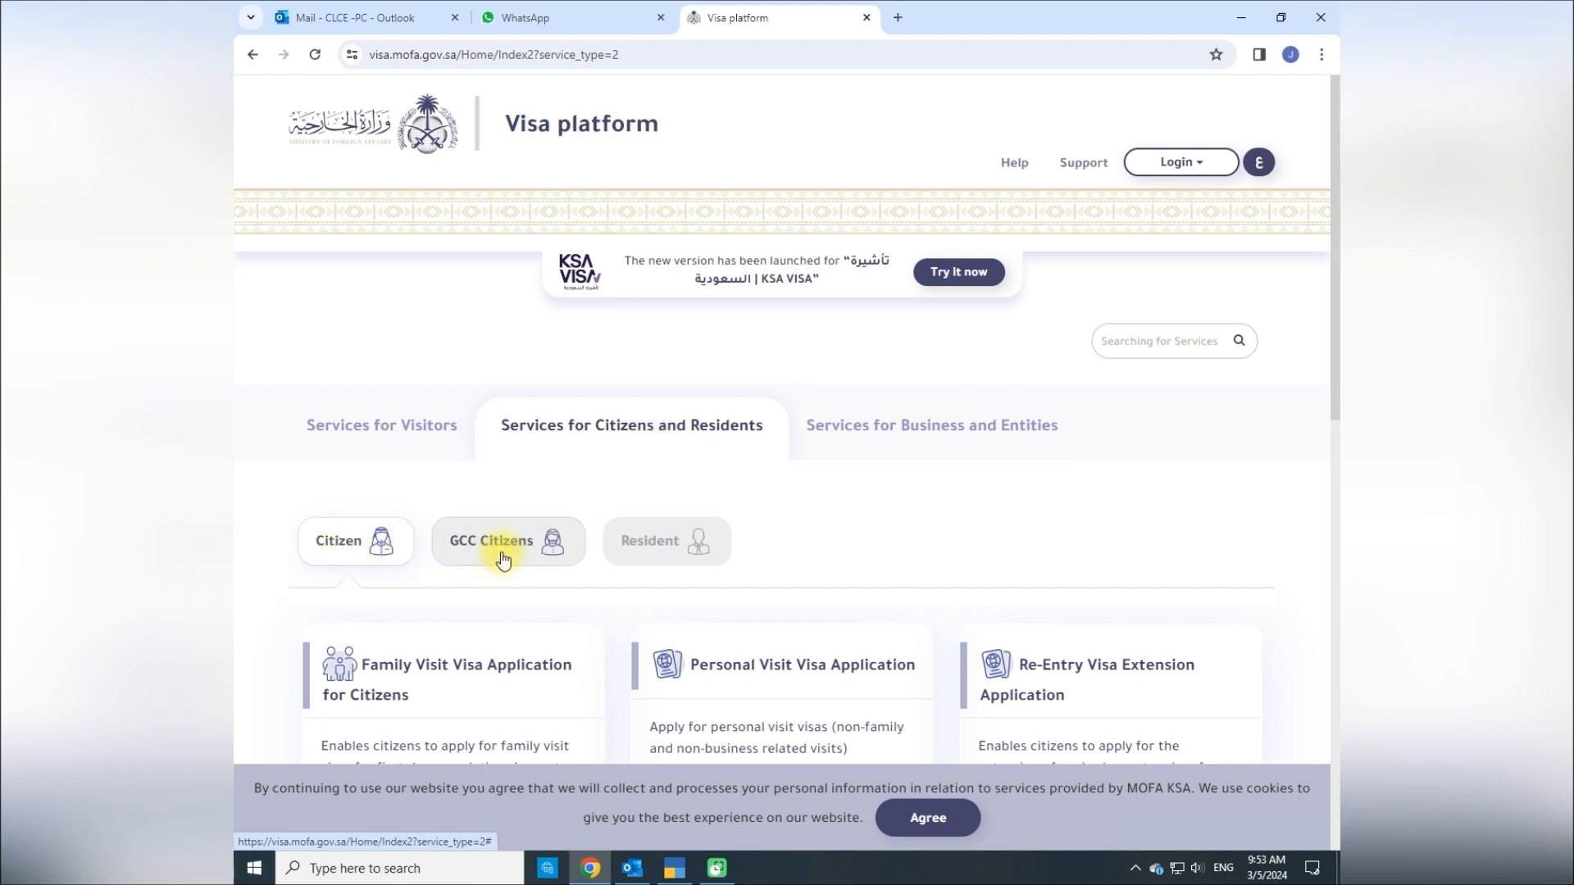
click(669, 555)
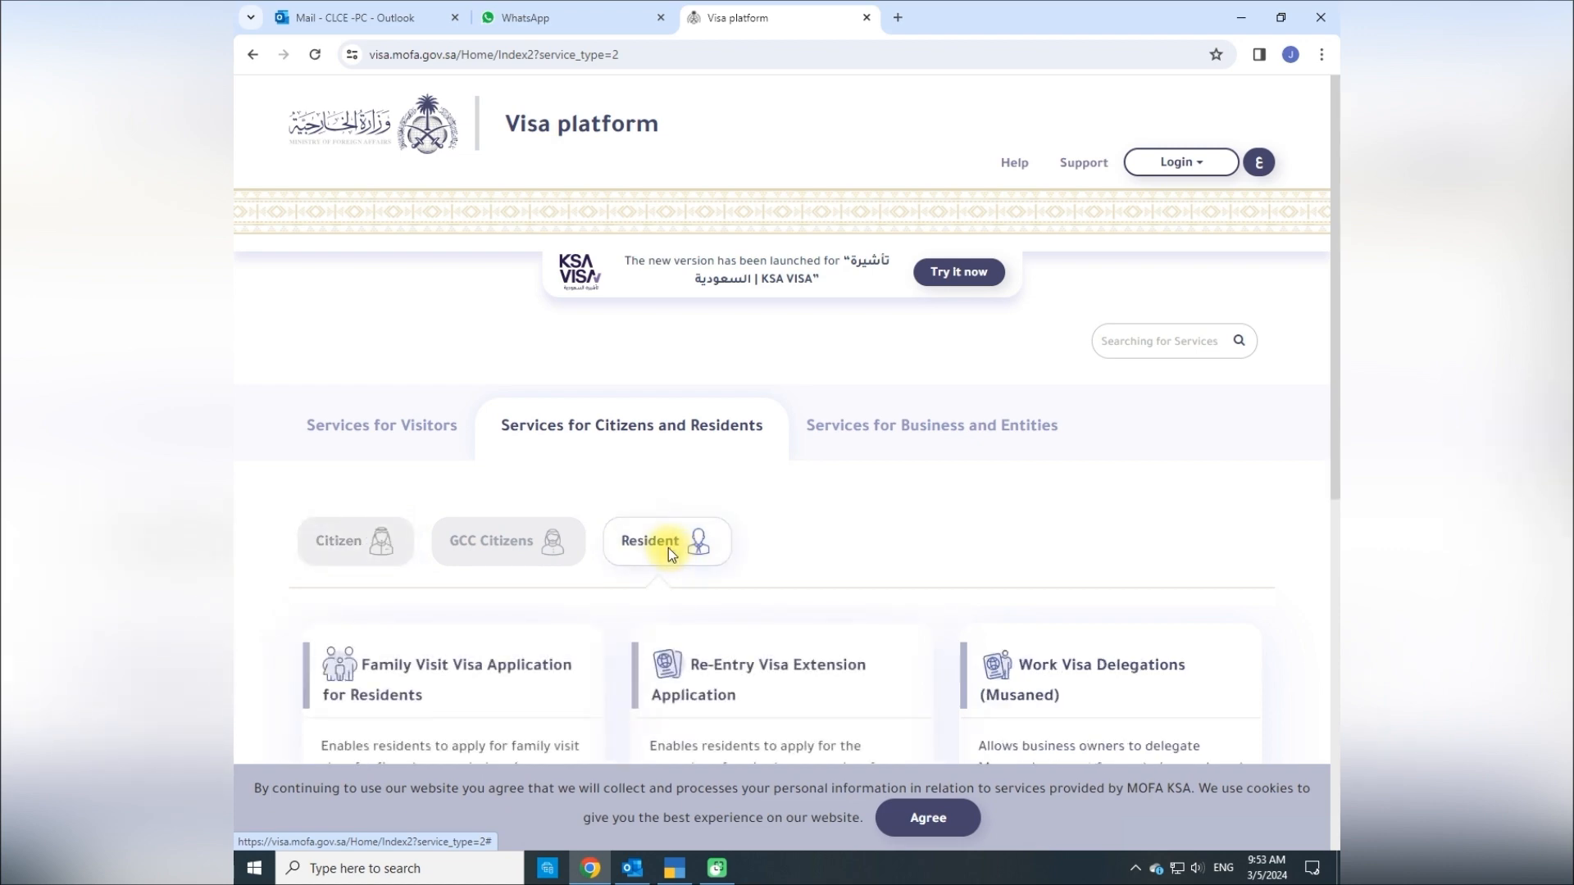
scroll(668, 548, down, 3)
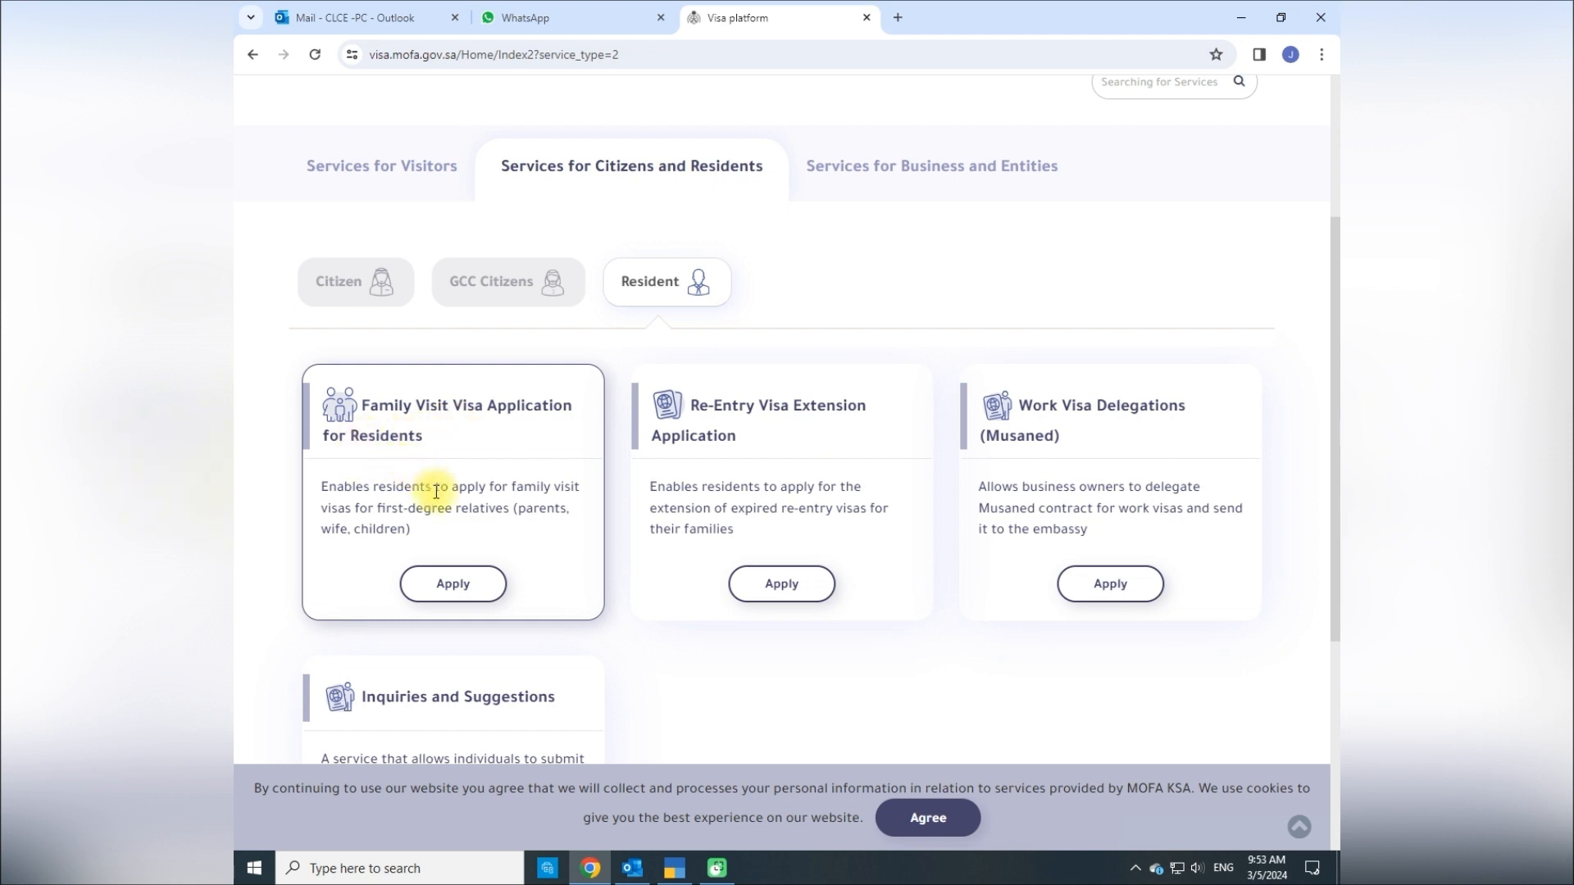
click(447, 589)
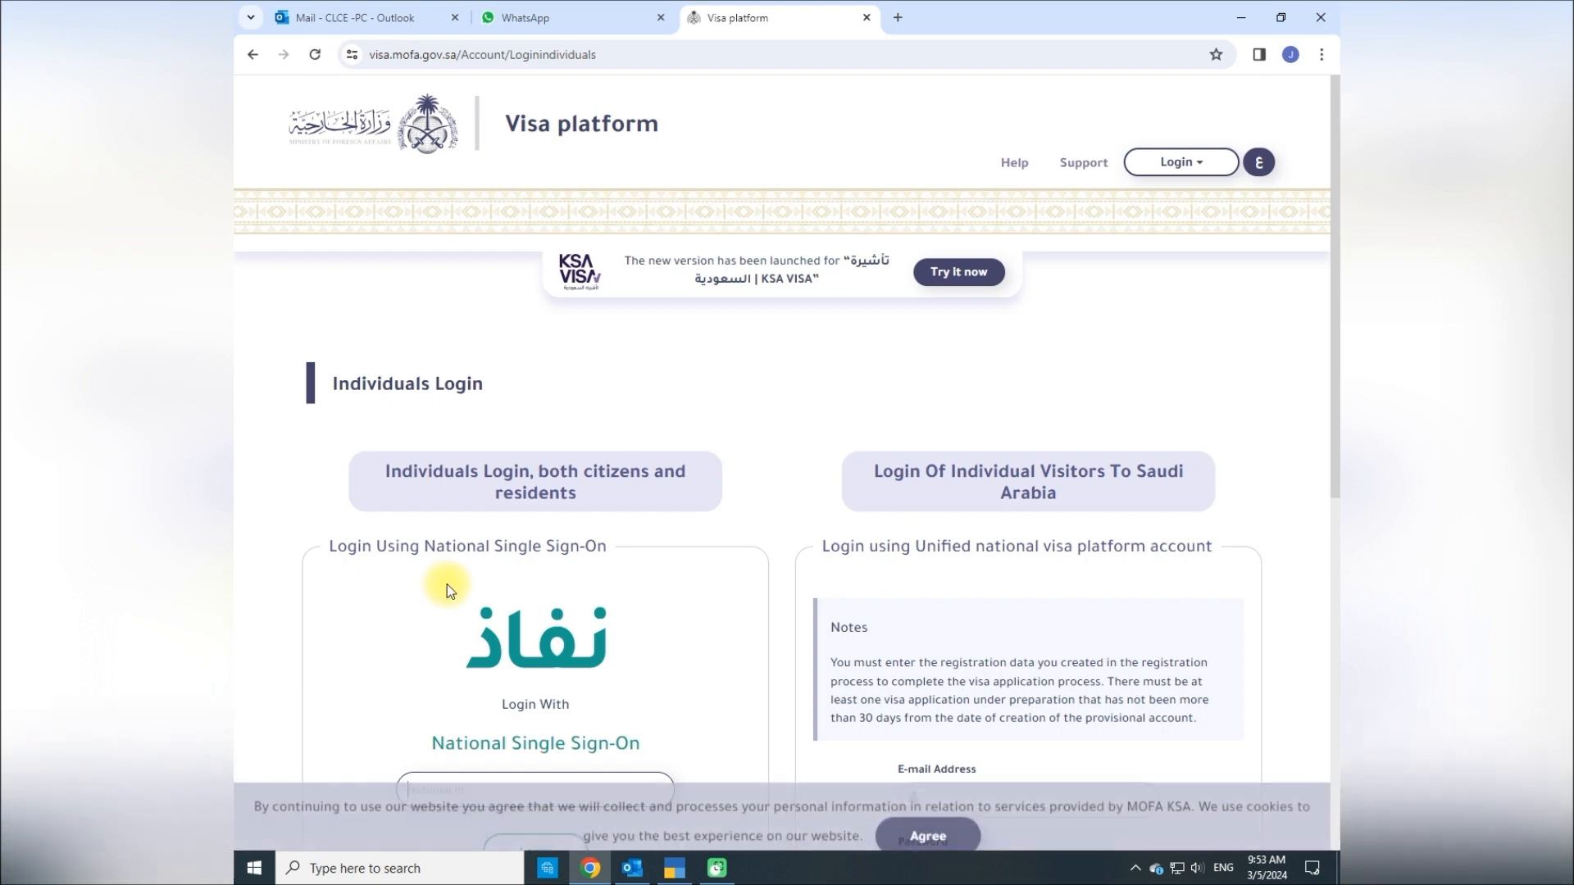
- Log in through National Single Sign-On with the resident's ID number and open the family visit visa form, dismissing the passport data reminder
scroll(450, 584, down, 3)
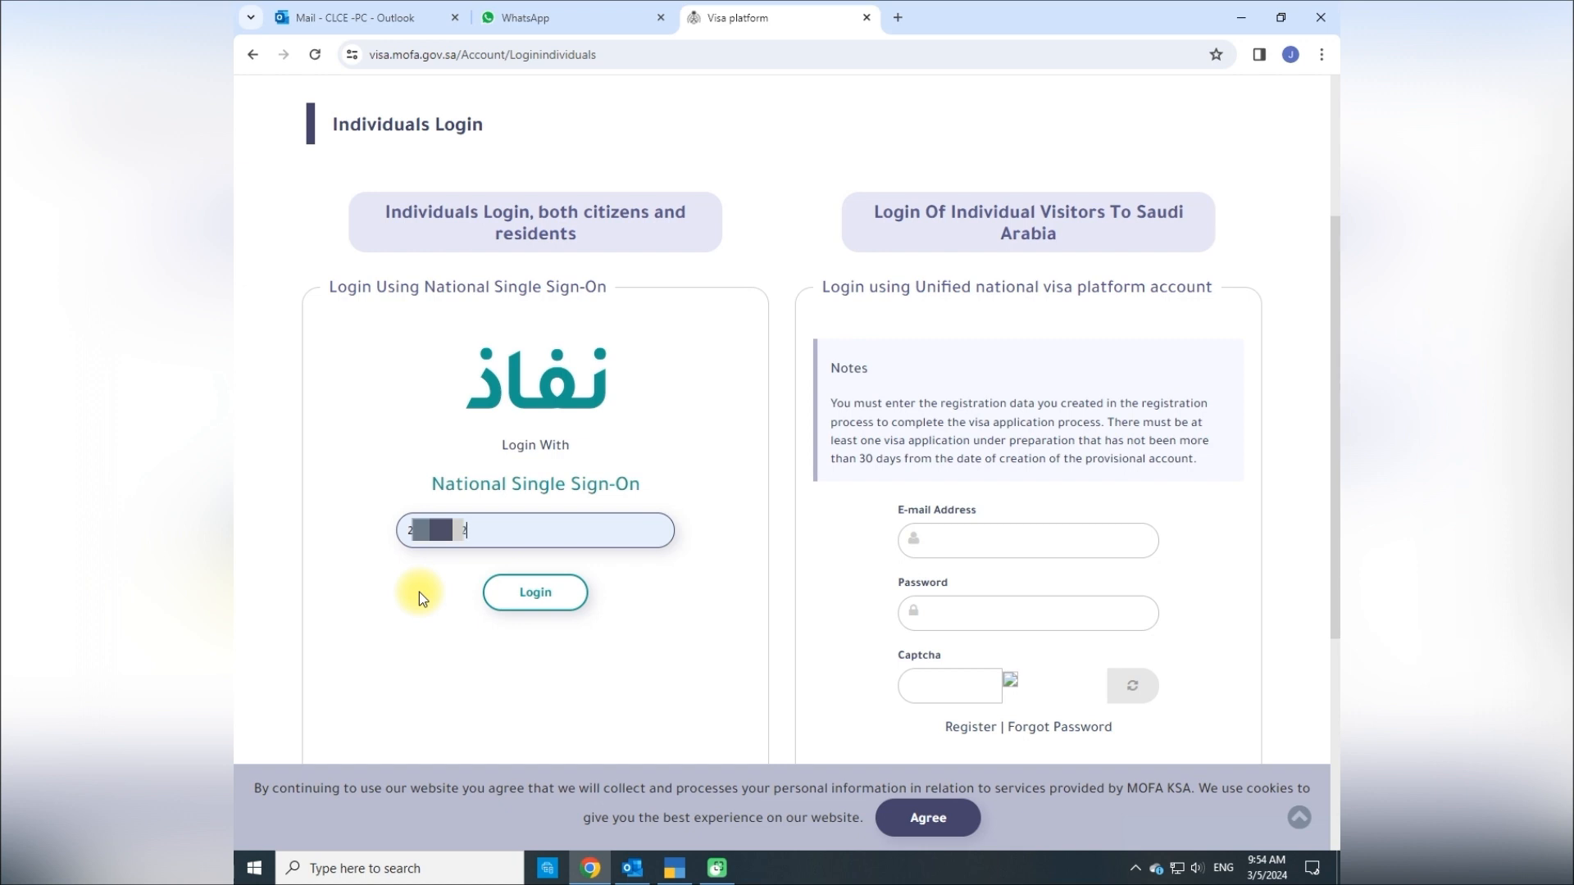
click(542, 602)
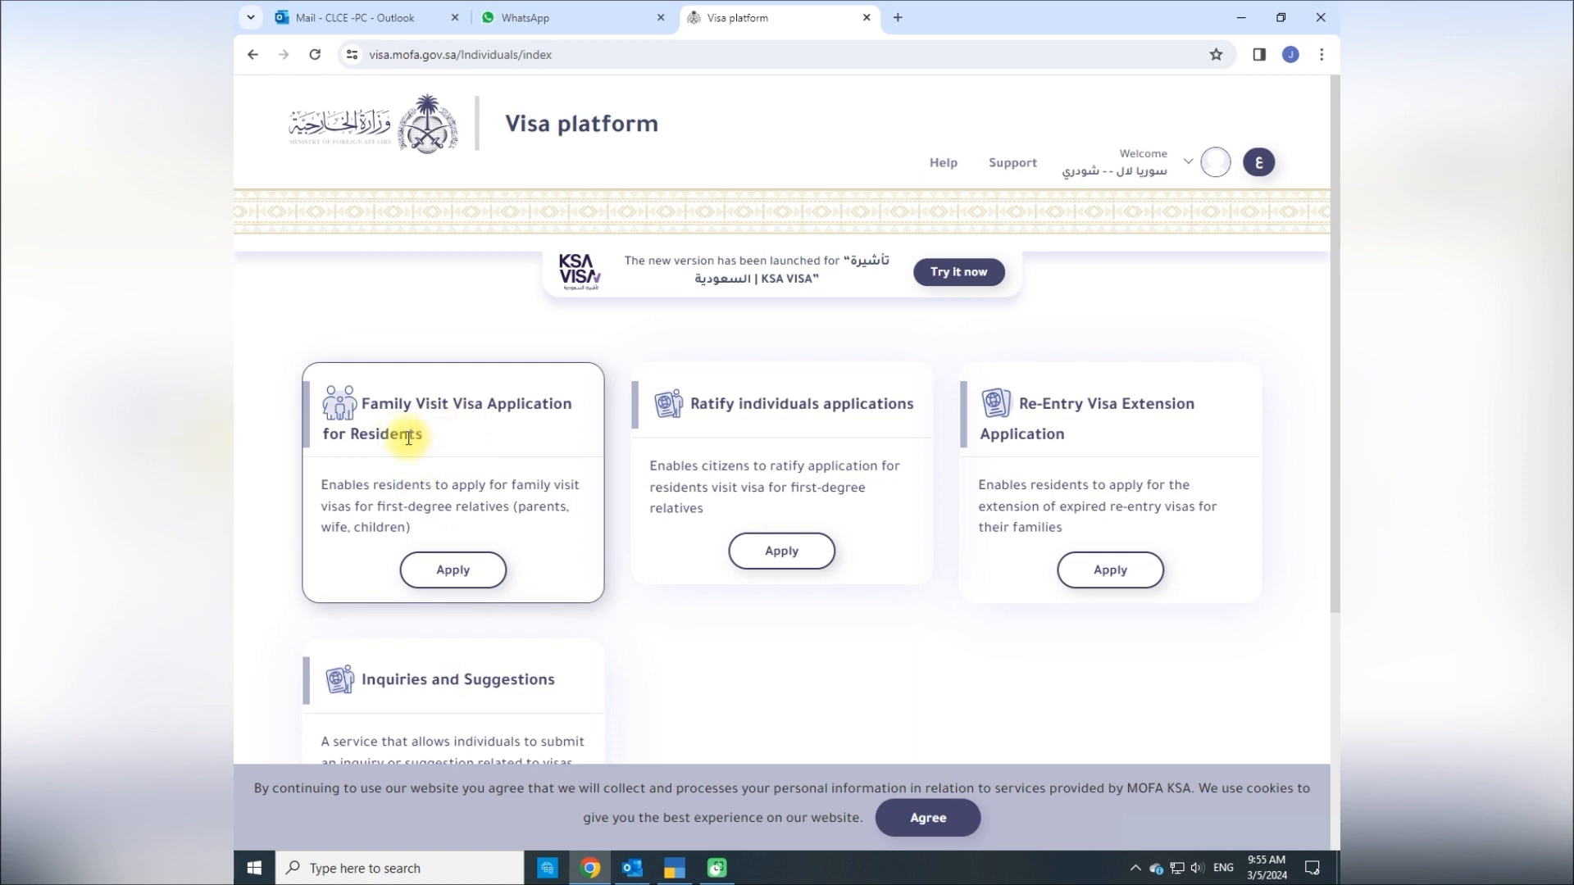
click(439, 572)
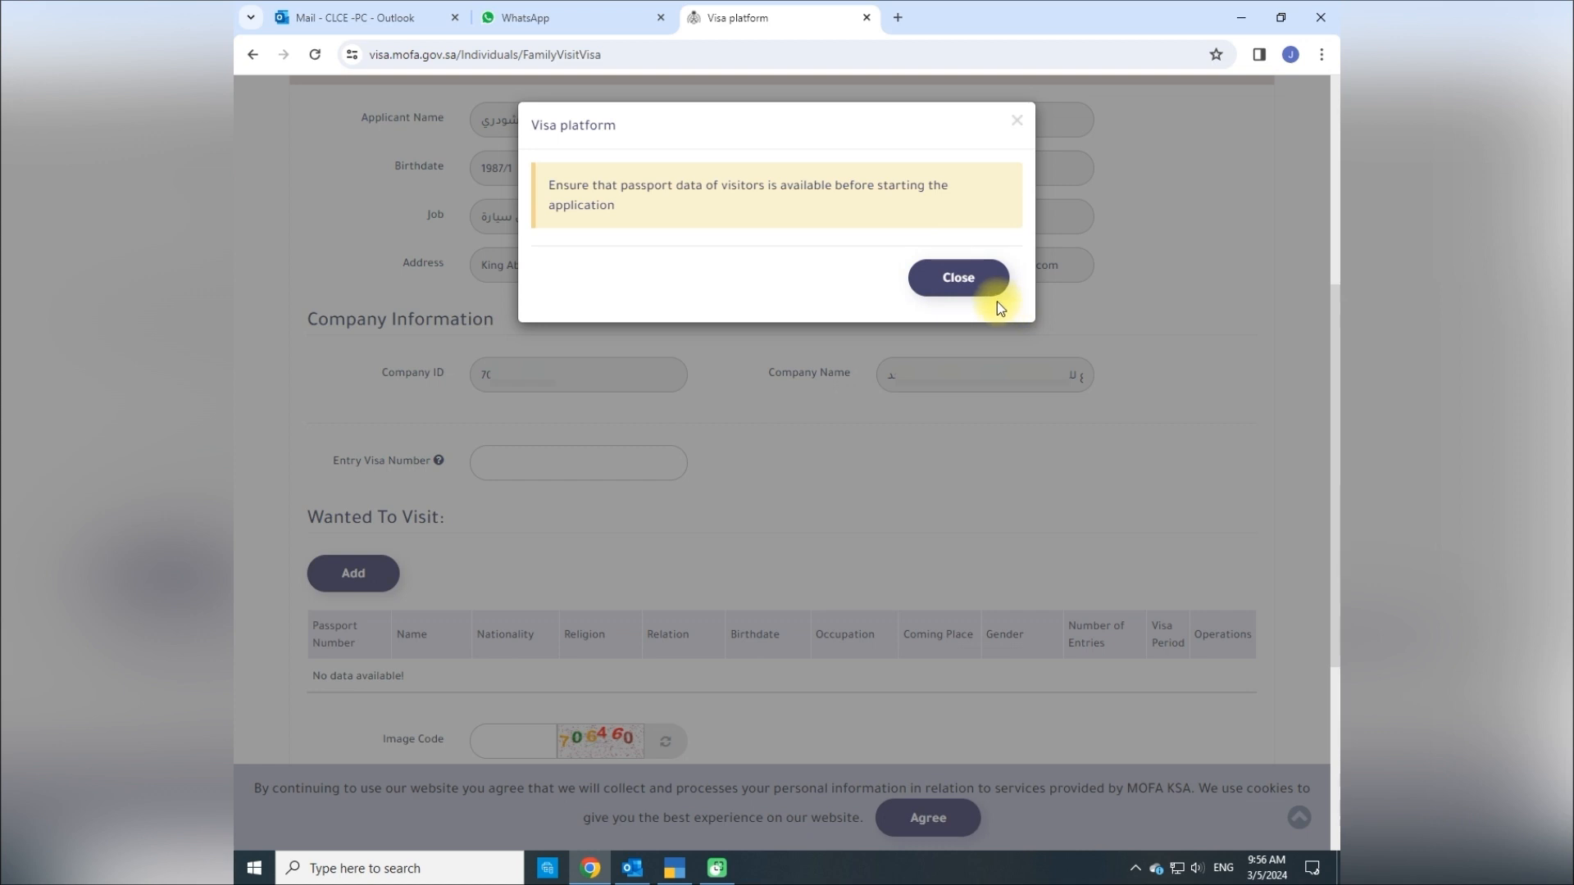
click(953, 288)
- Review the applicant's personal and company information and fill in the entry visa number from the visa document
scroll(793, 519, up, 3)
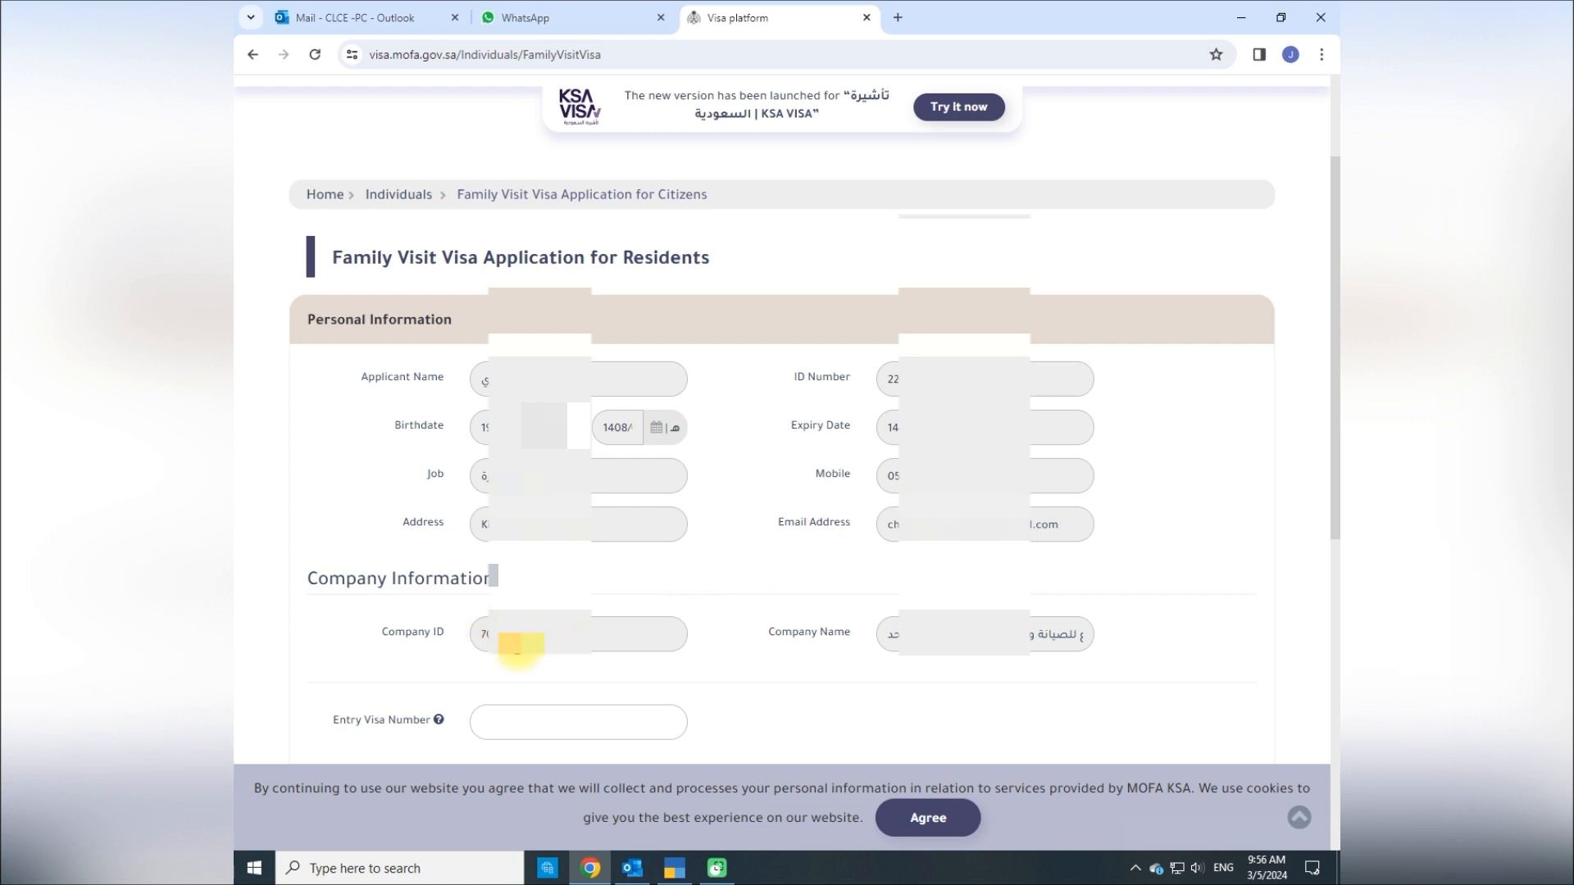
click(947, 647)
scroll(947, 646, down, 5)
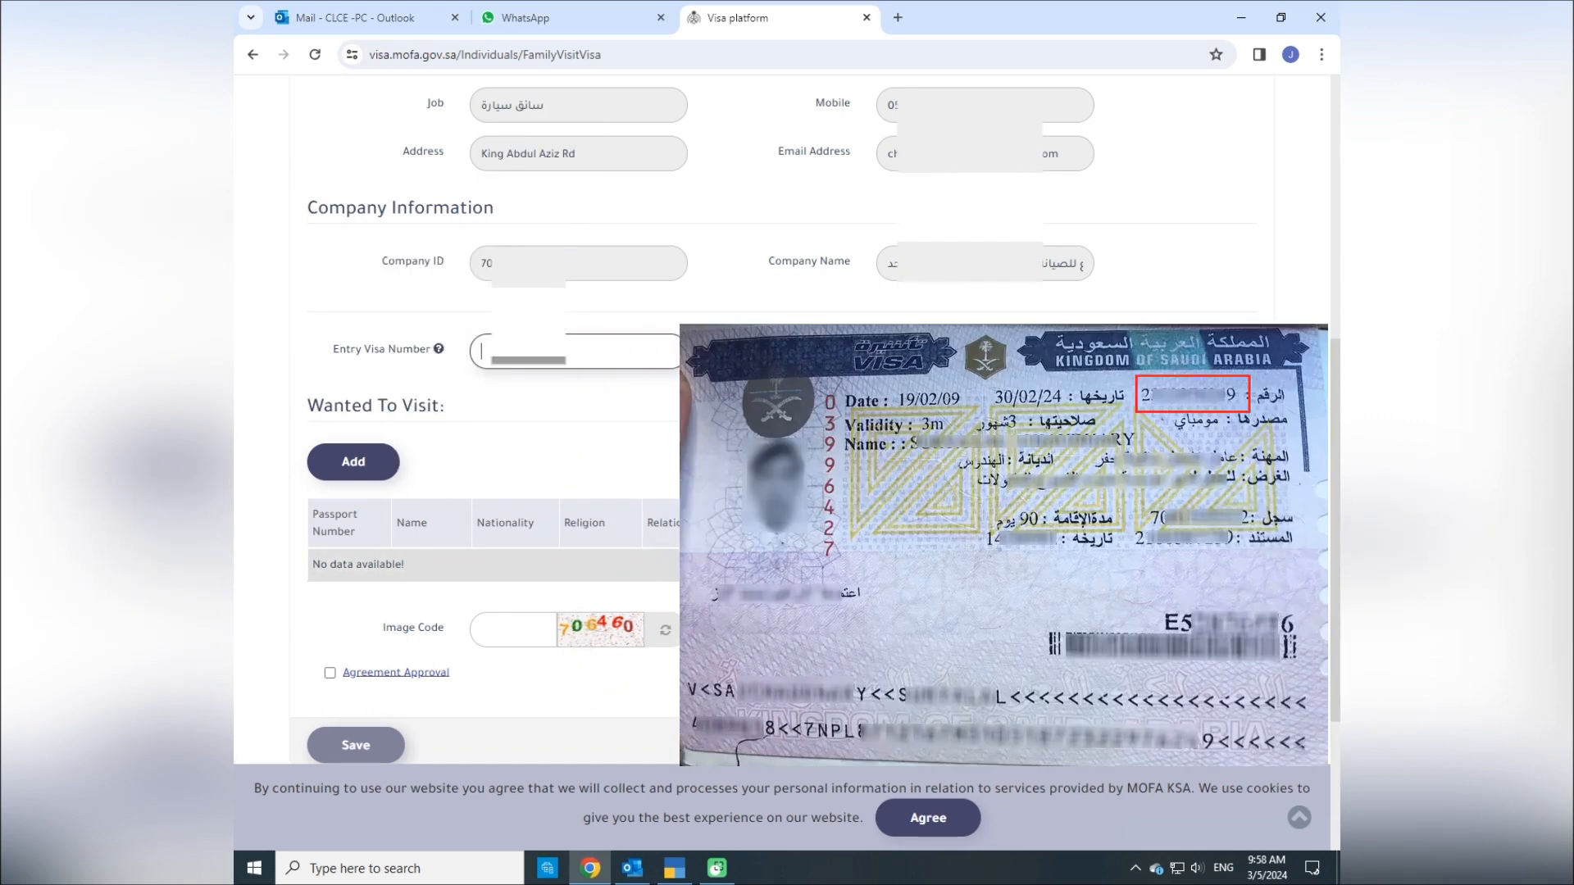
text(23)
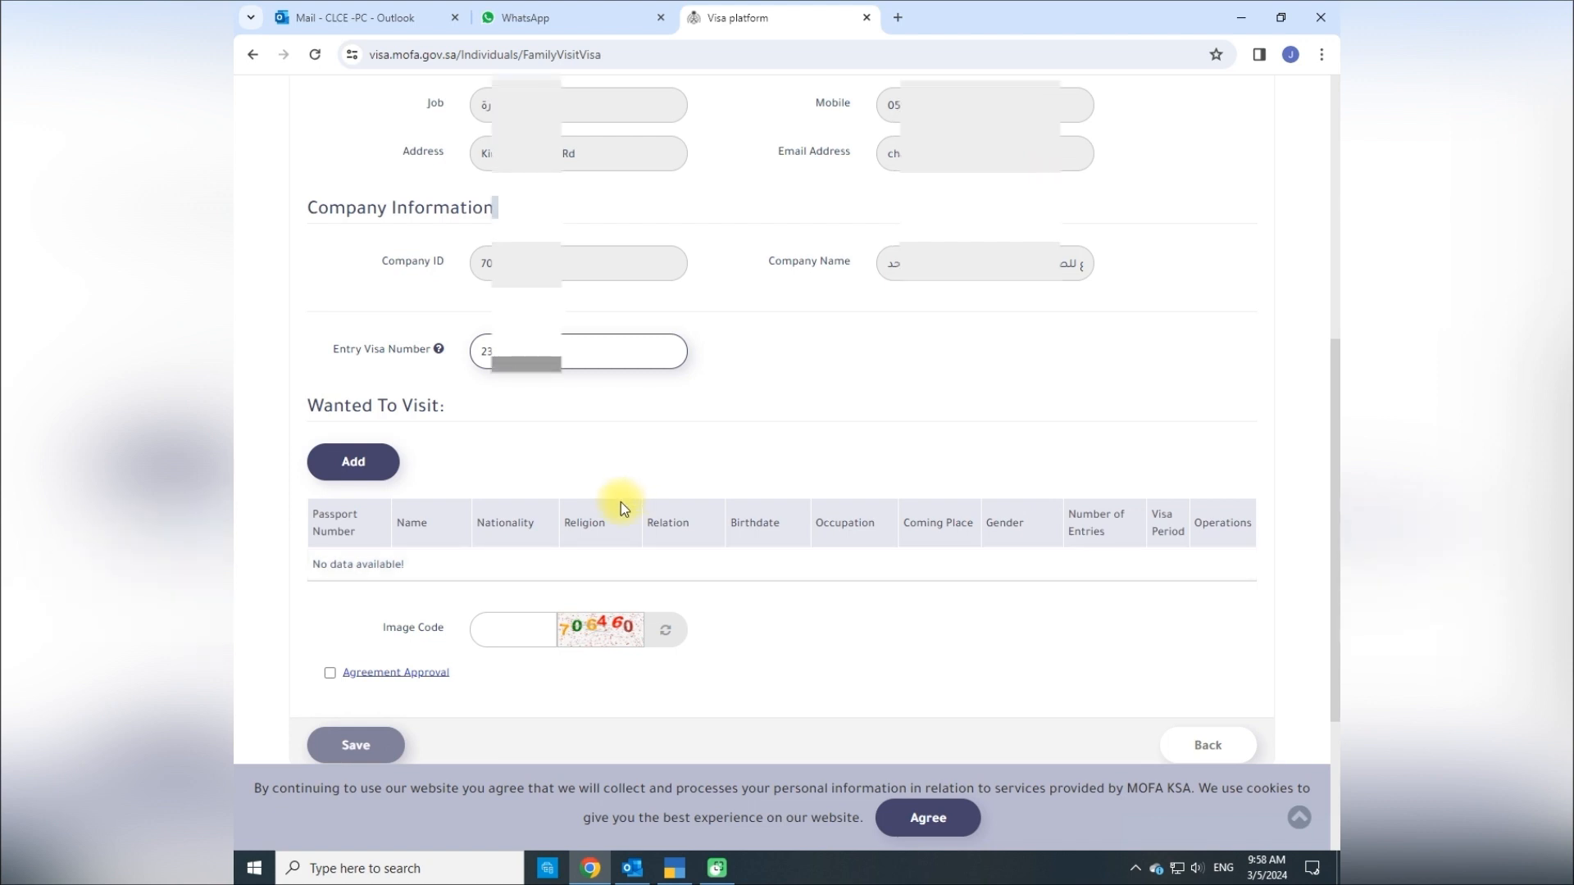
- Add a person to the Wanted To Visit list and set the visitor's nationality to Nepal
scroll(492, 434, down, 2)
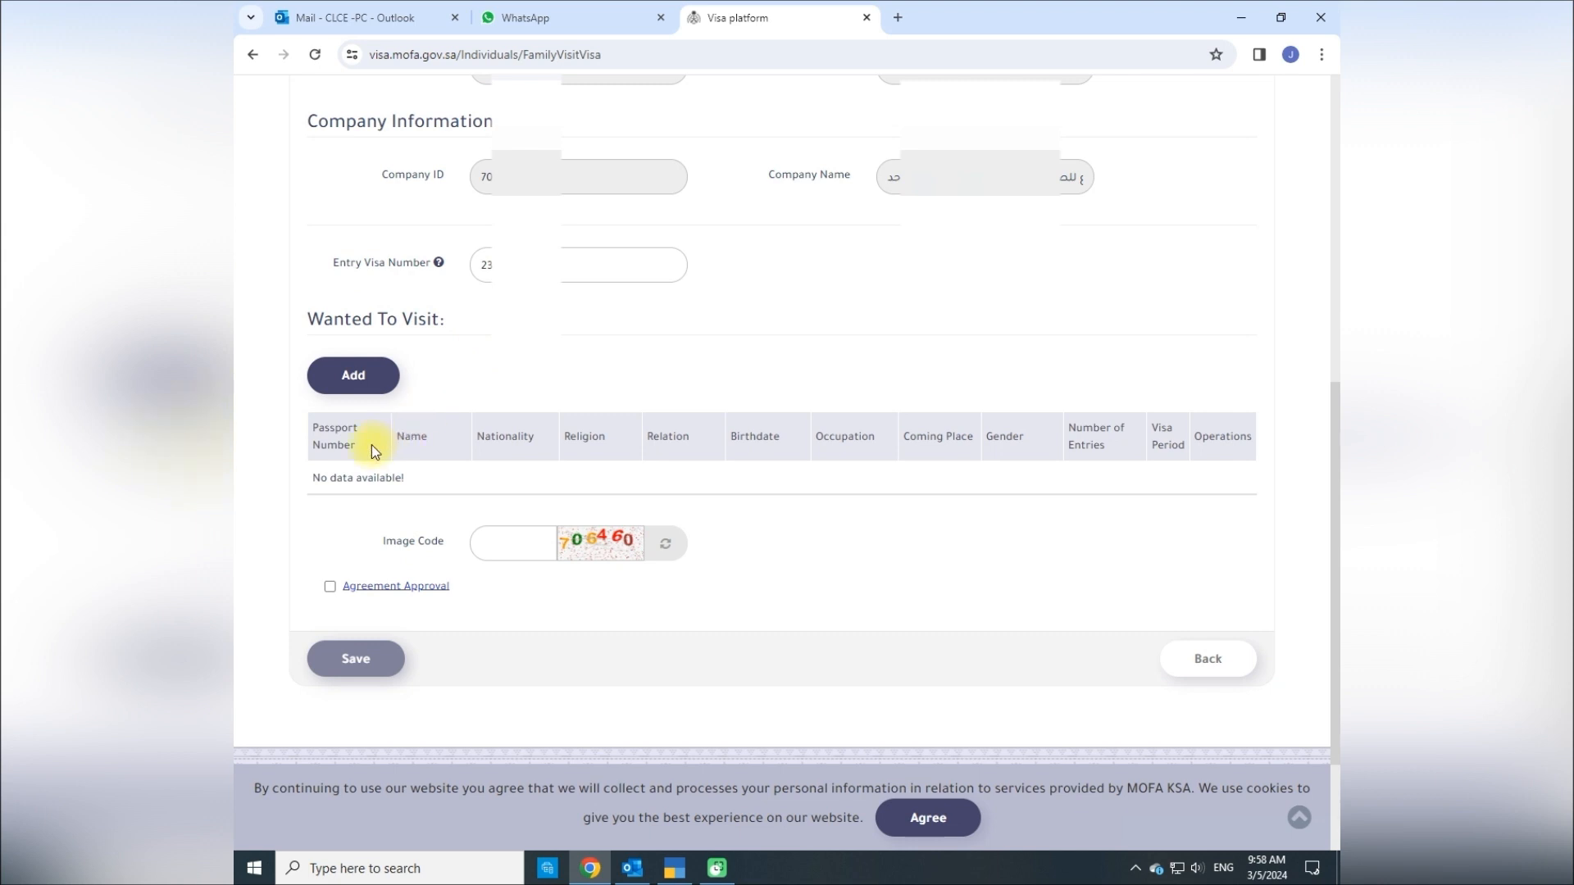
click(351, 389)
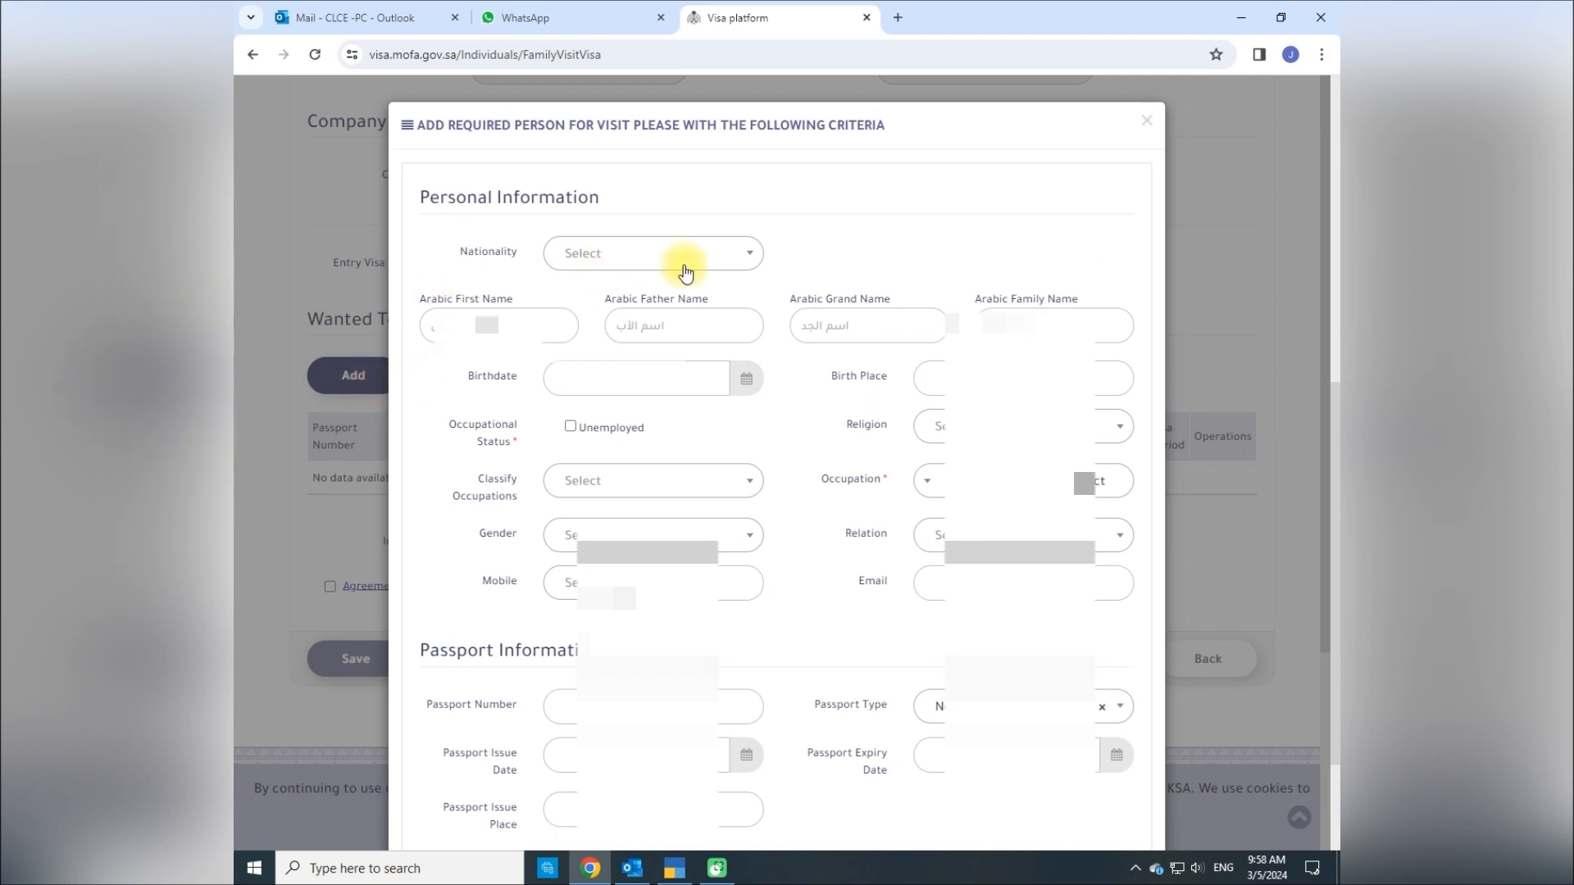
click(713, 267)
text(nep)
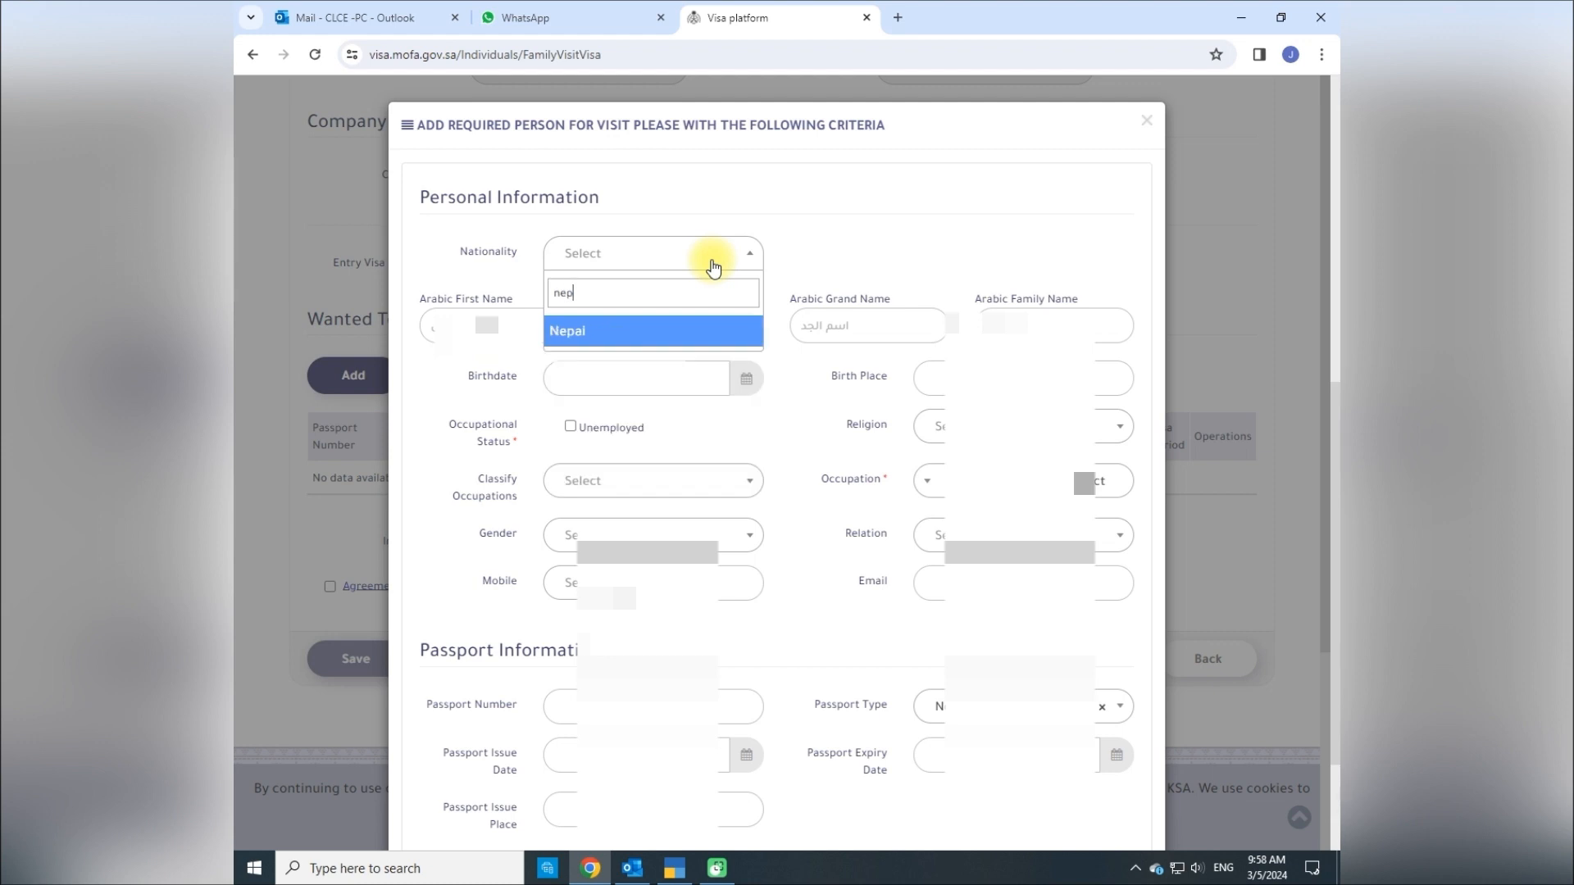
click(619, 332)
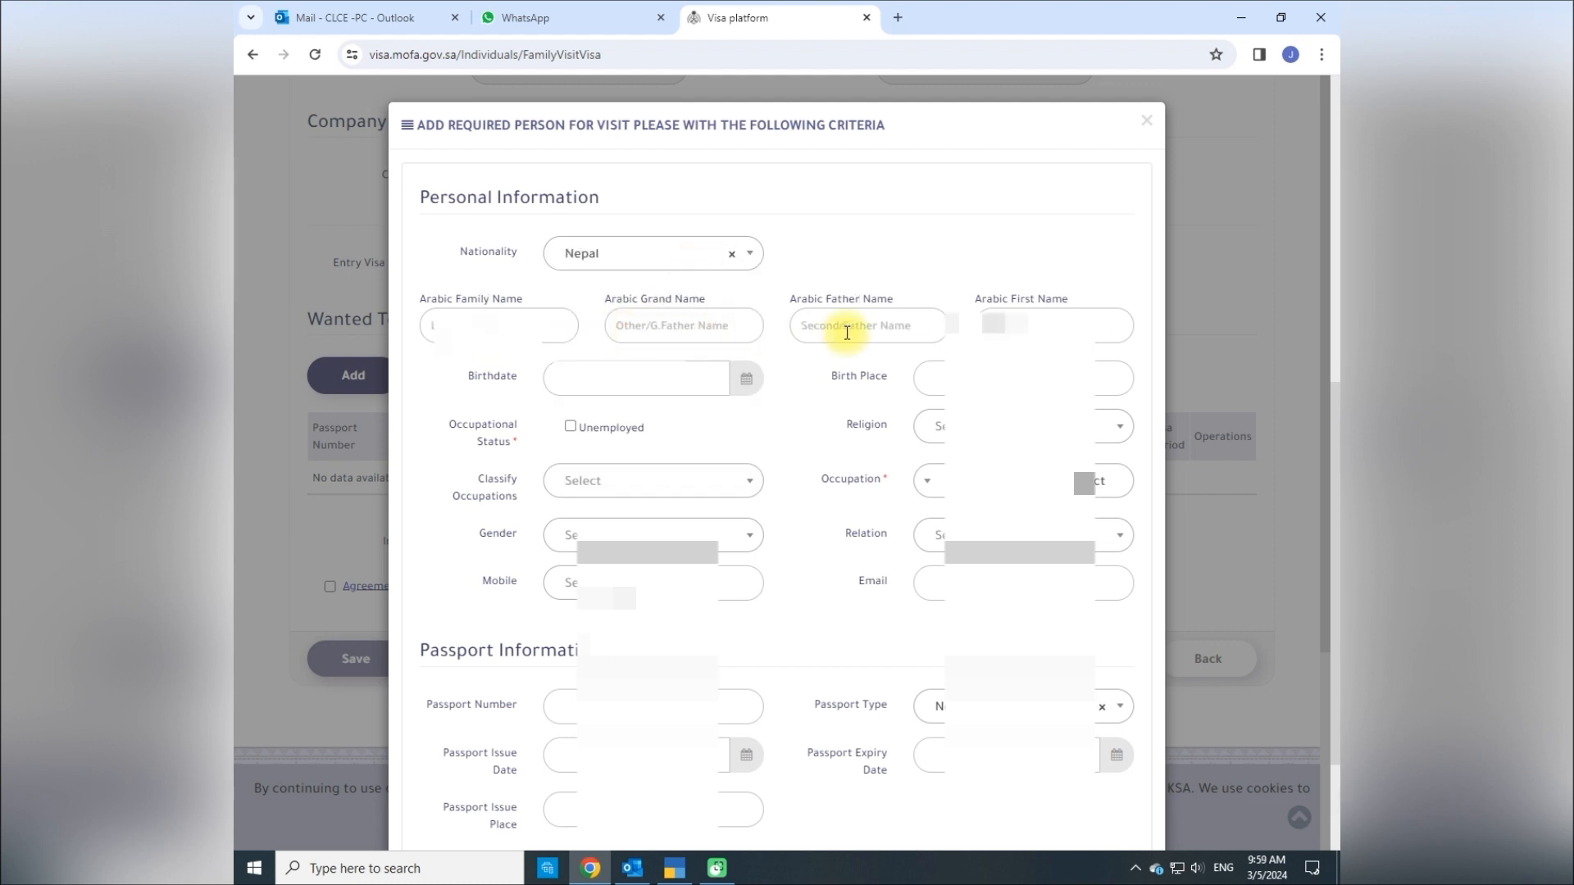
- Fill in the visitor's first name and family name from the saved entries
click(1028, 328)
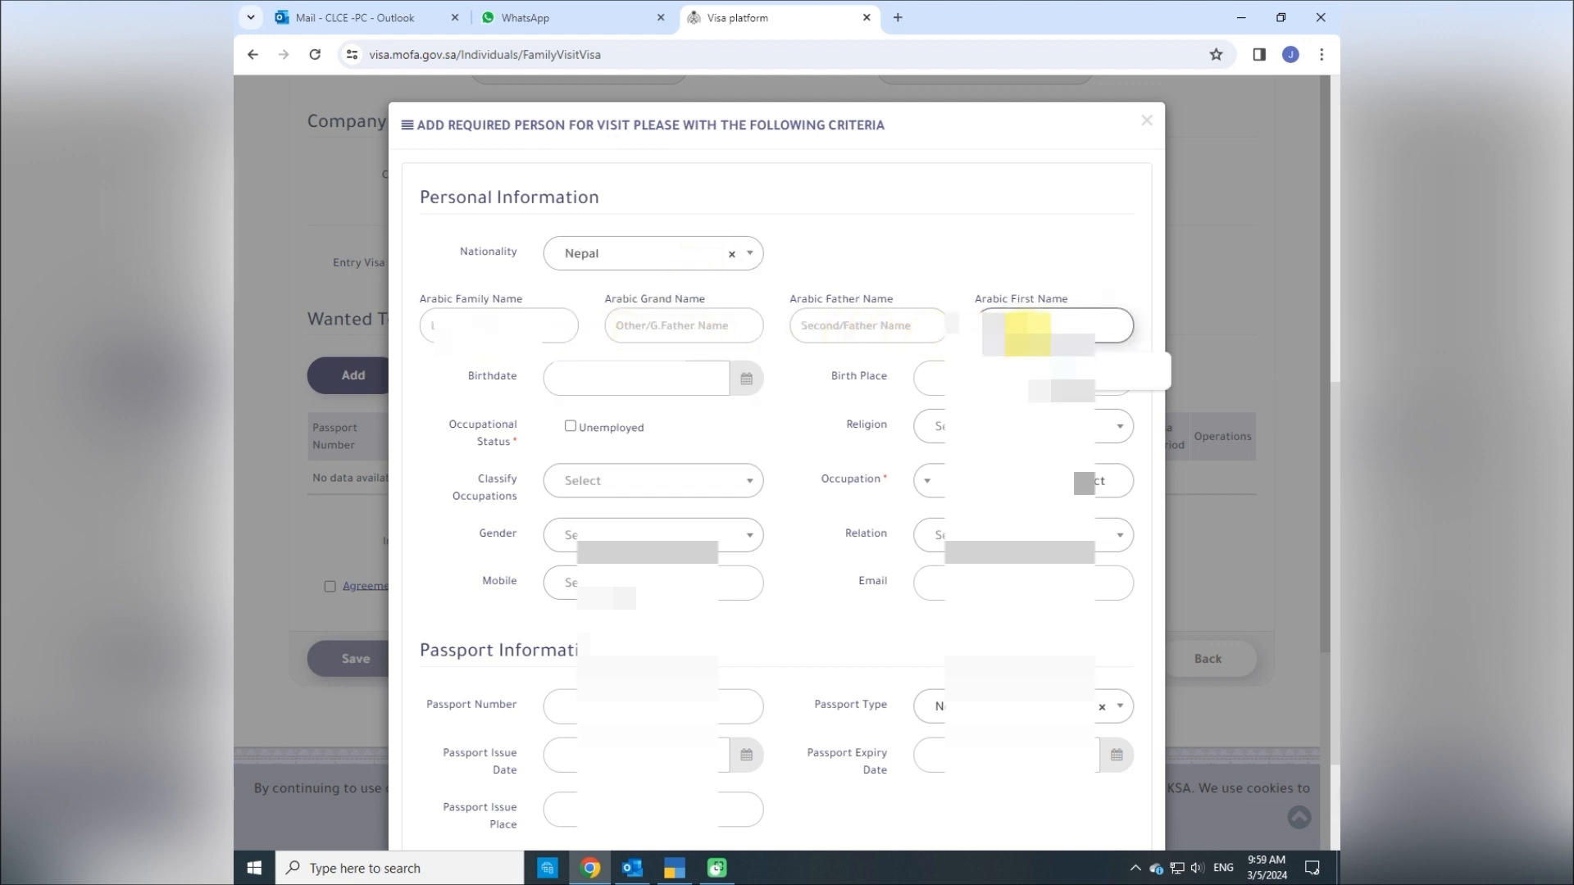
click(1069, 370)
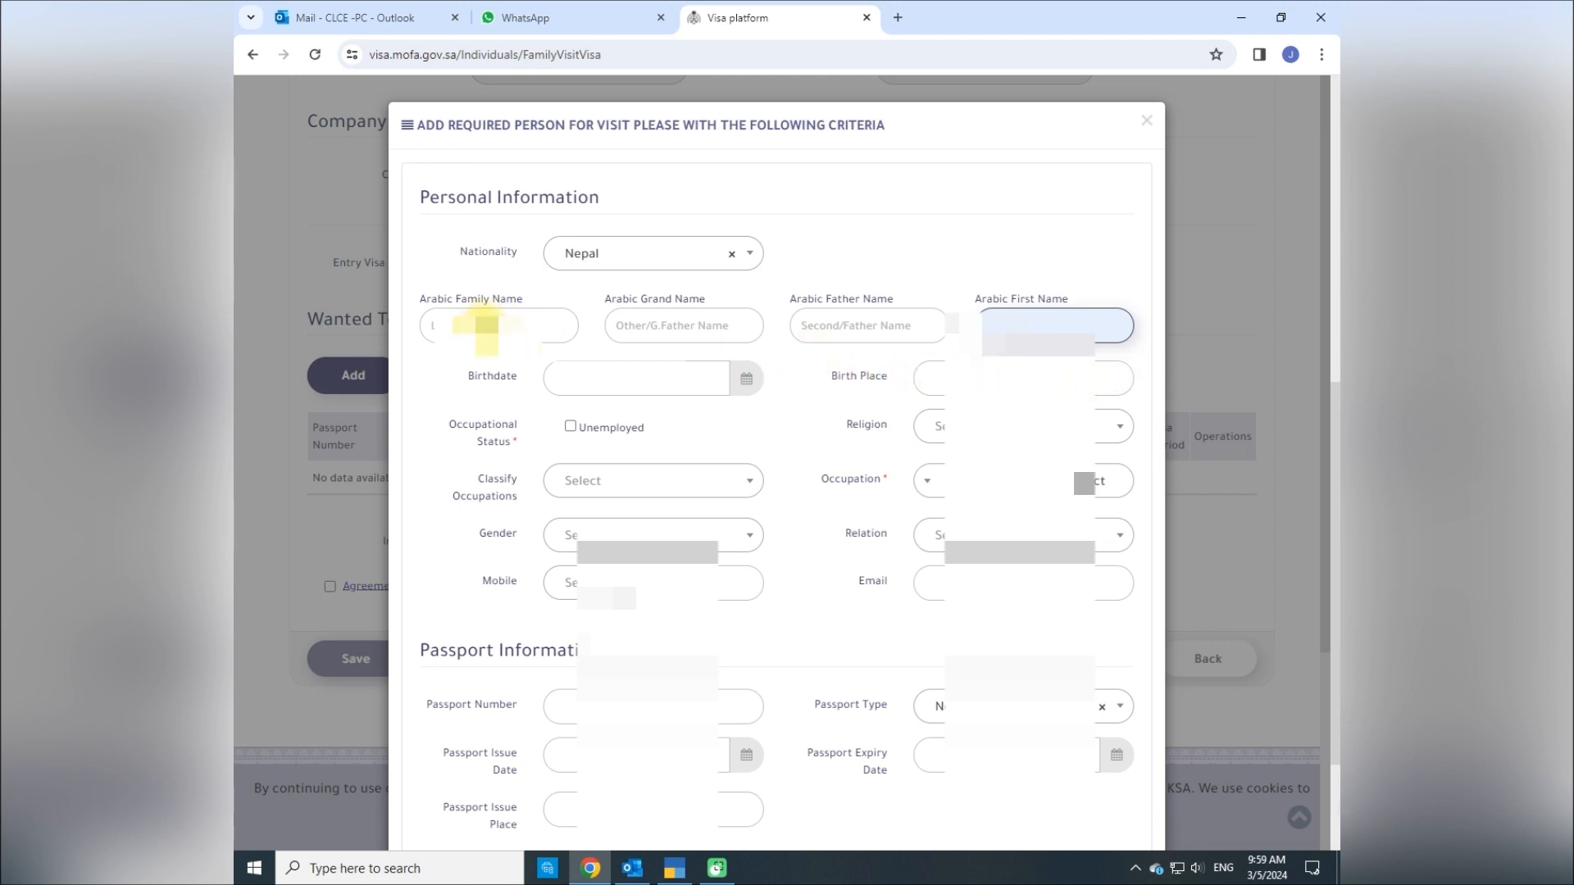
click(518, 370)
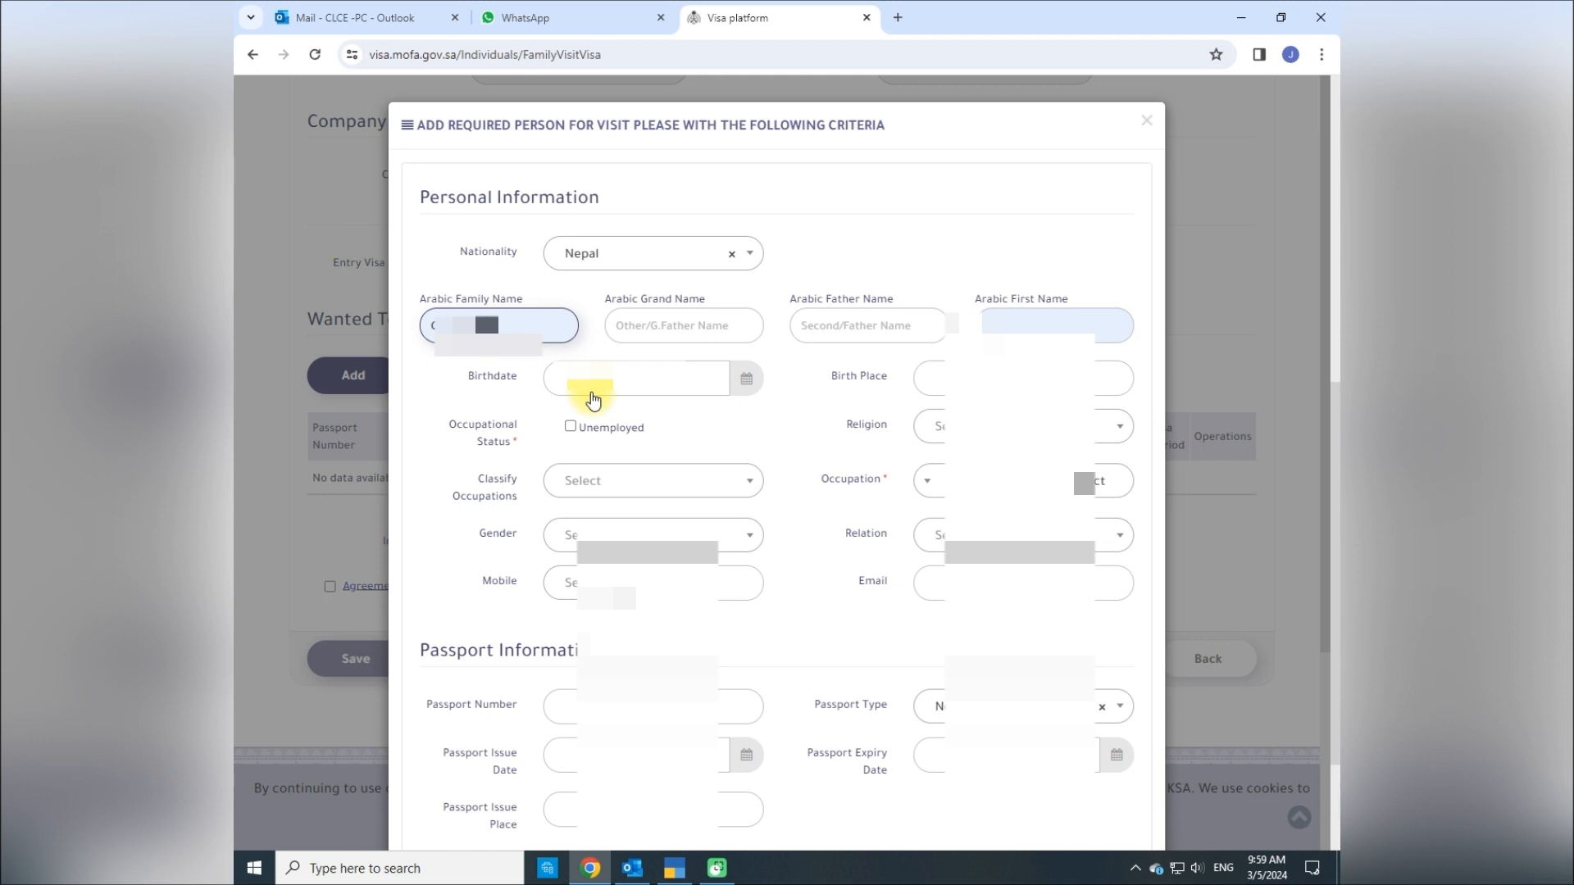
- Set the visitor's date of birth in the calendar and fill in the birth place
click(663, 385)
click(690, 421)
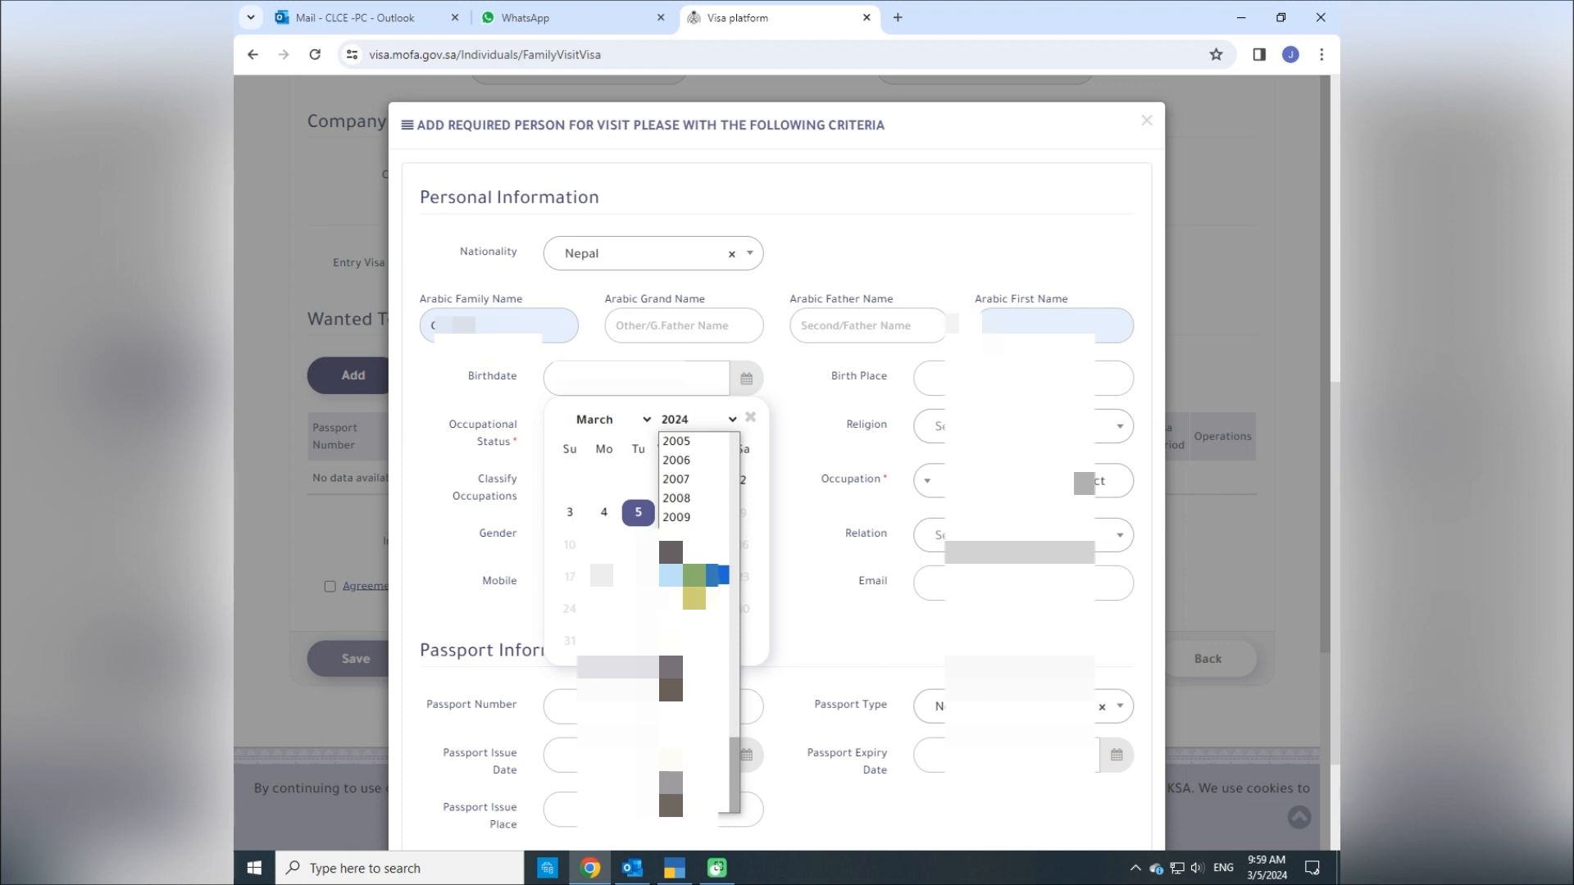
scroll(694, 484, up, 6)
click(693, 574)
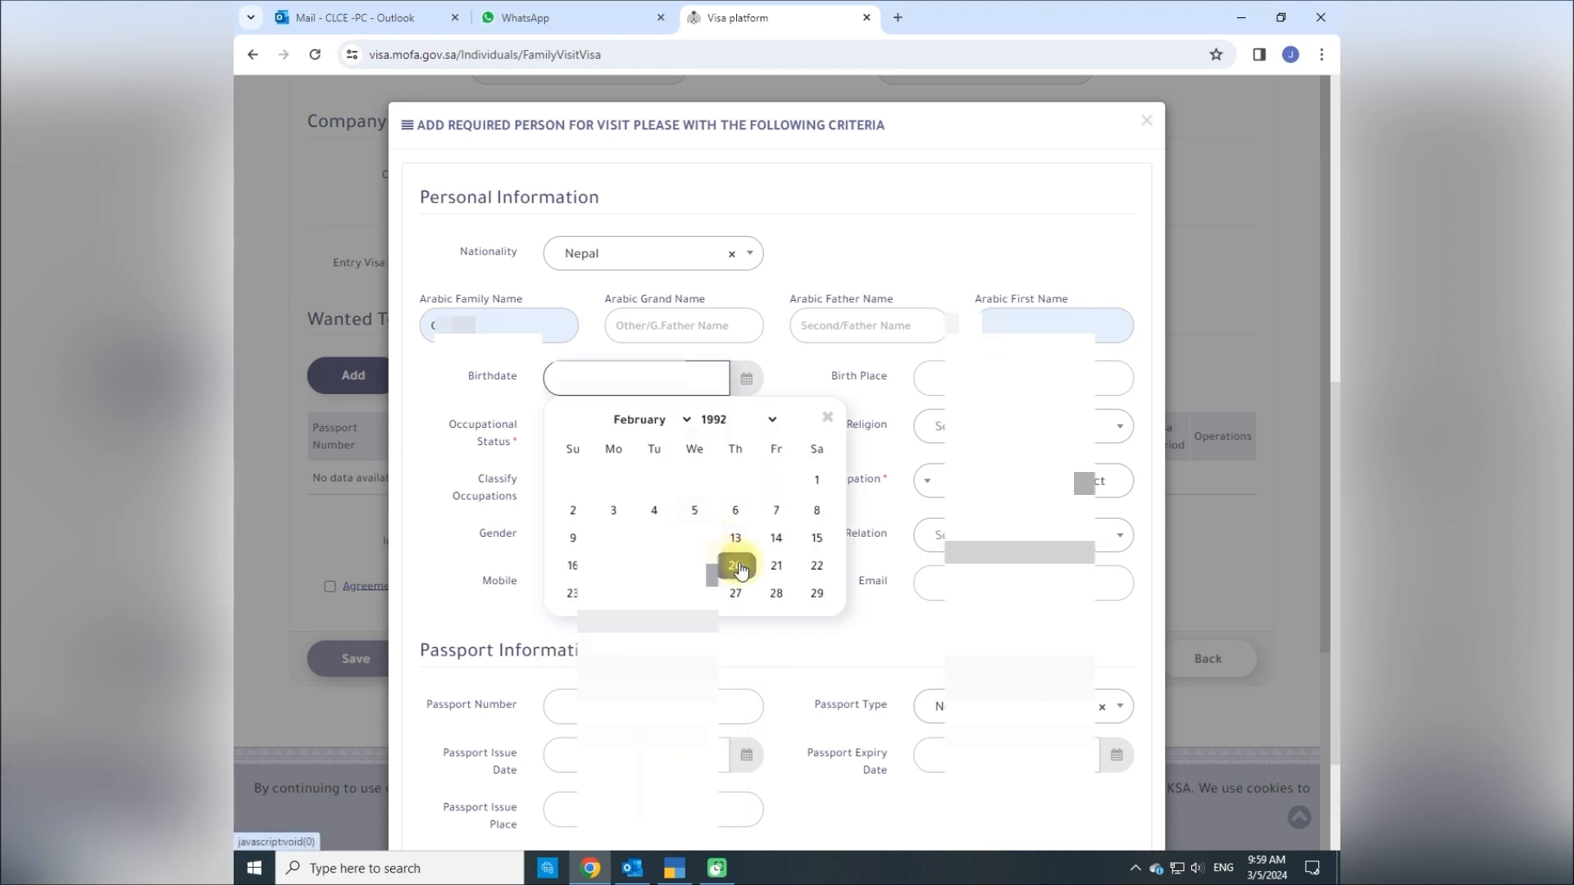
click(652, 589)
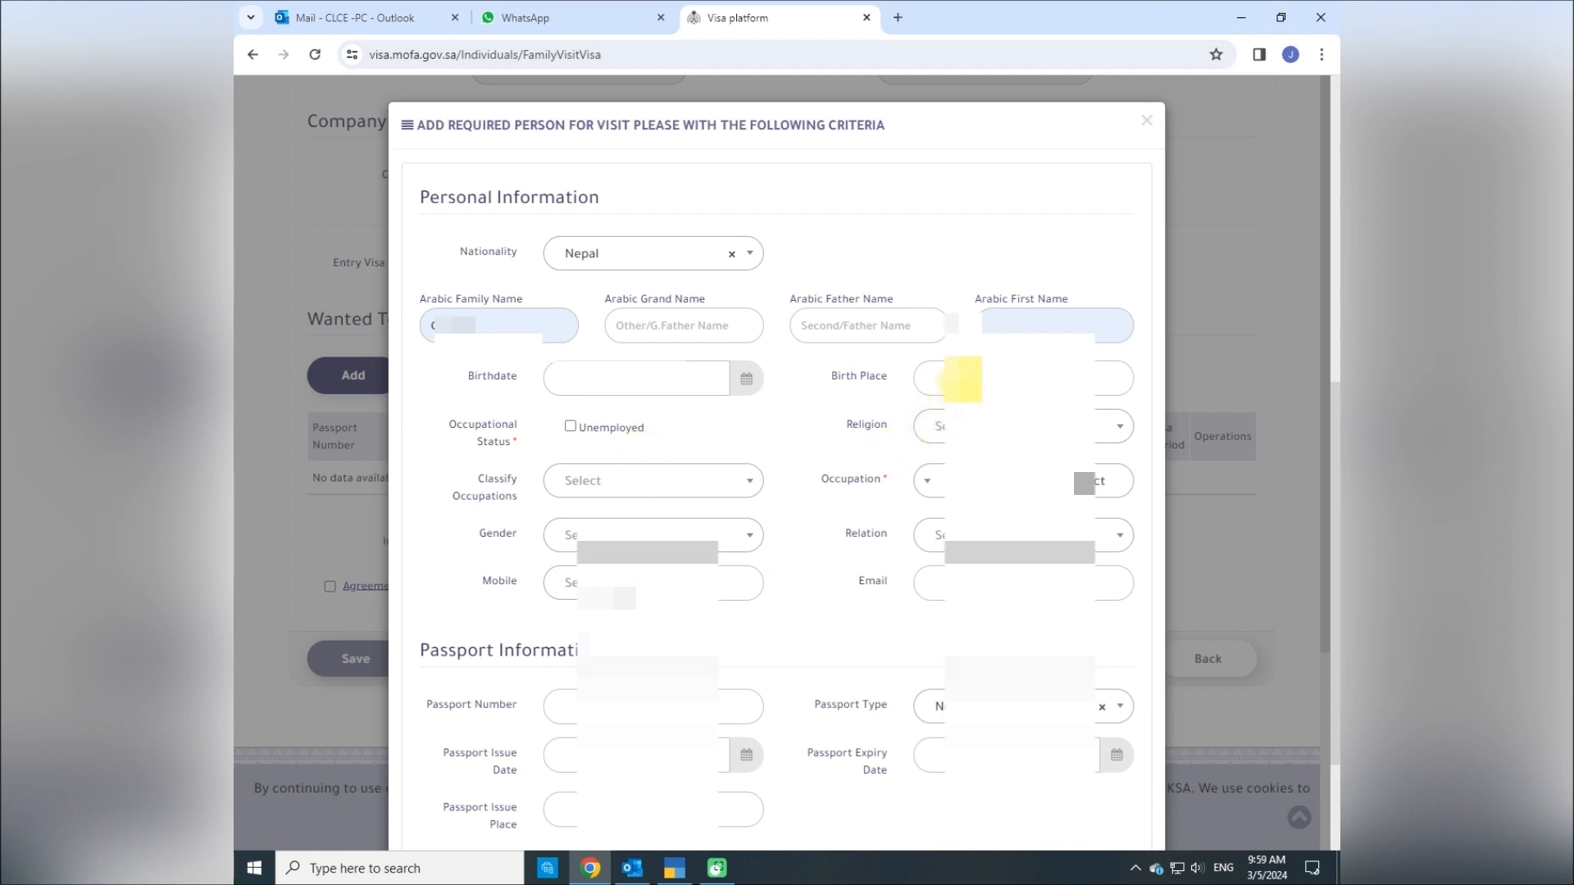
click(961, 379)
text(Chit)
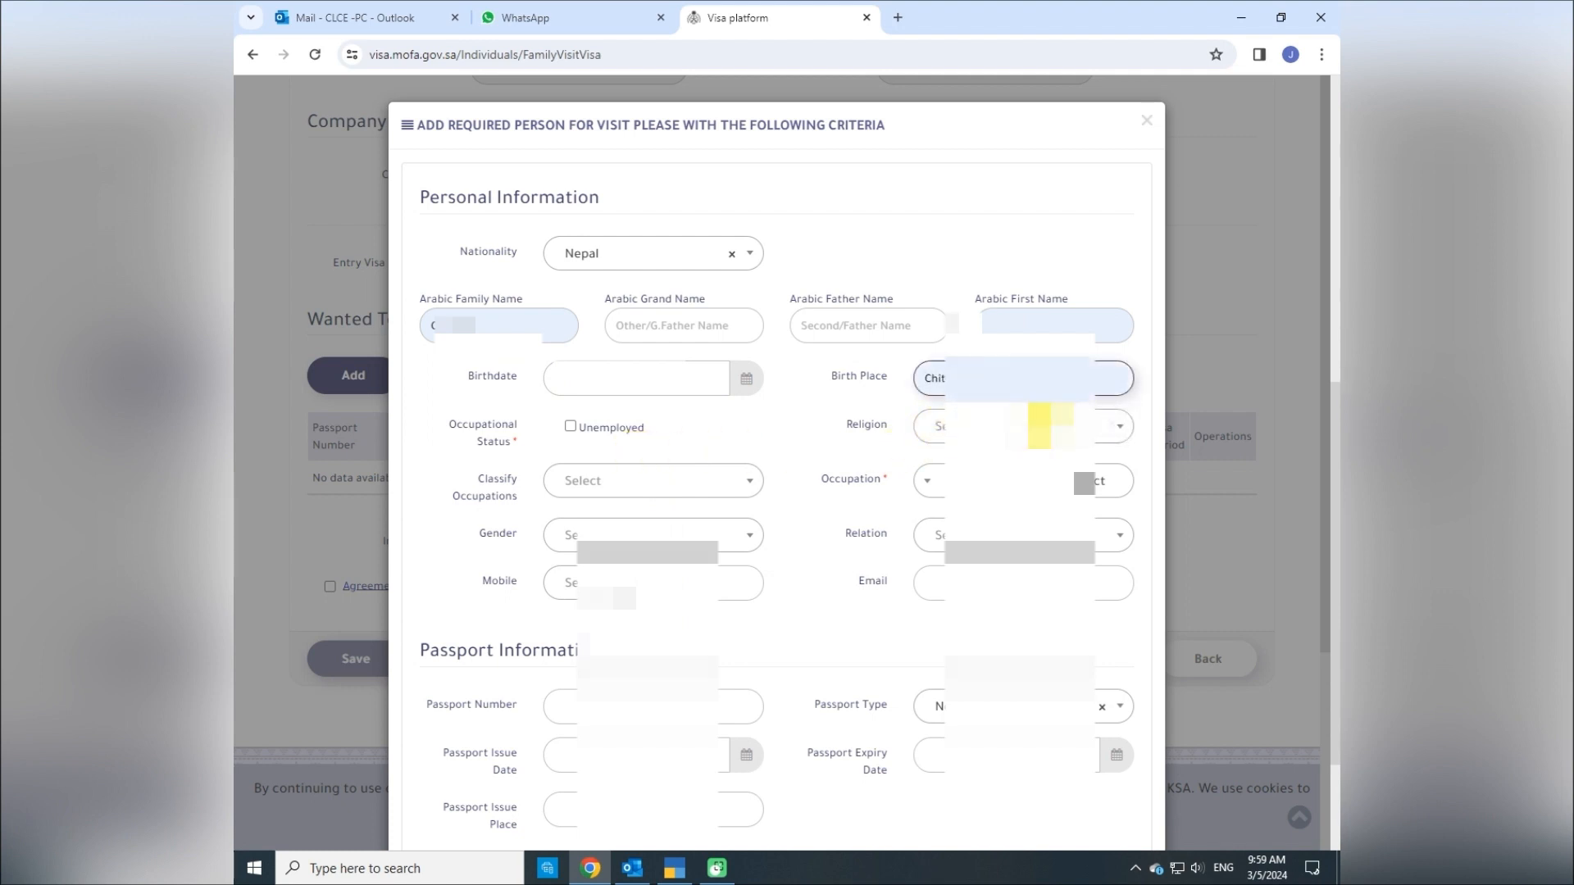
- Mark the visitor's occupational status as Unemployed and select the visitor's religion
click(569, 428)
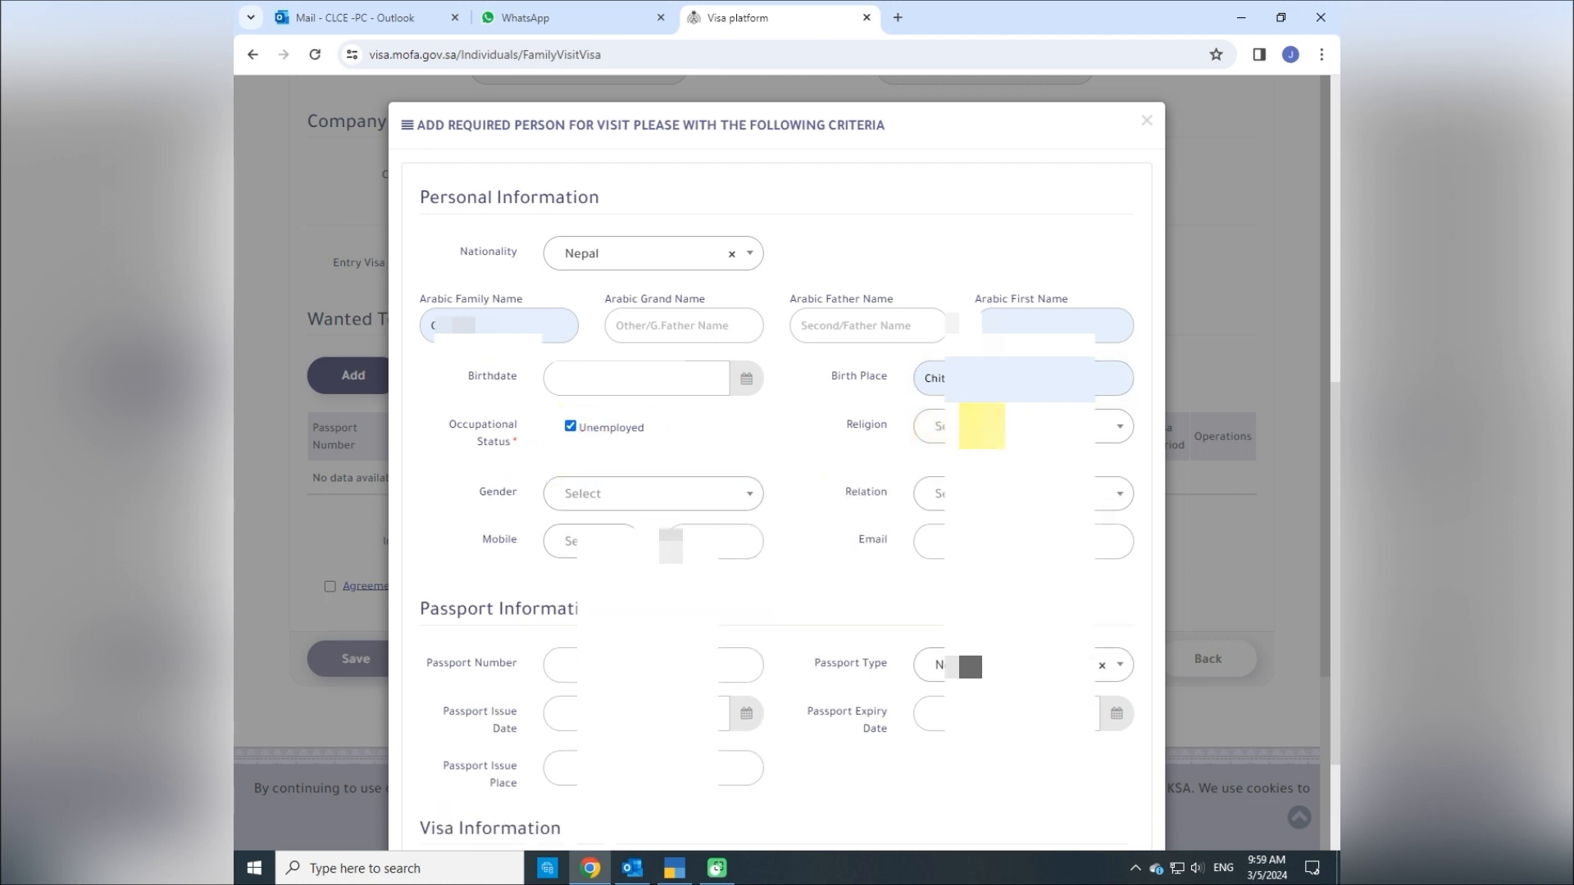
click(967, 420)
click(967, 494)
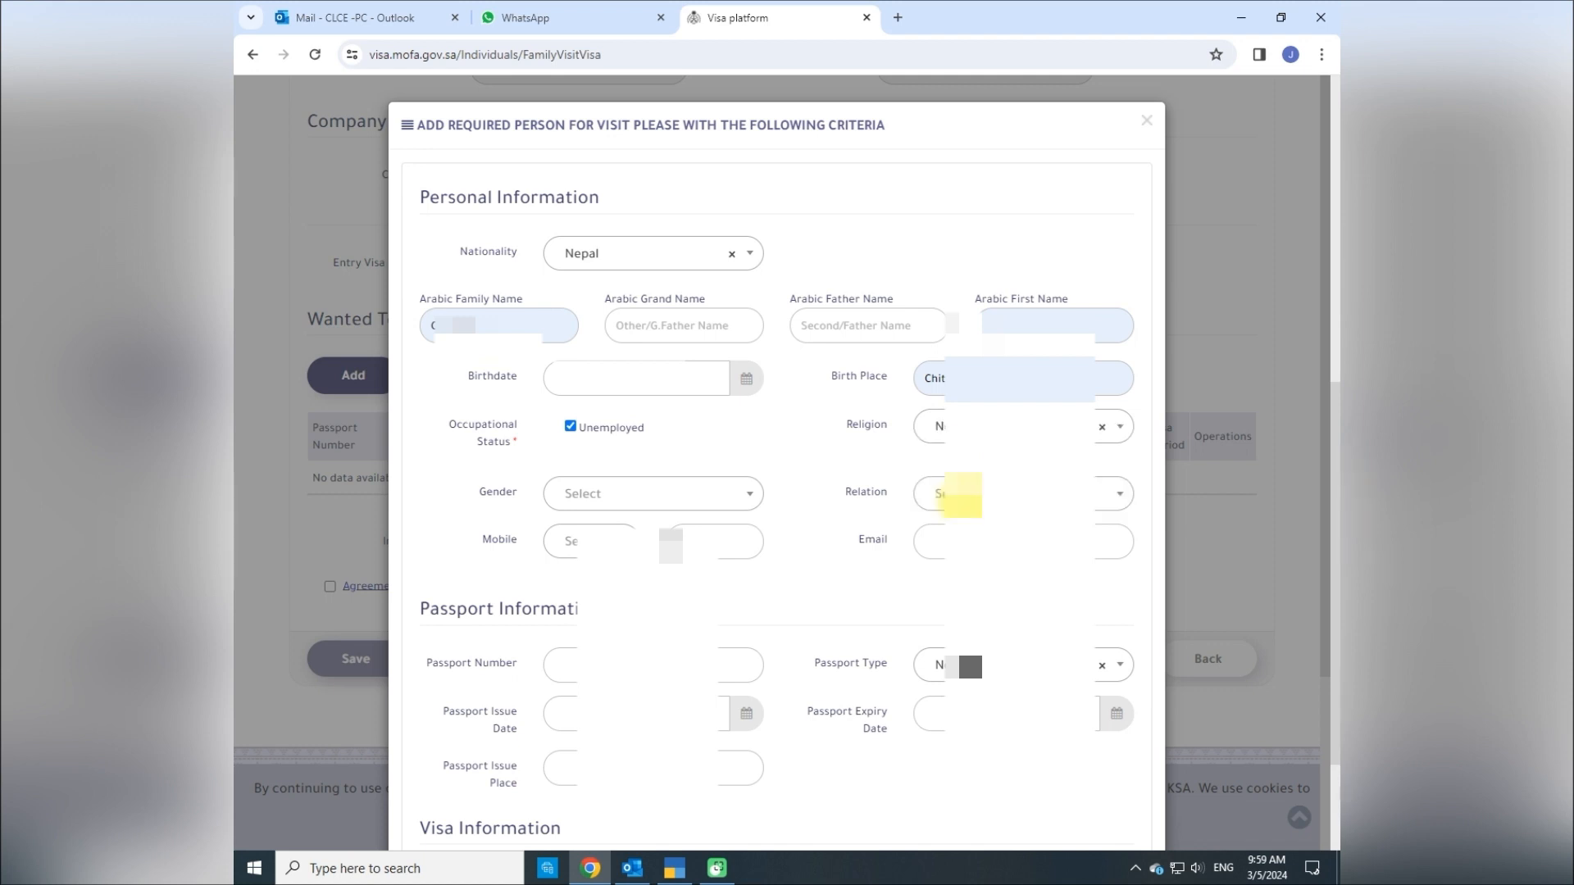
- Set the visitor's gender to Female and the relation to Wife
click(689, 511)
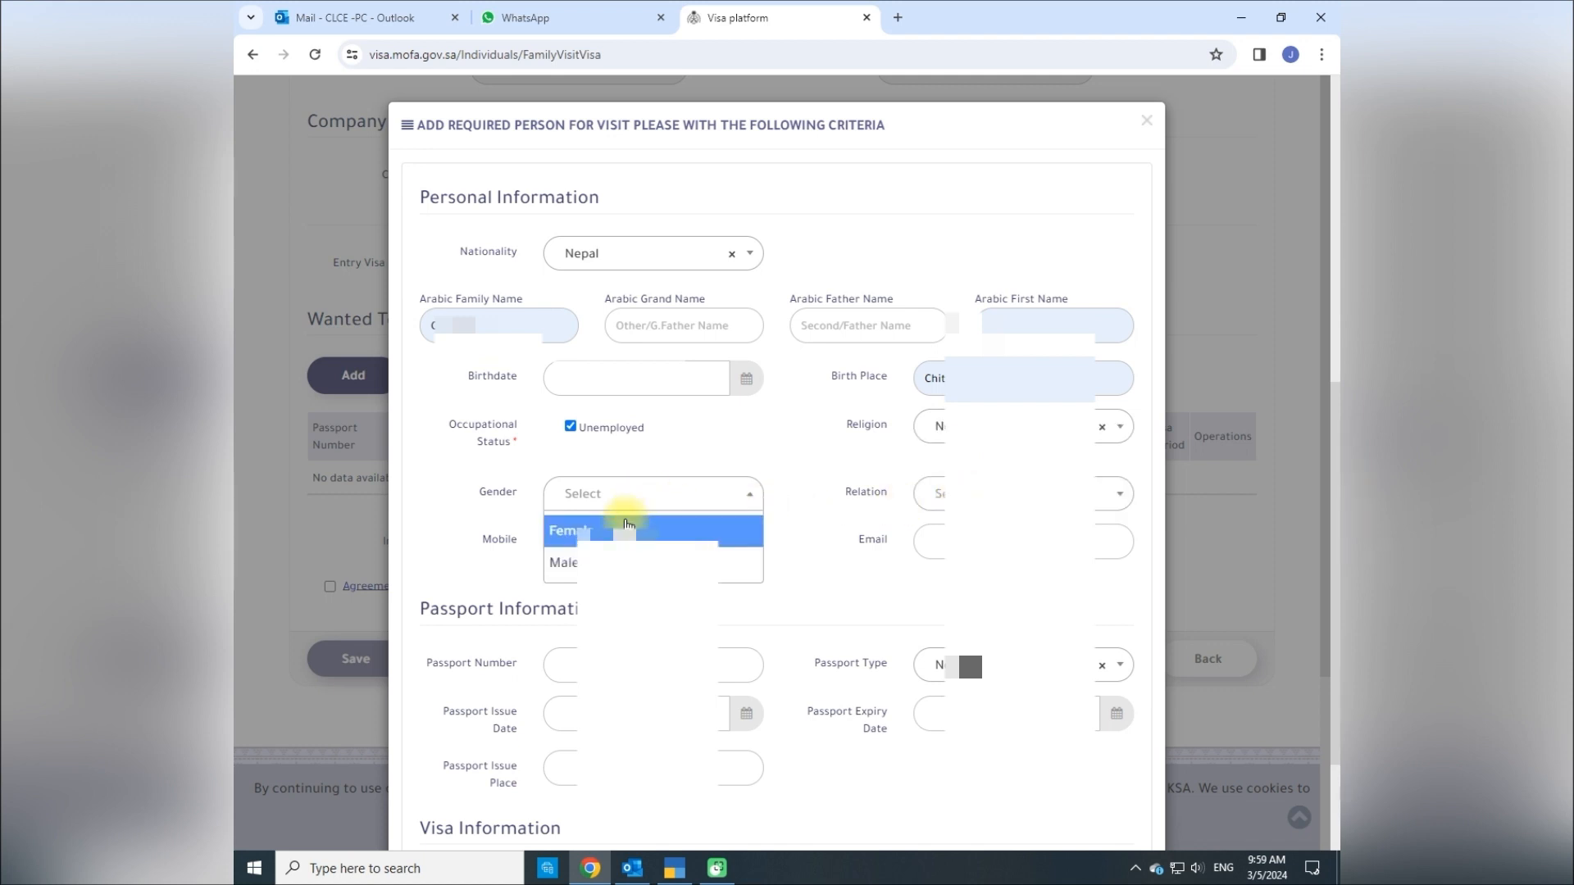
click(570, 540)
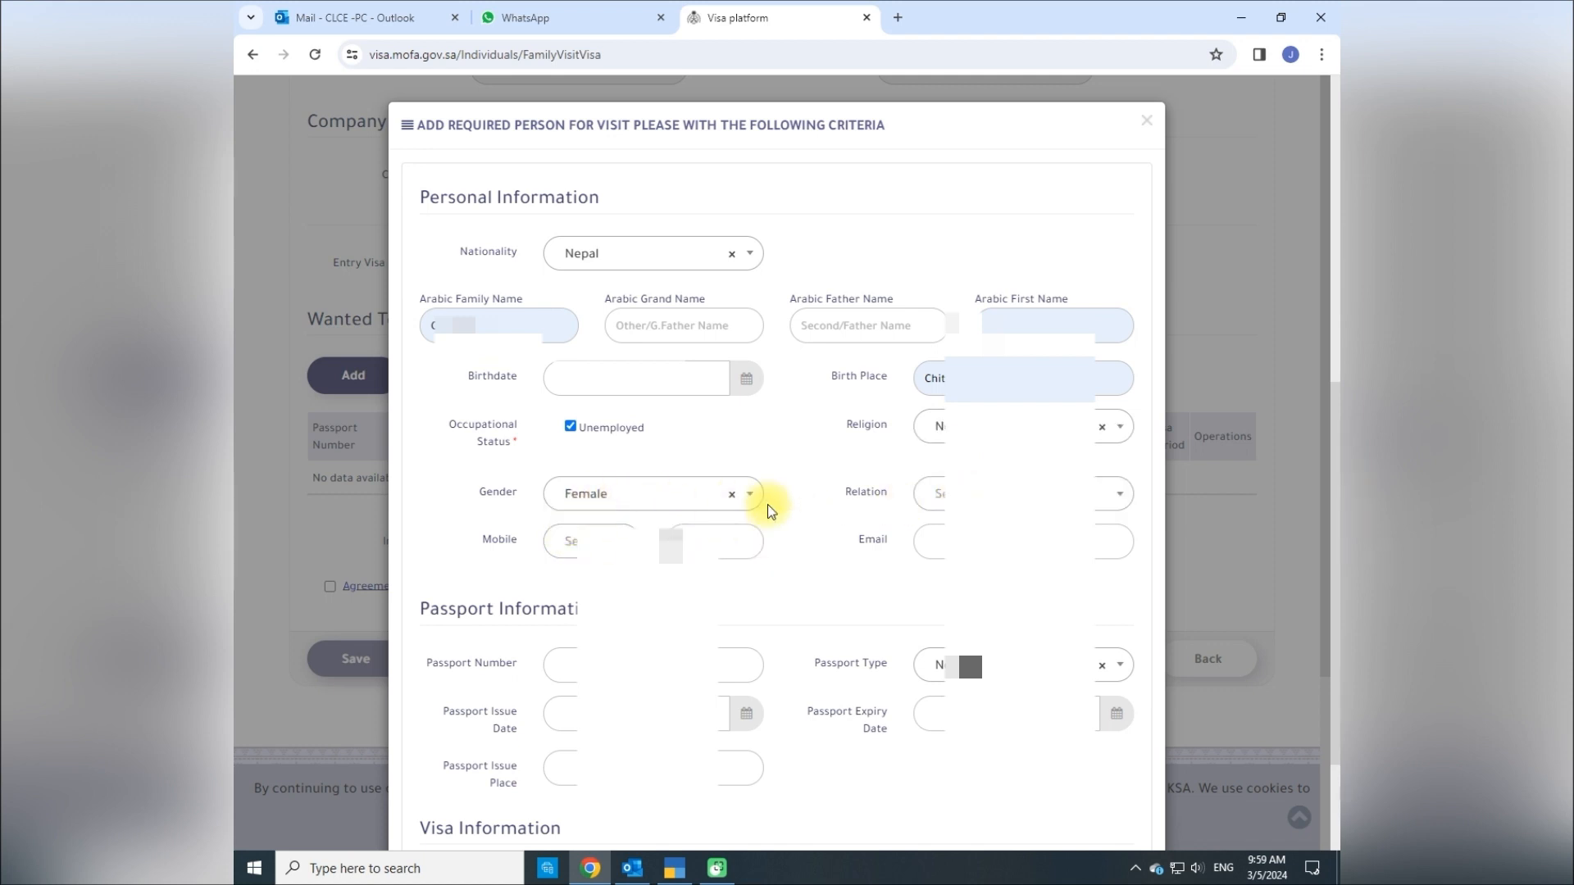
click(984, 494)
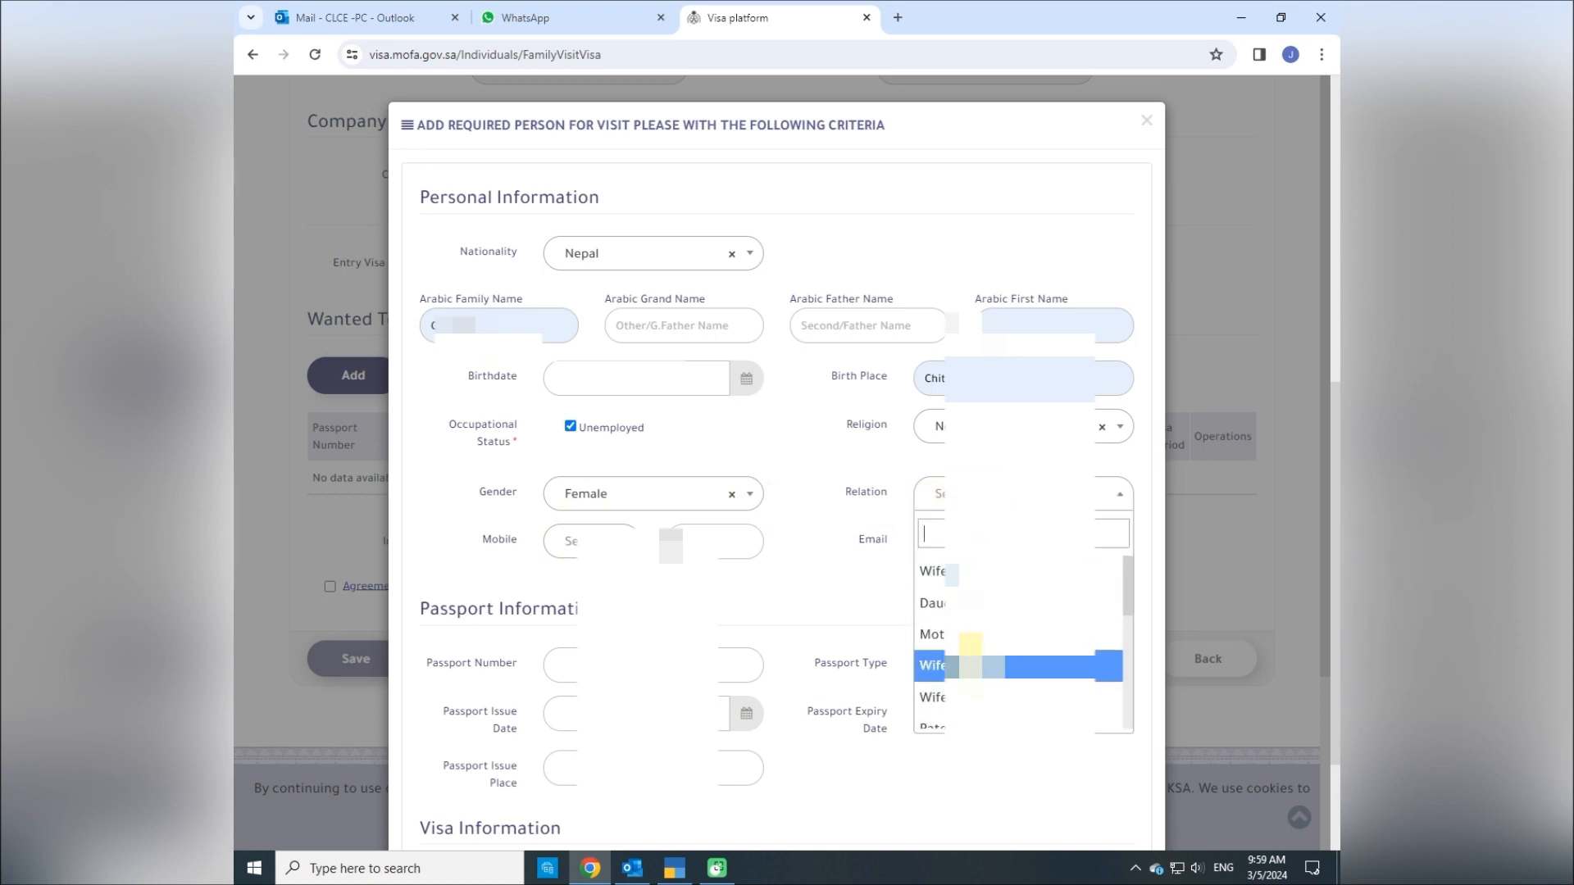
click(939, 574)
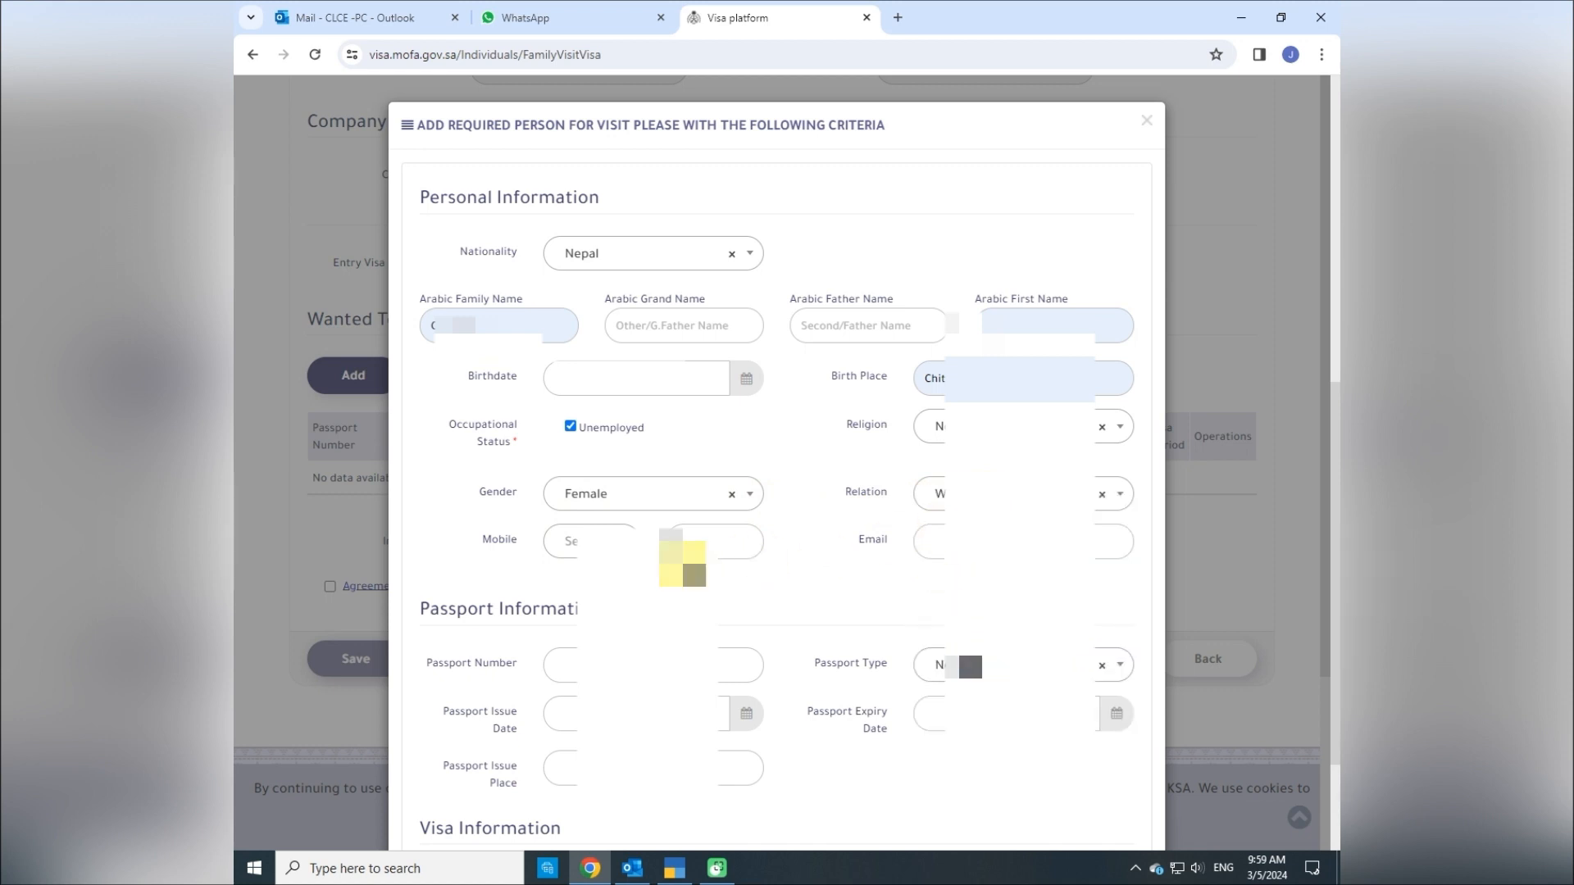
- Select Nepal as the mobile country code and fill in the visitor's mobile number and e-mail address
click(613, 543)
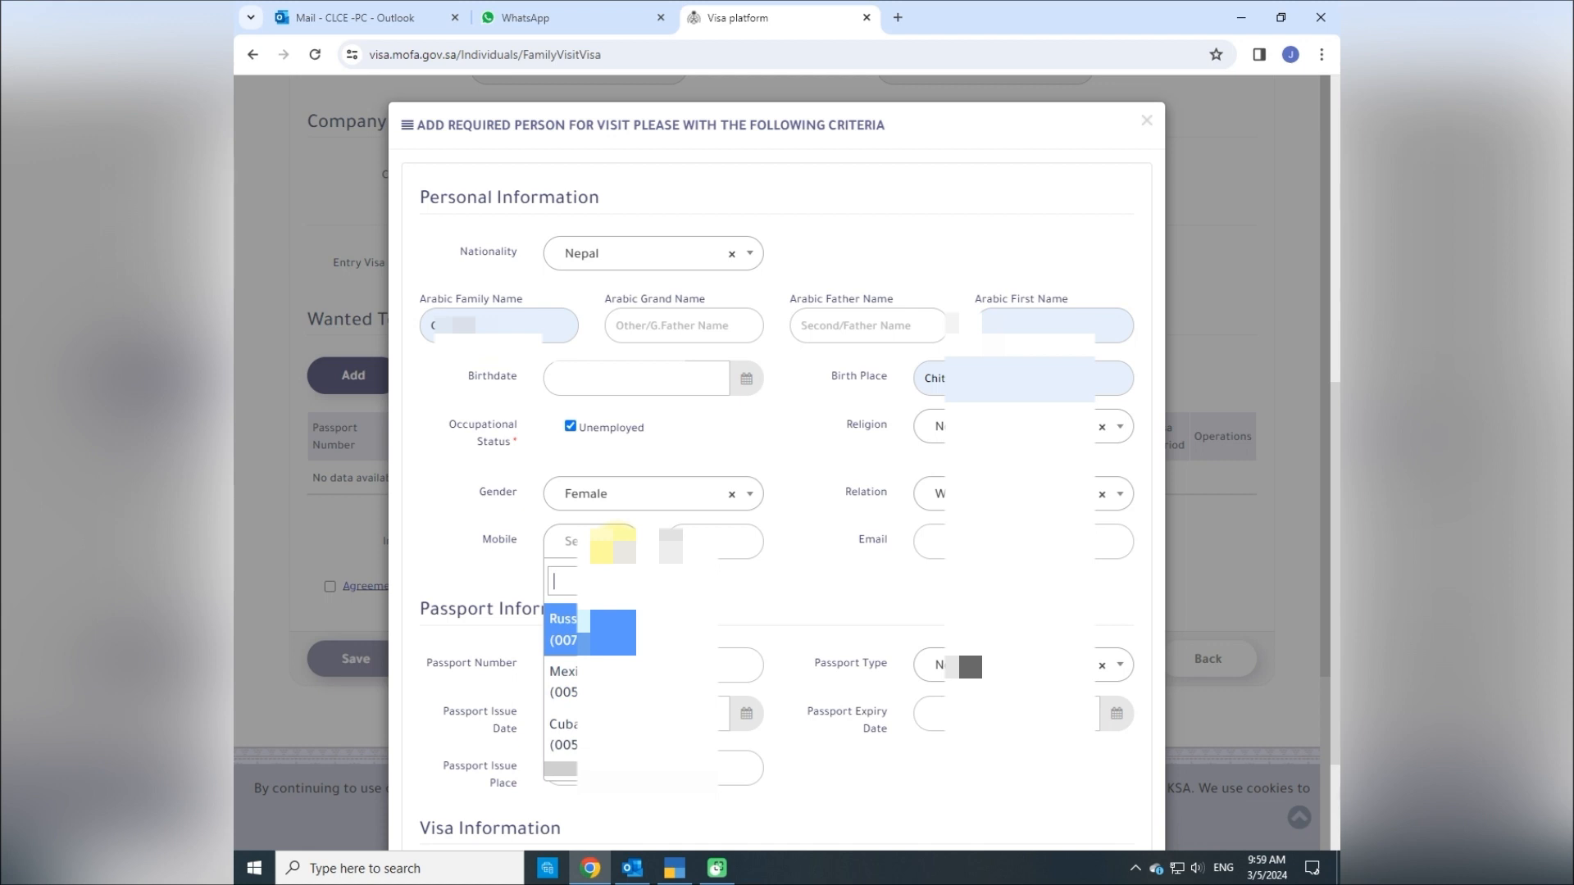
text(nep)
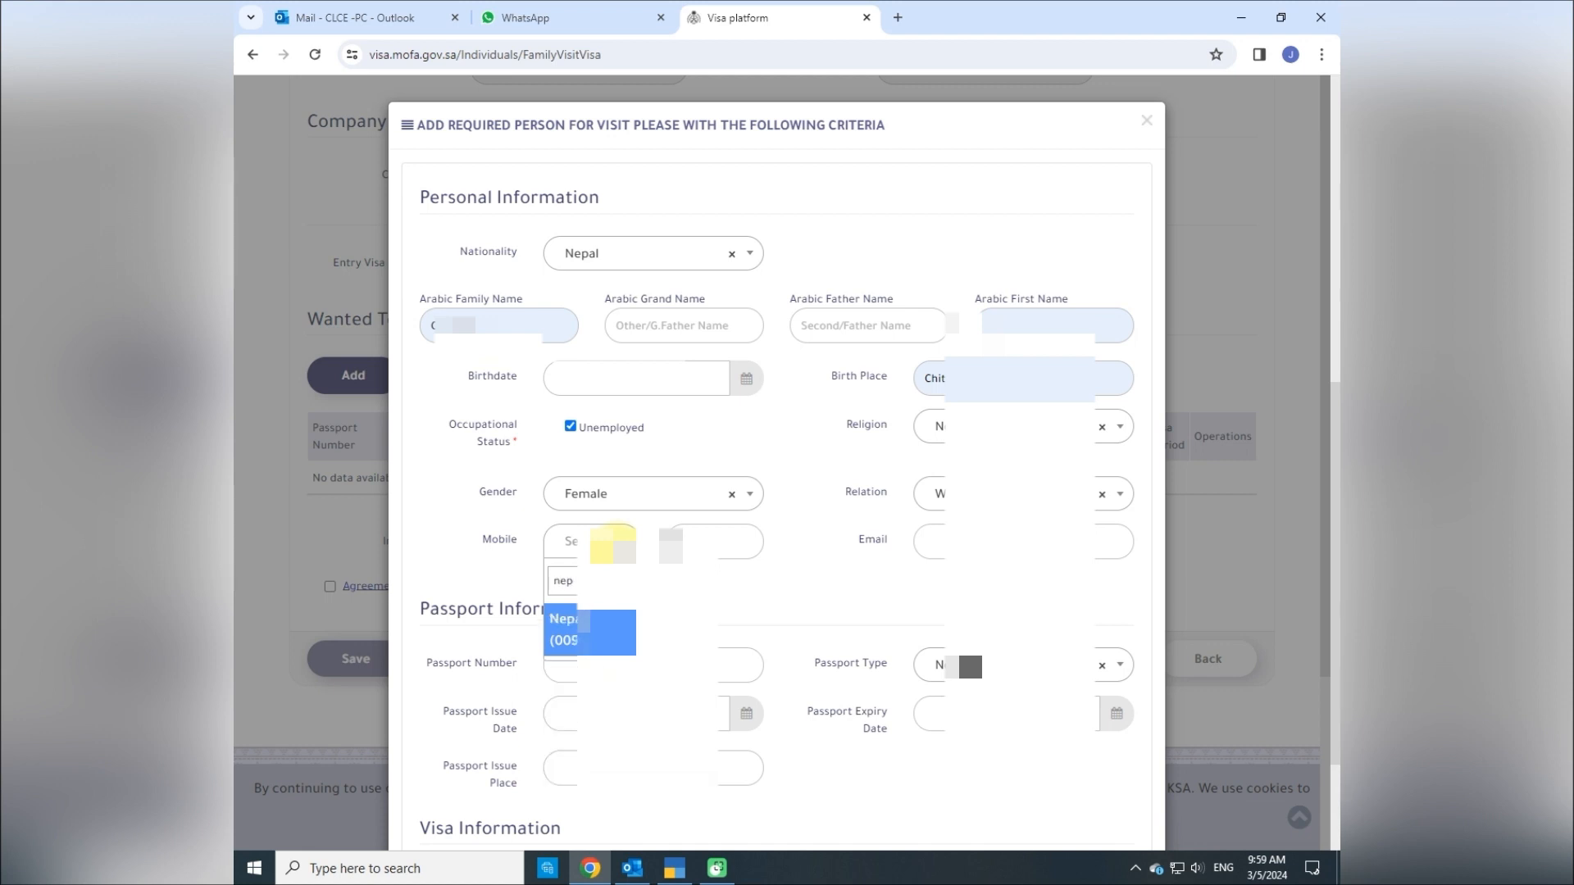
click(611, 631)
click(692, 545)
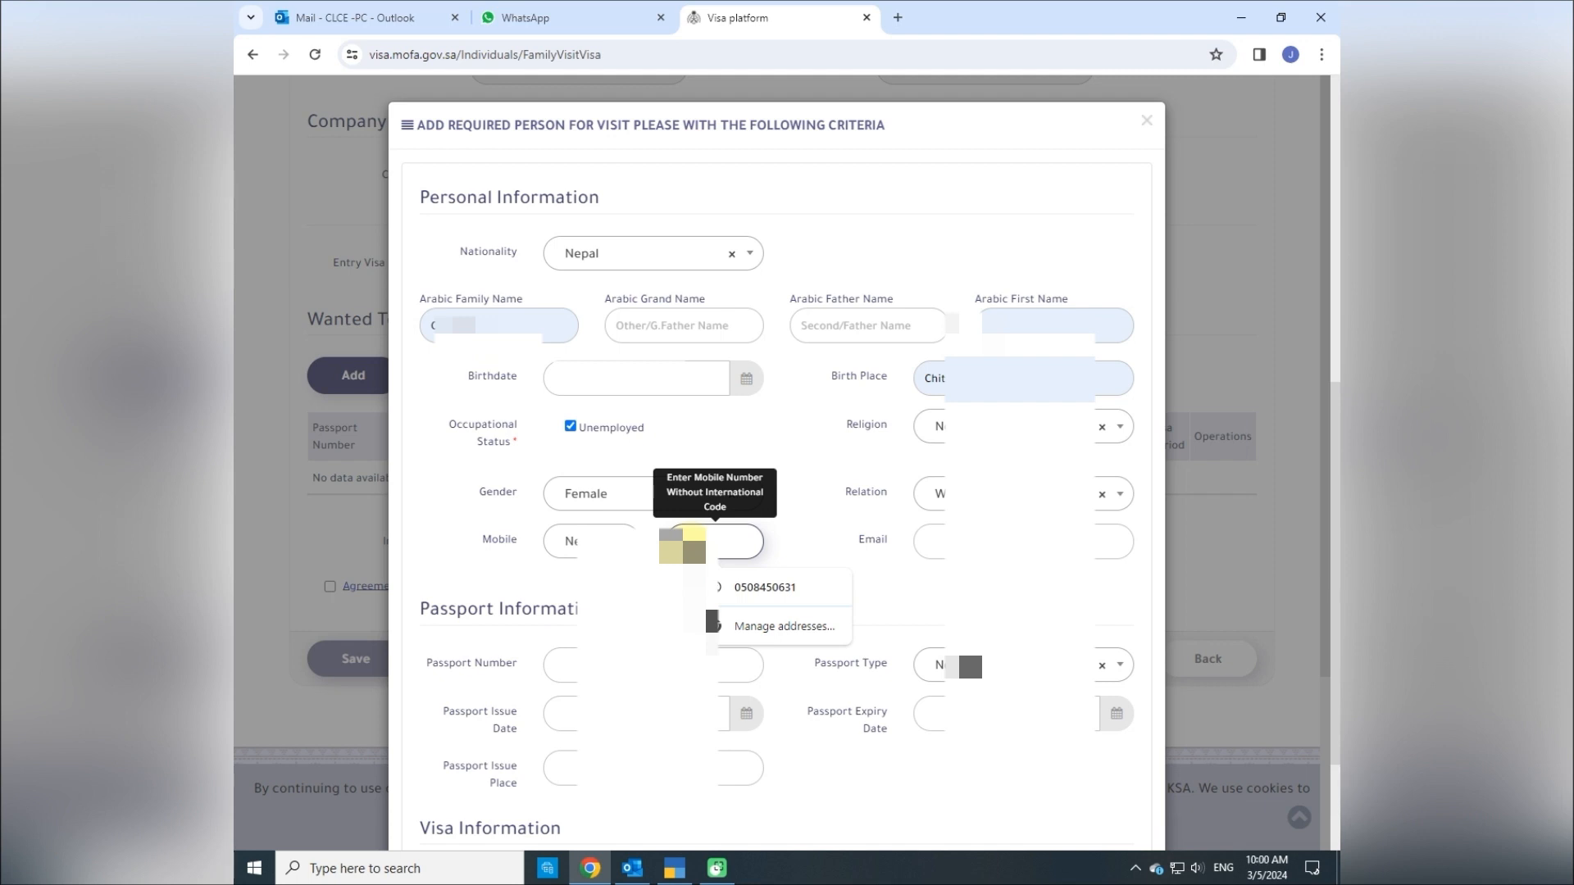
text(9)
click(716, 590)
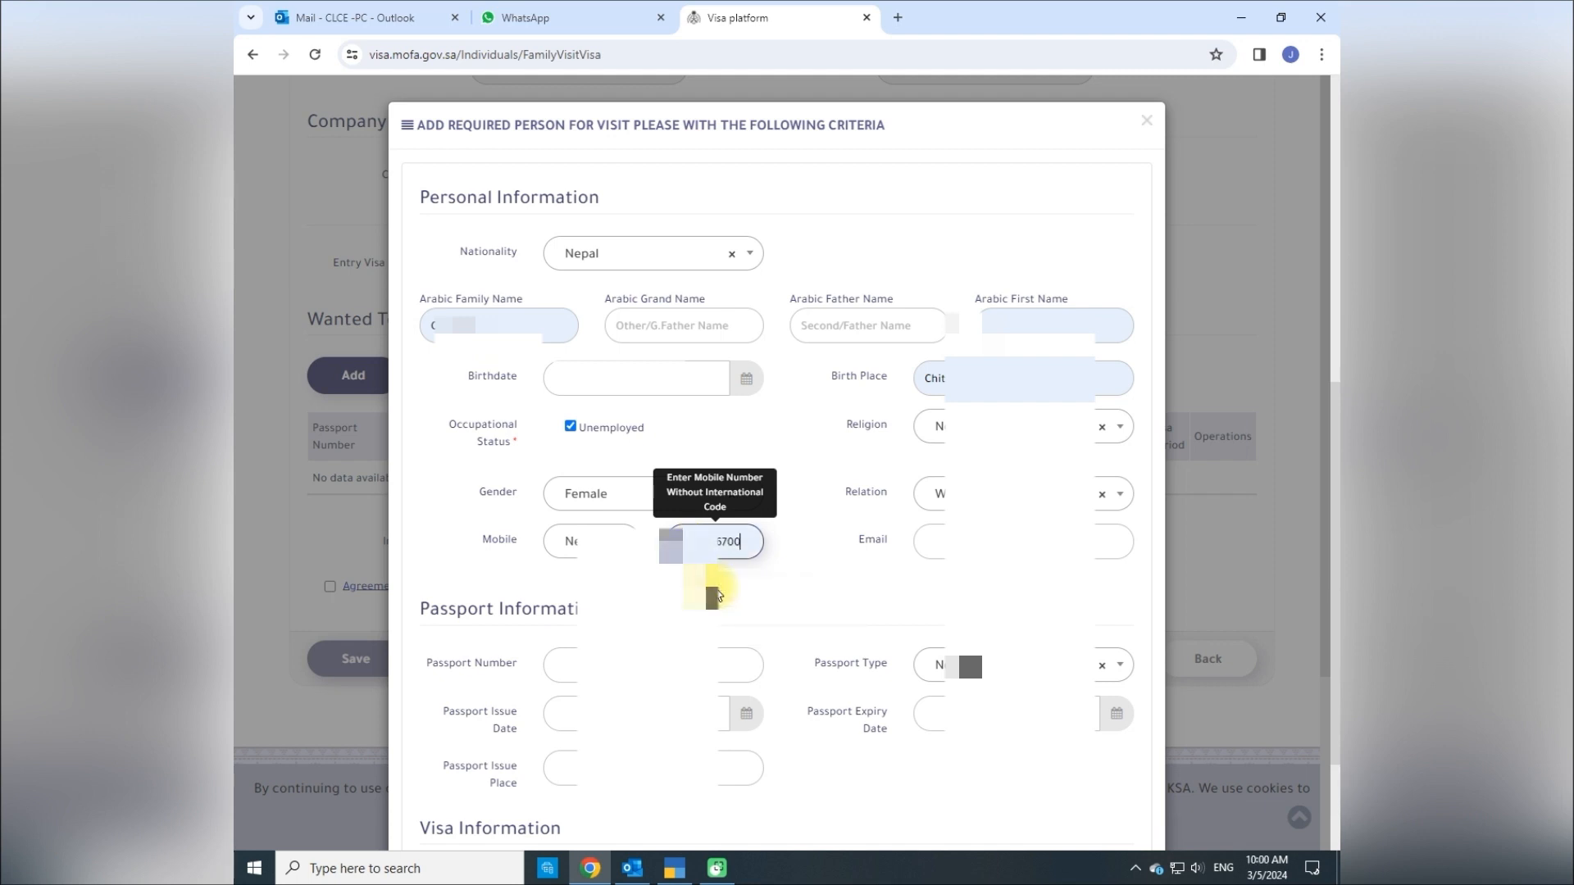
click(942, 545)
click(907, 589)
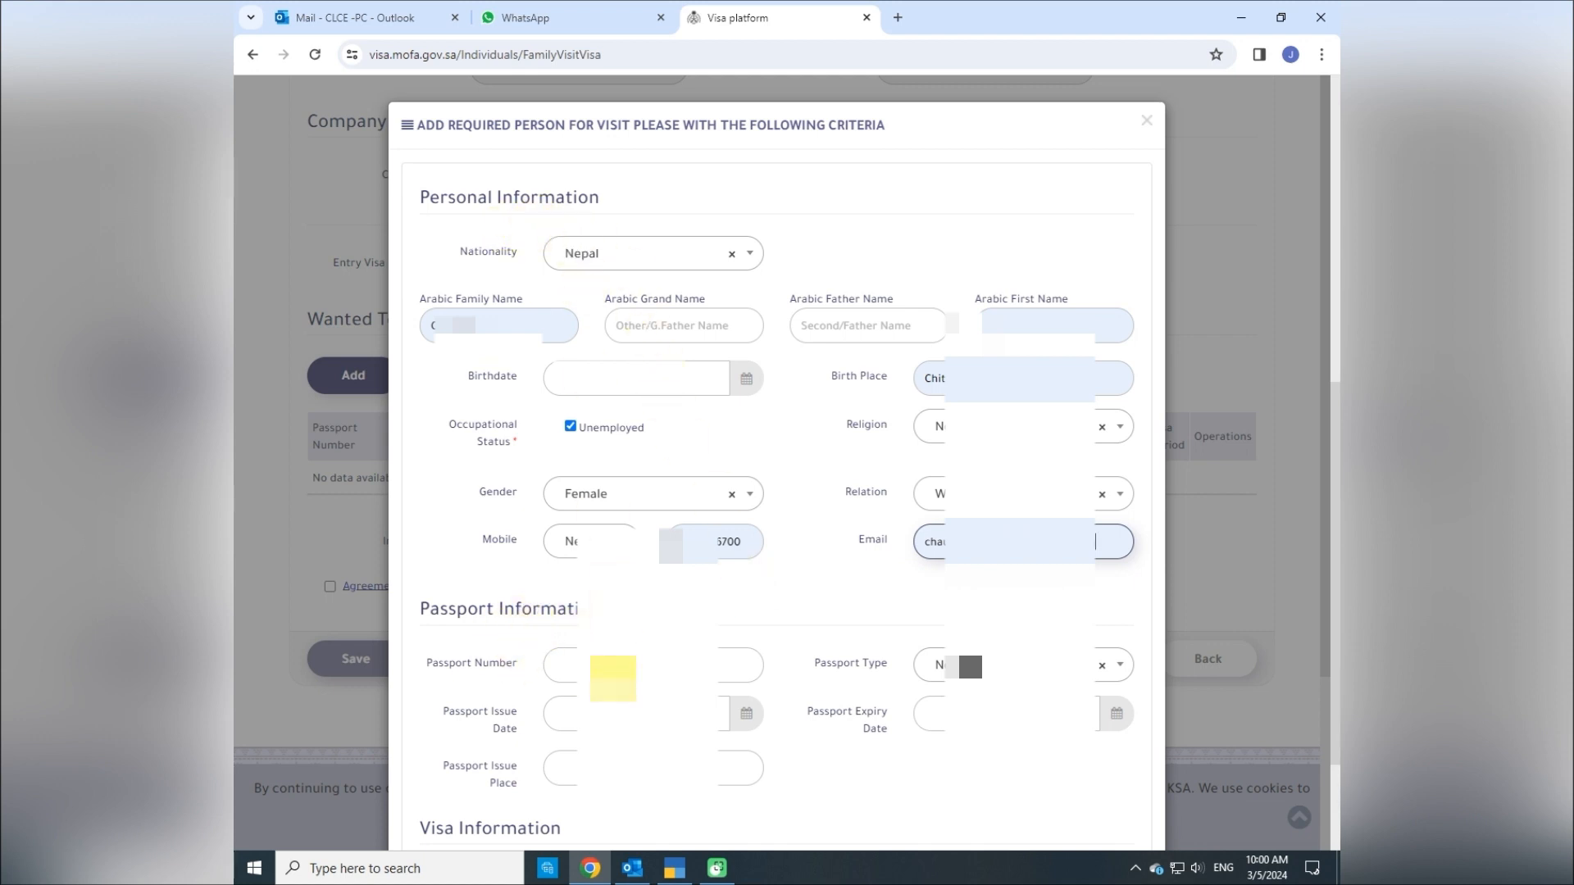
- Fill in the visitor's passport number from the saved entries and set the passport type to Normal
click(613, 676)
click(654, 711)
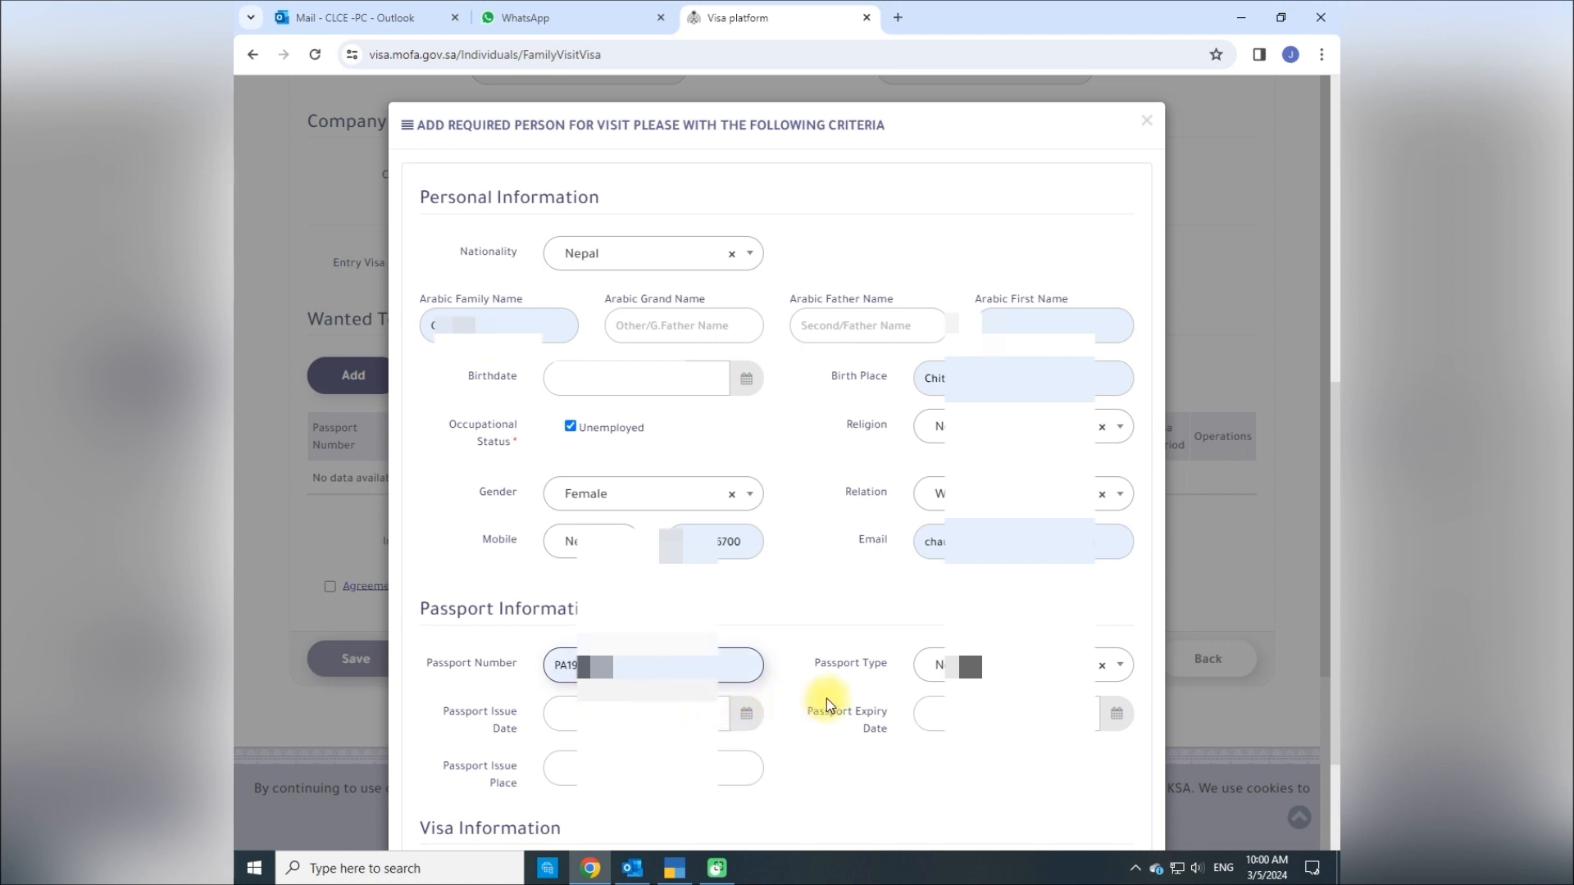
click(1016, 665)
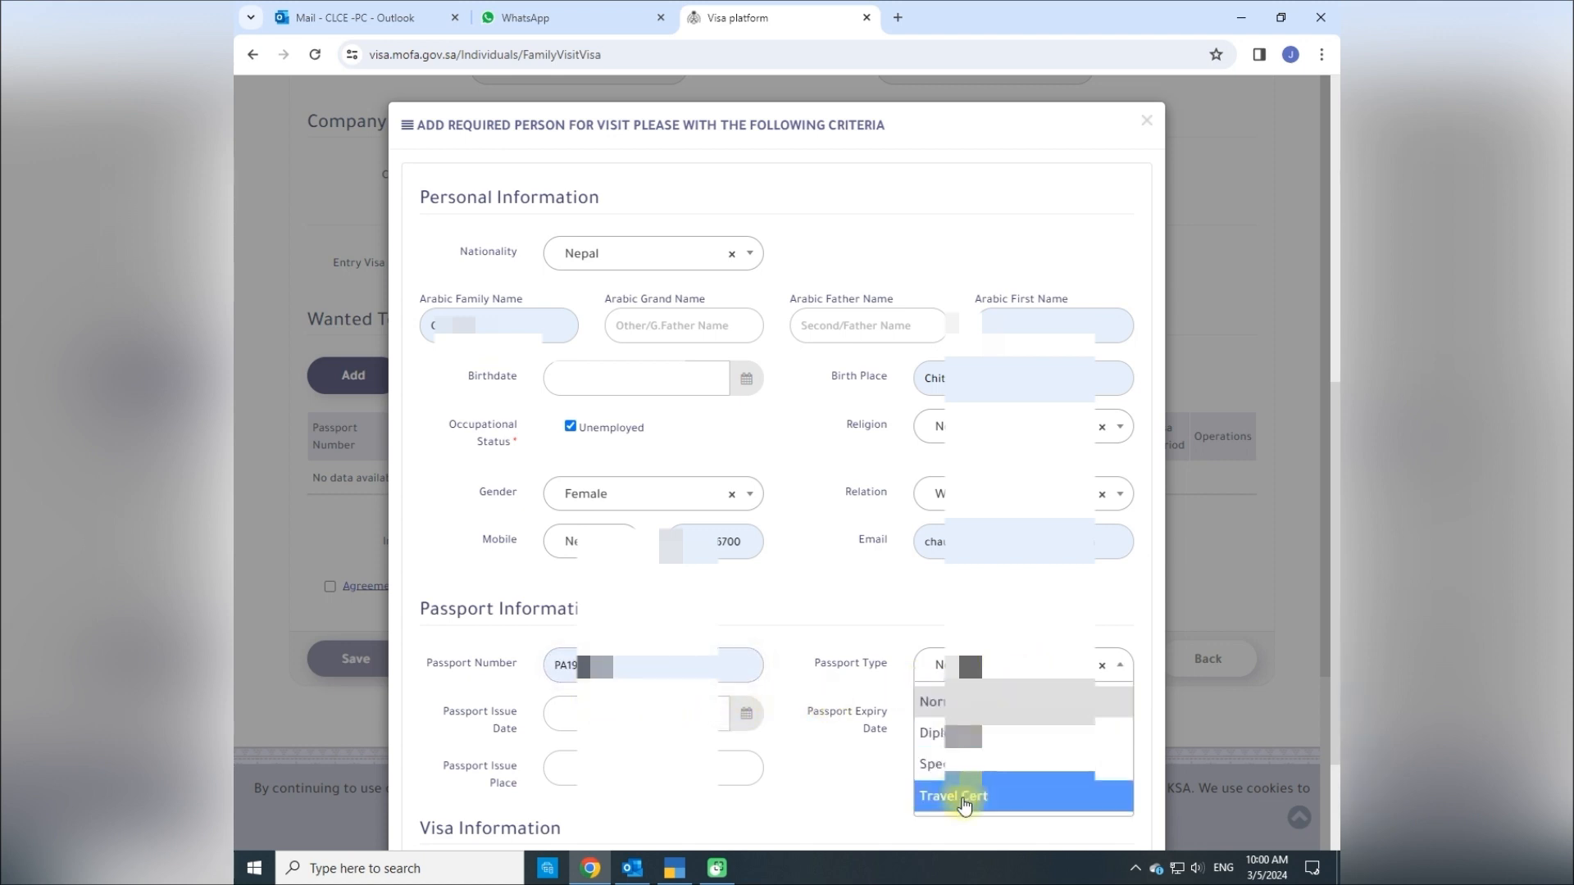
click(944, 702)
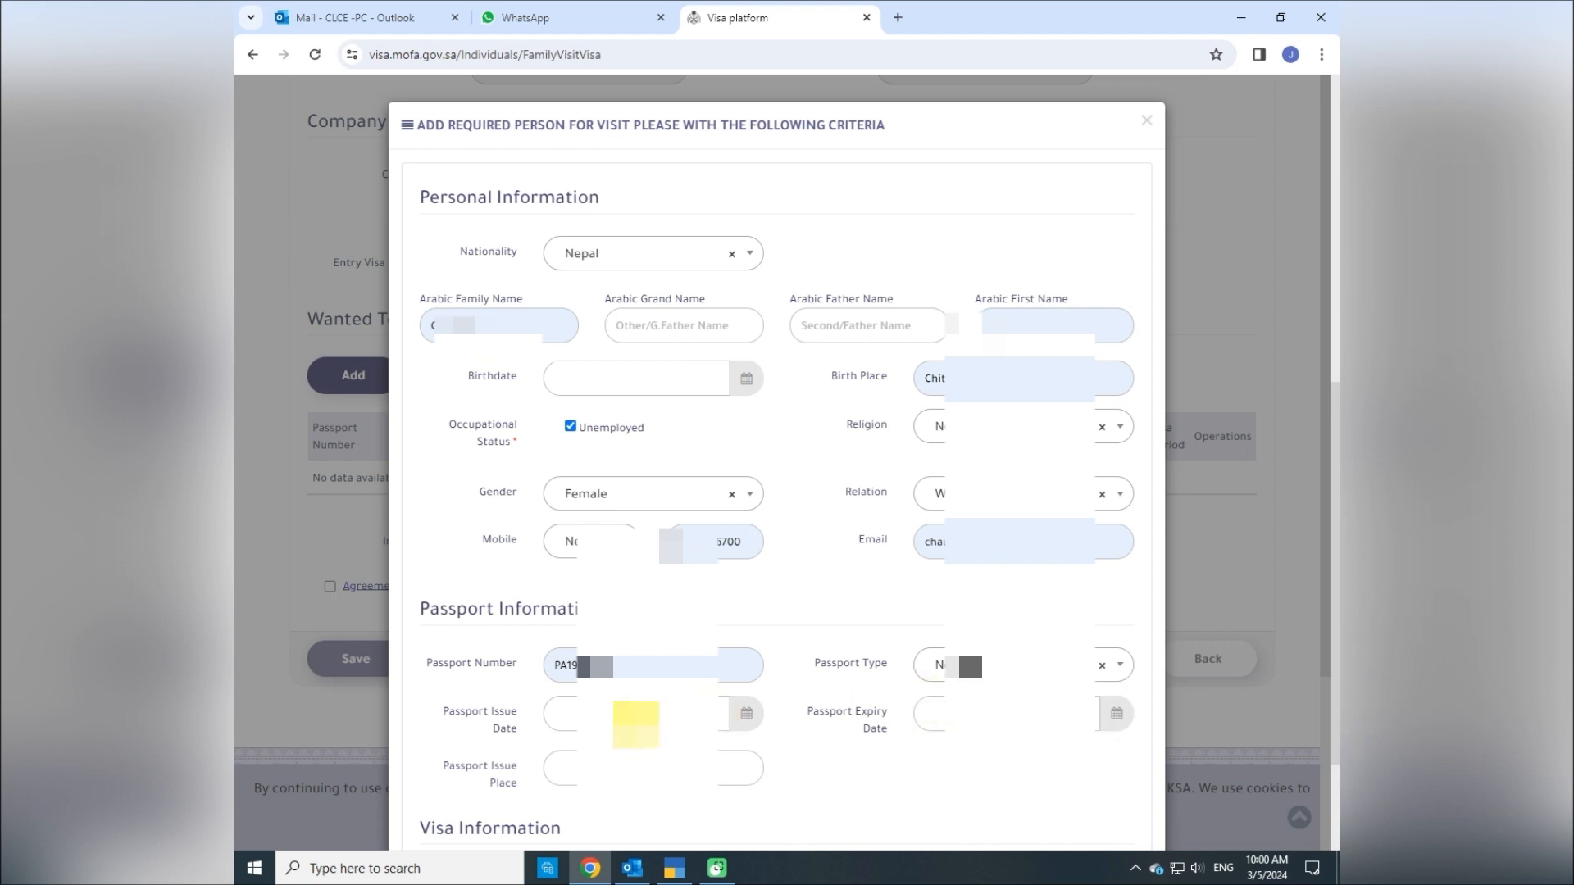
- Set the passport issue date to the visitor's issue day in October 2023
click(623, 713)
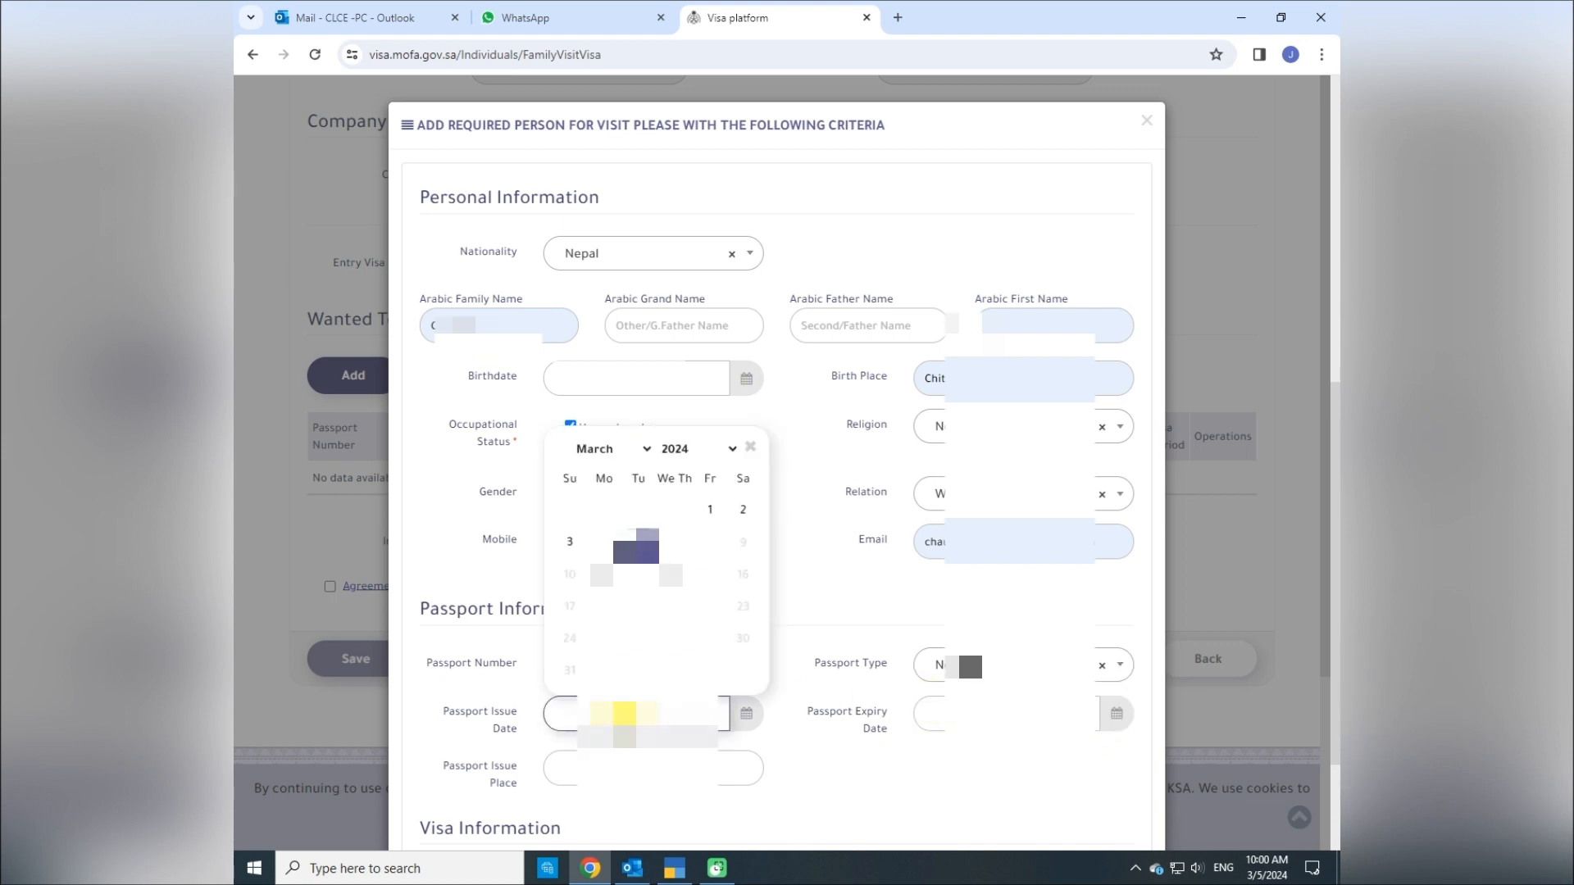
click(728, 450)
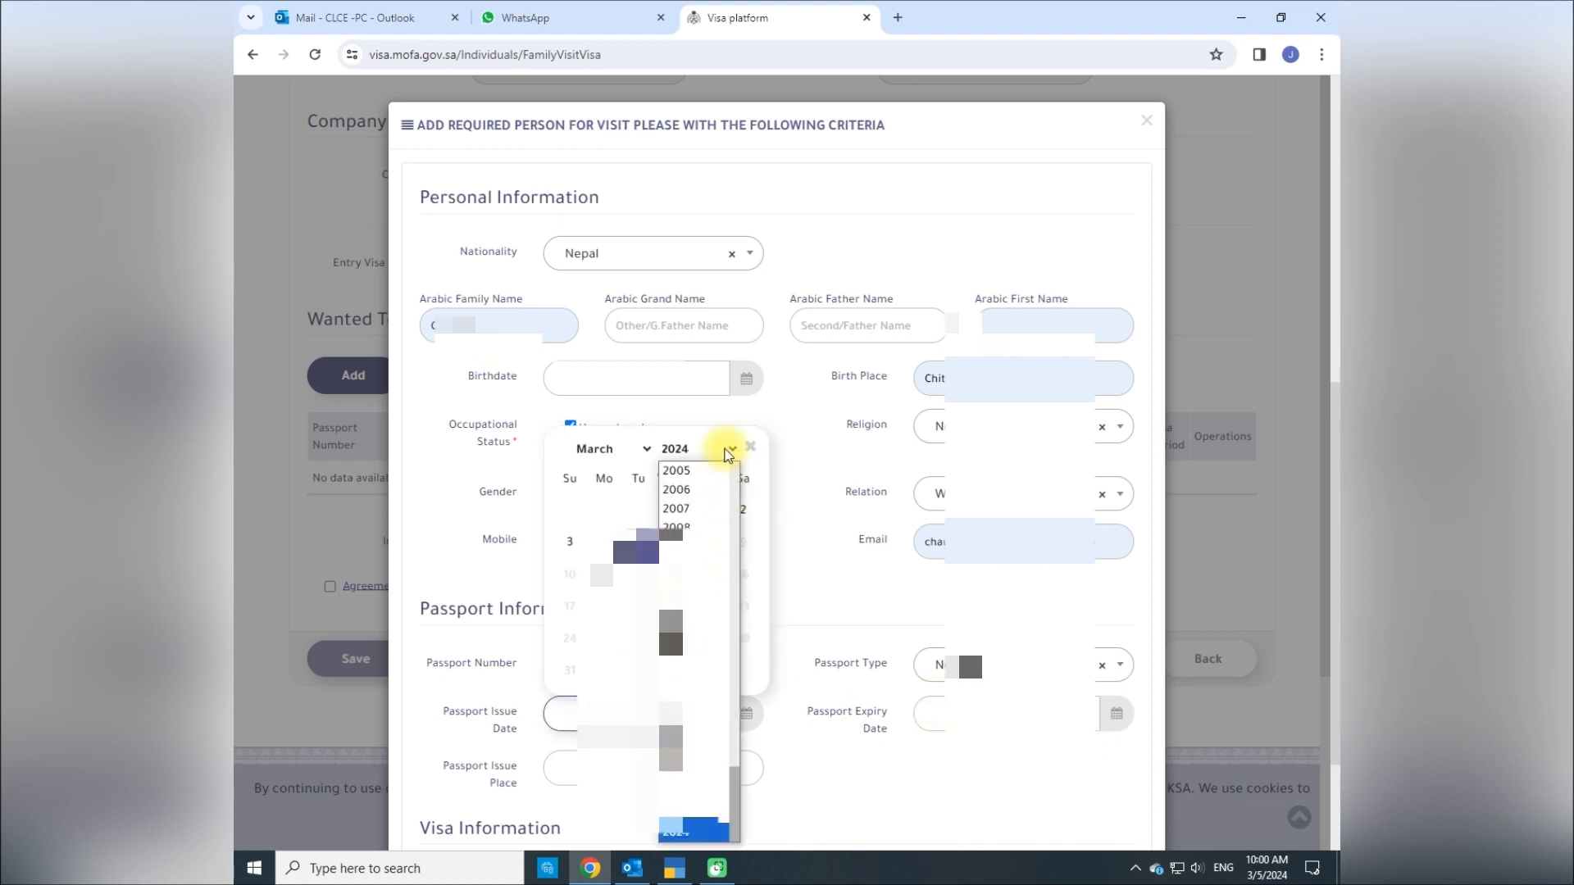
click(697, 813)
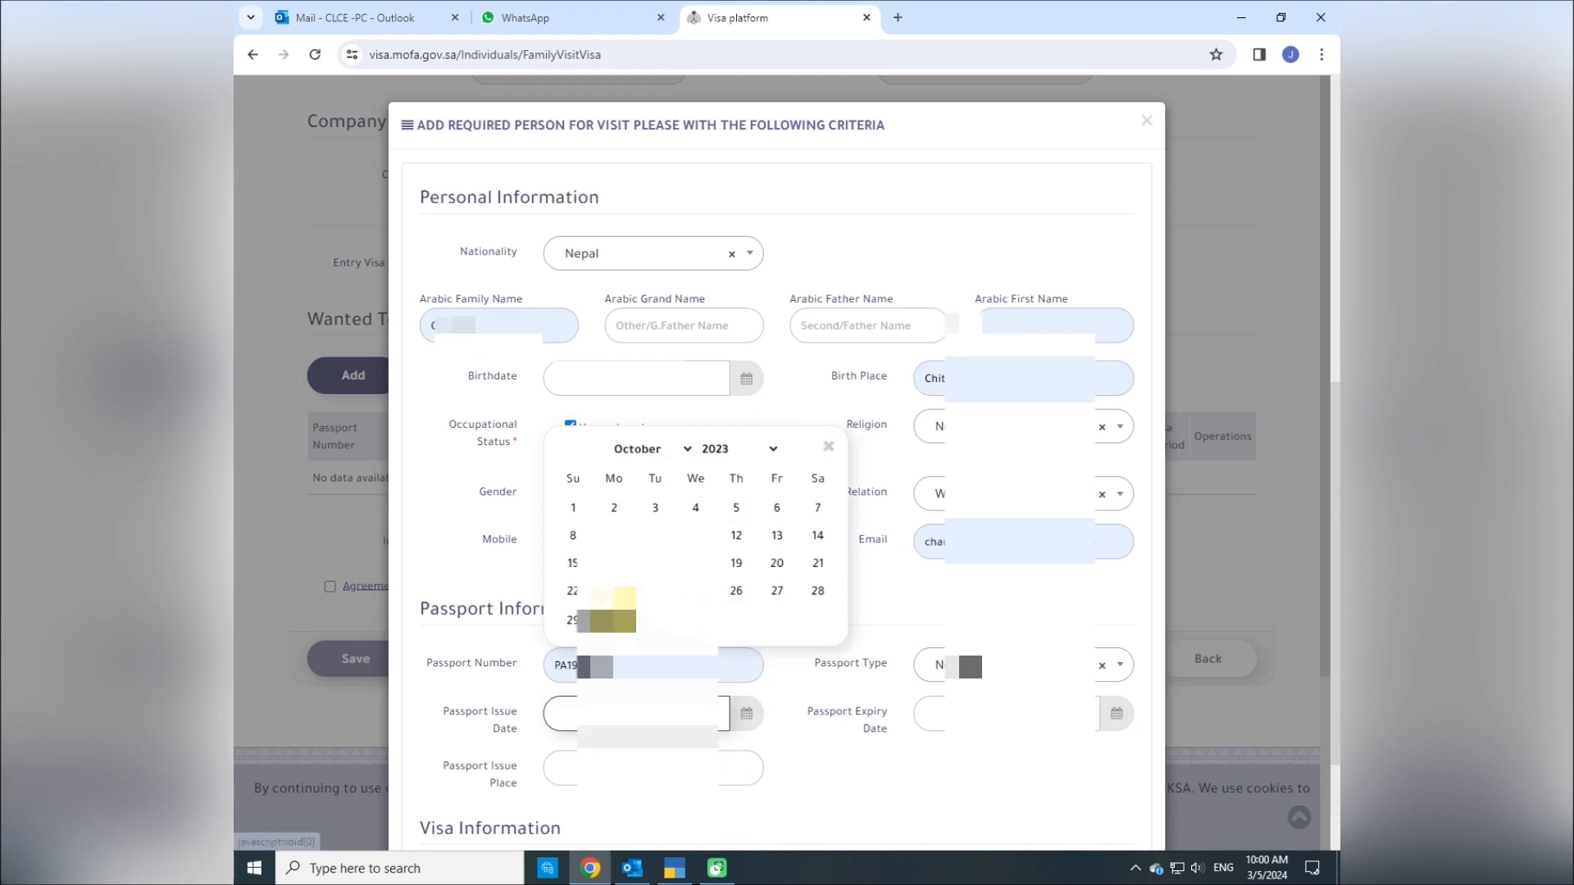
click(615, 607)
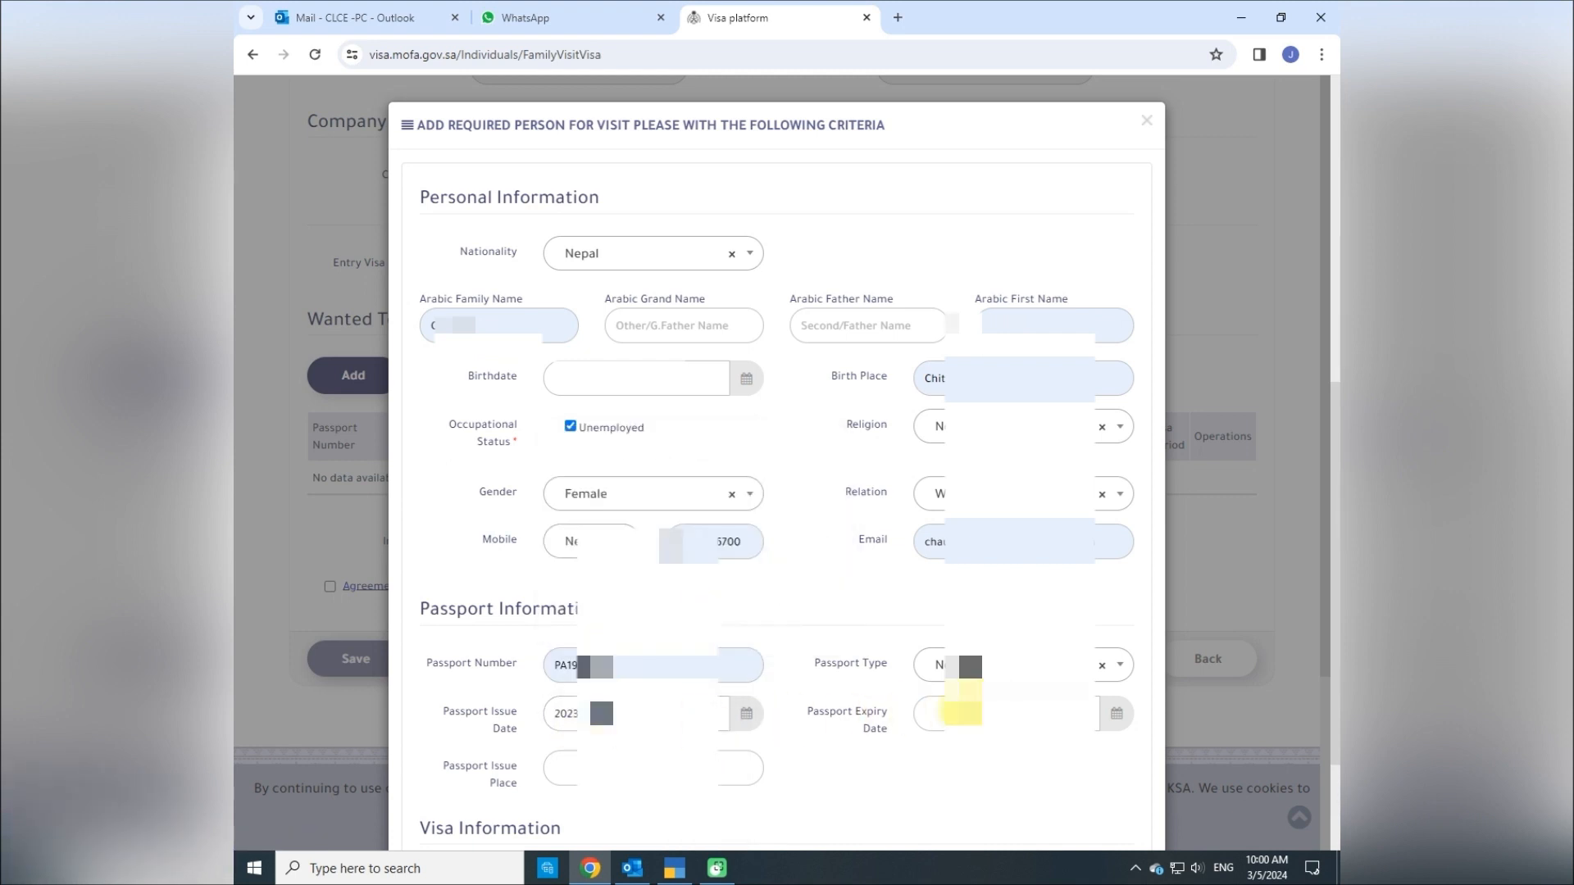
- Set the passport expiry date to 2033/10/29 and fill in the passport issue place
click(1049, 717)
click(1113, 500)
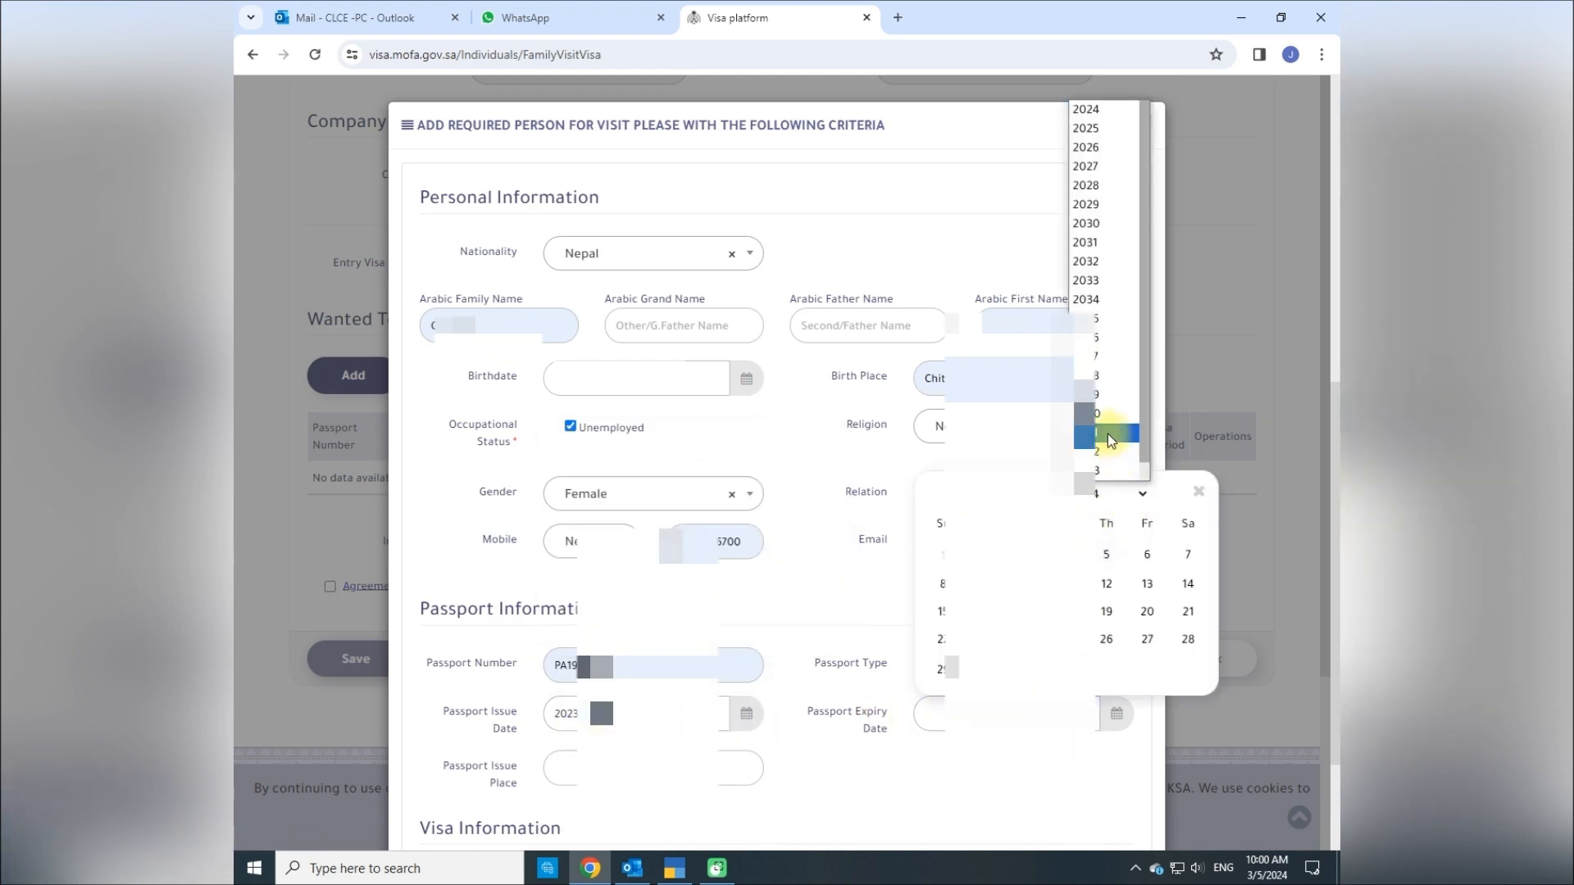
click(1090, 288)
click(1186, 671)
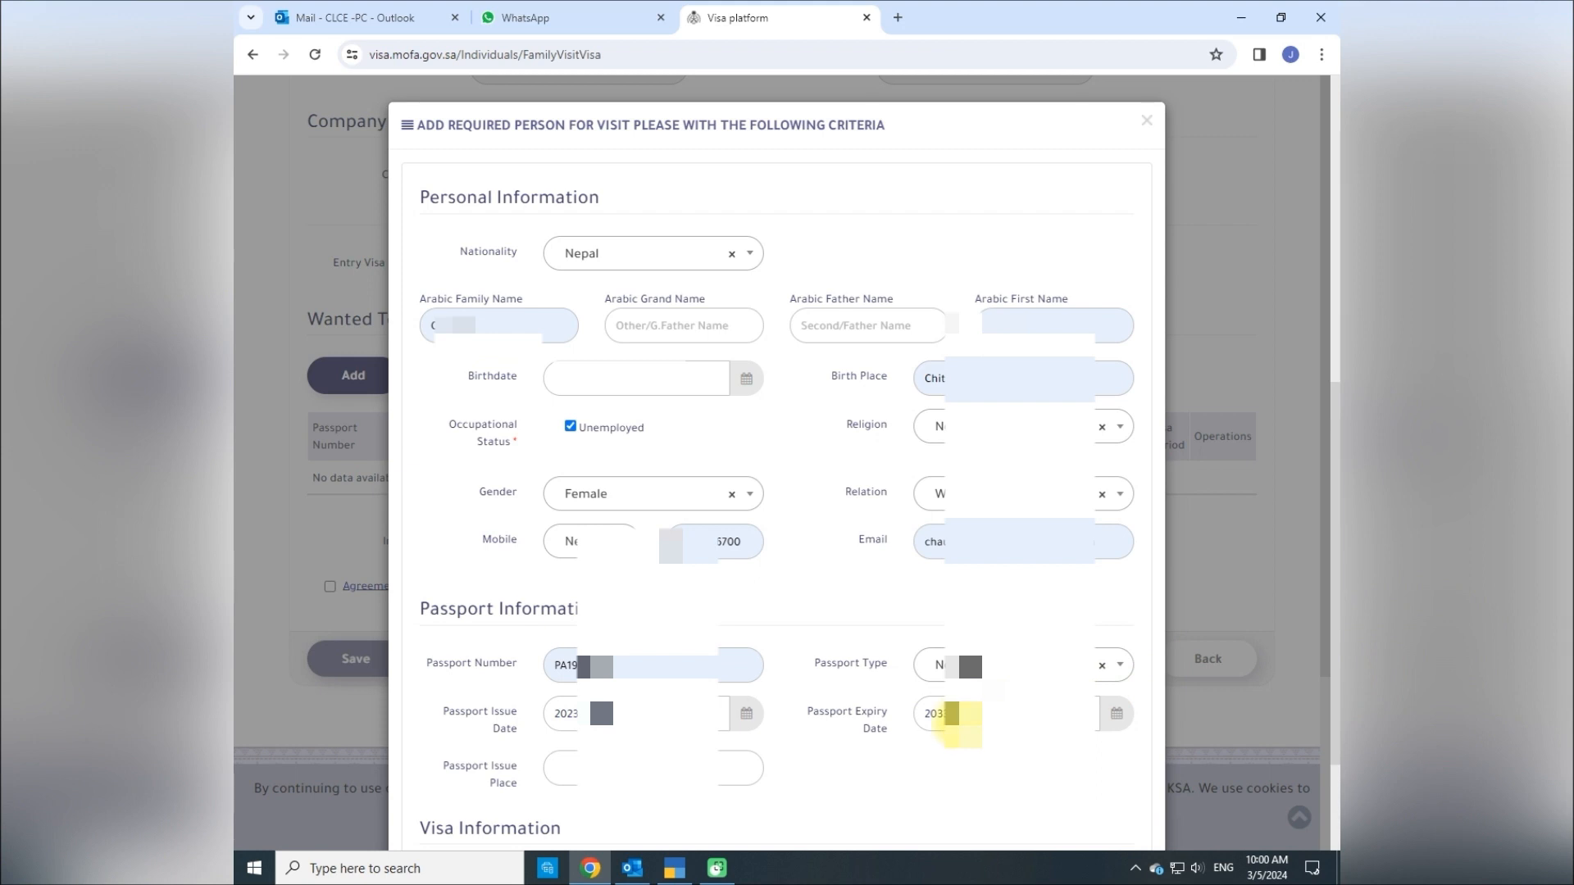
click(612, 766)
click(659, 813)
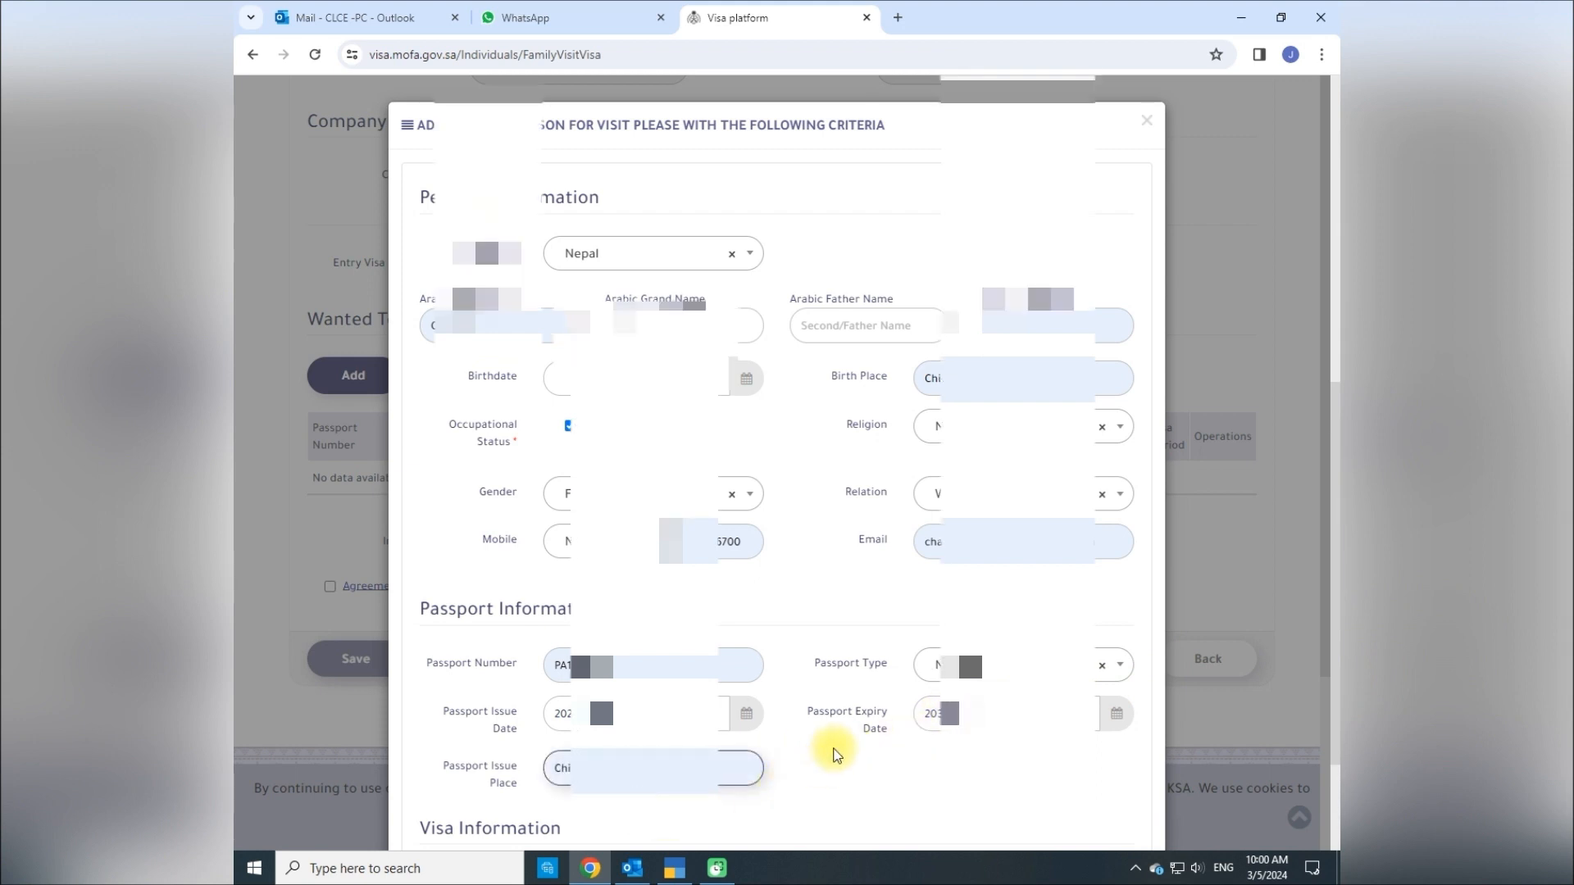
- Set the coming place to Kathmandu and the number of entries to Multiple
scroll(832, 780, down, 3)
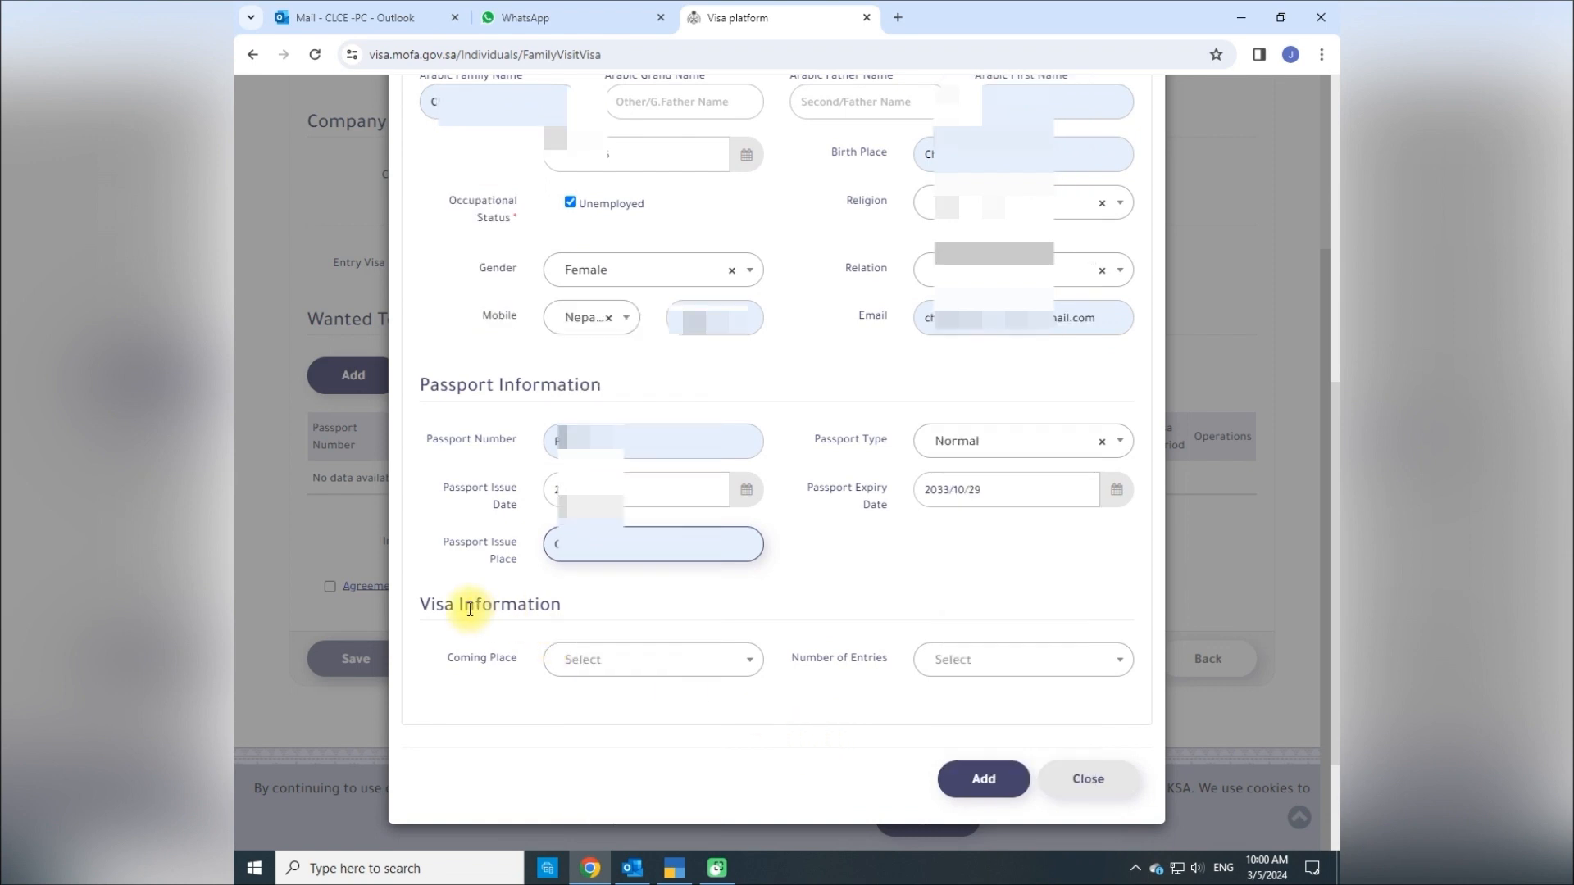
click(632, 666)
text(kath)
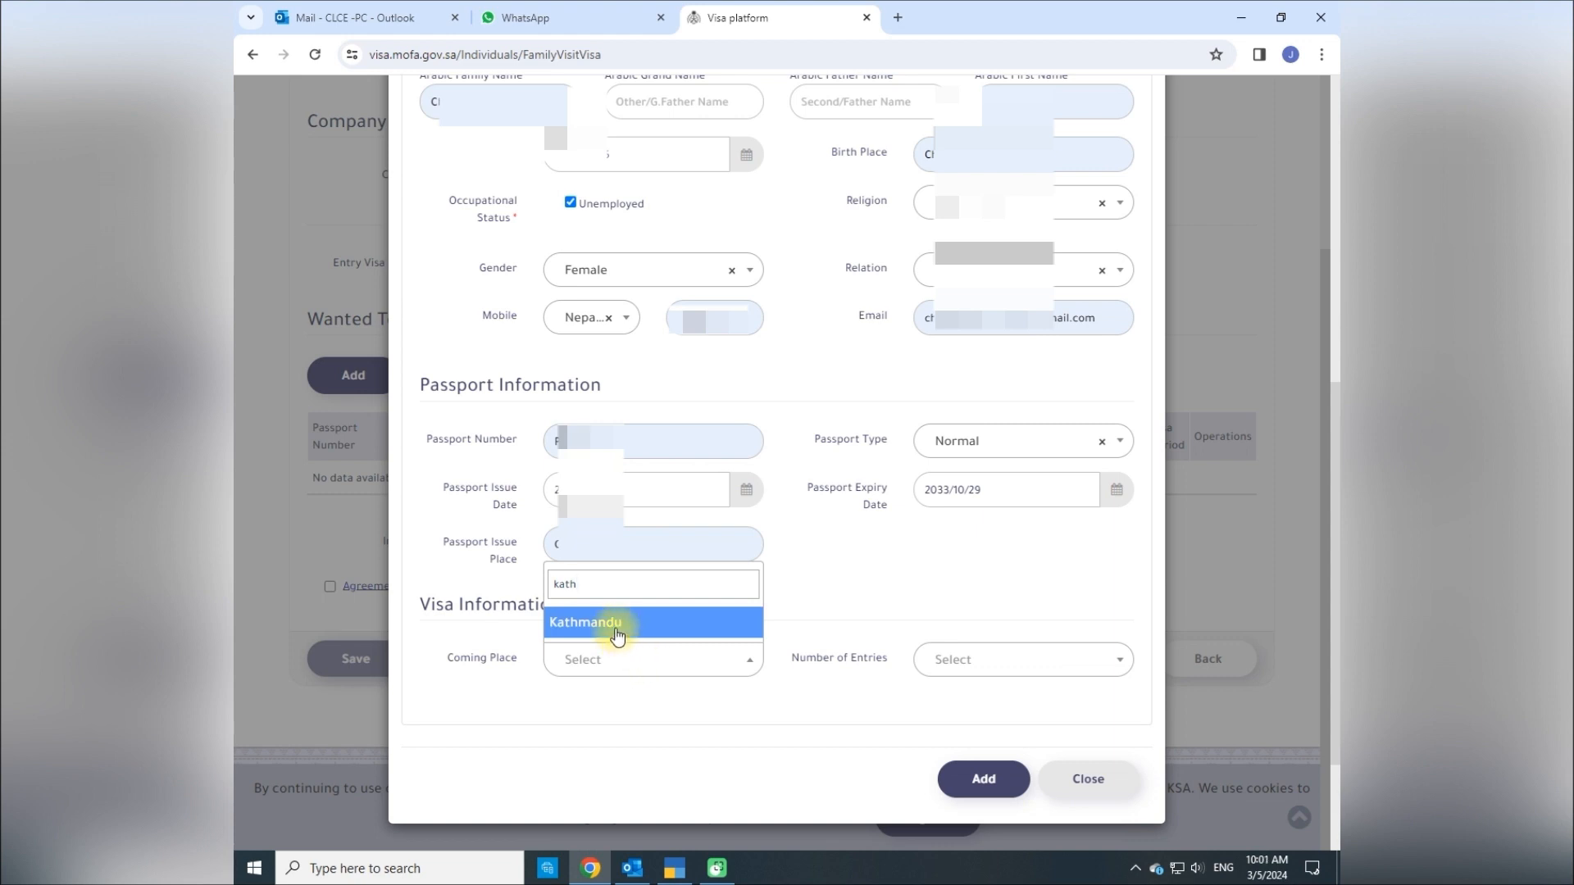
click(615, 627)
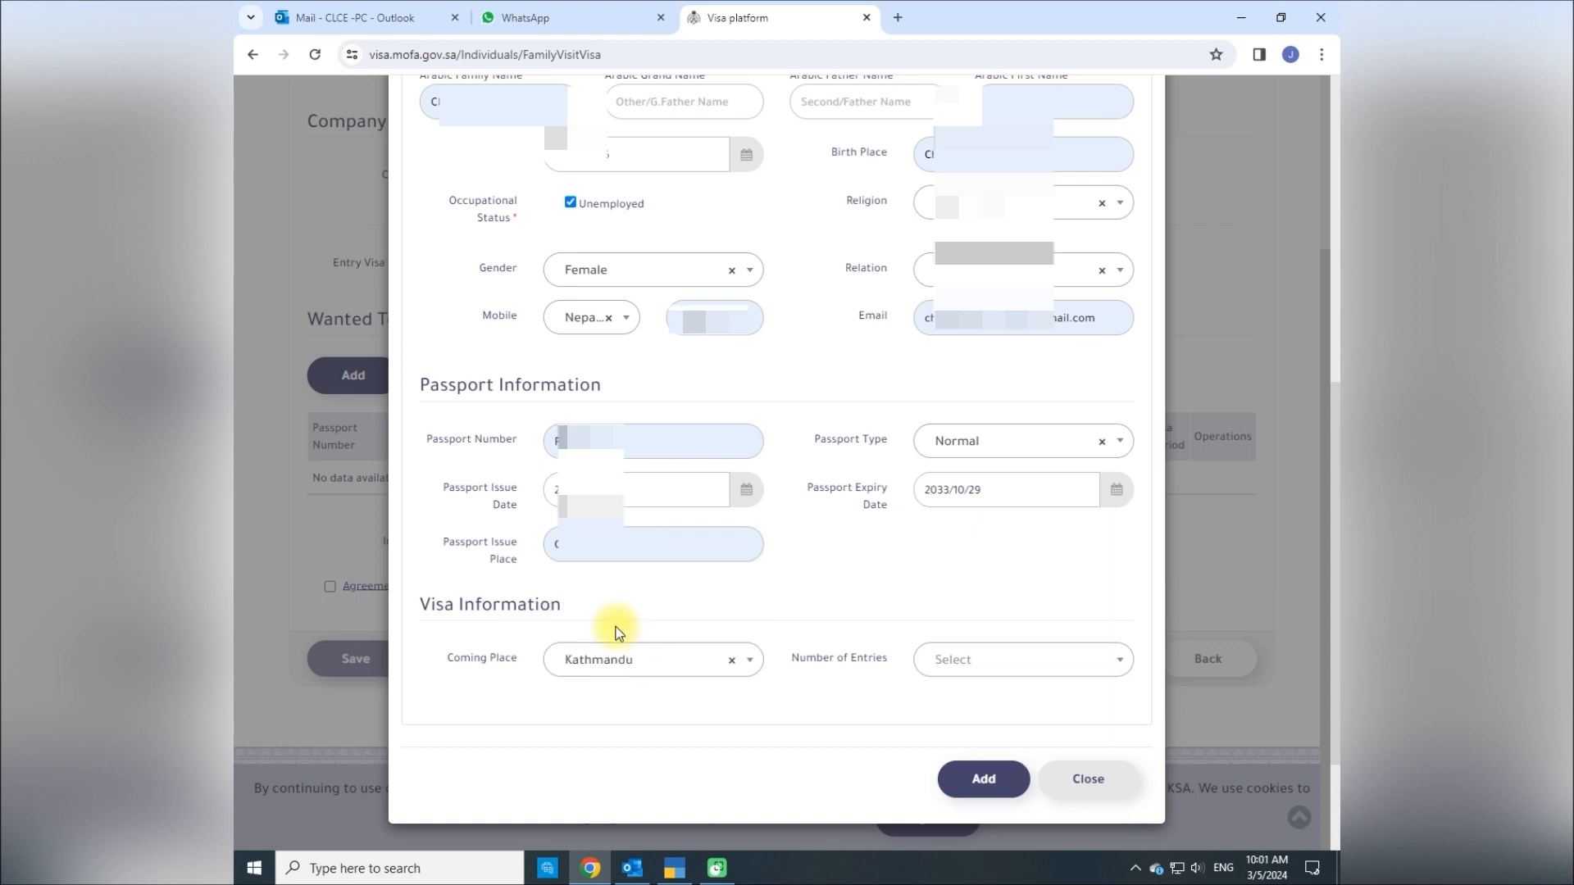
click(1065, 667)
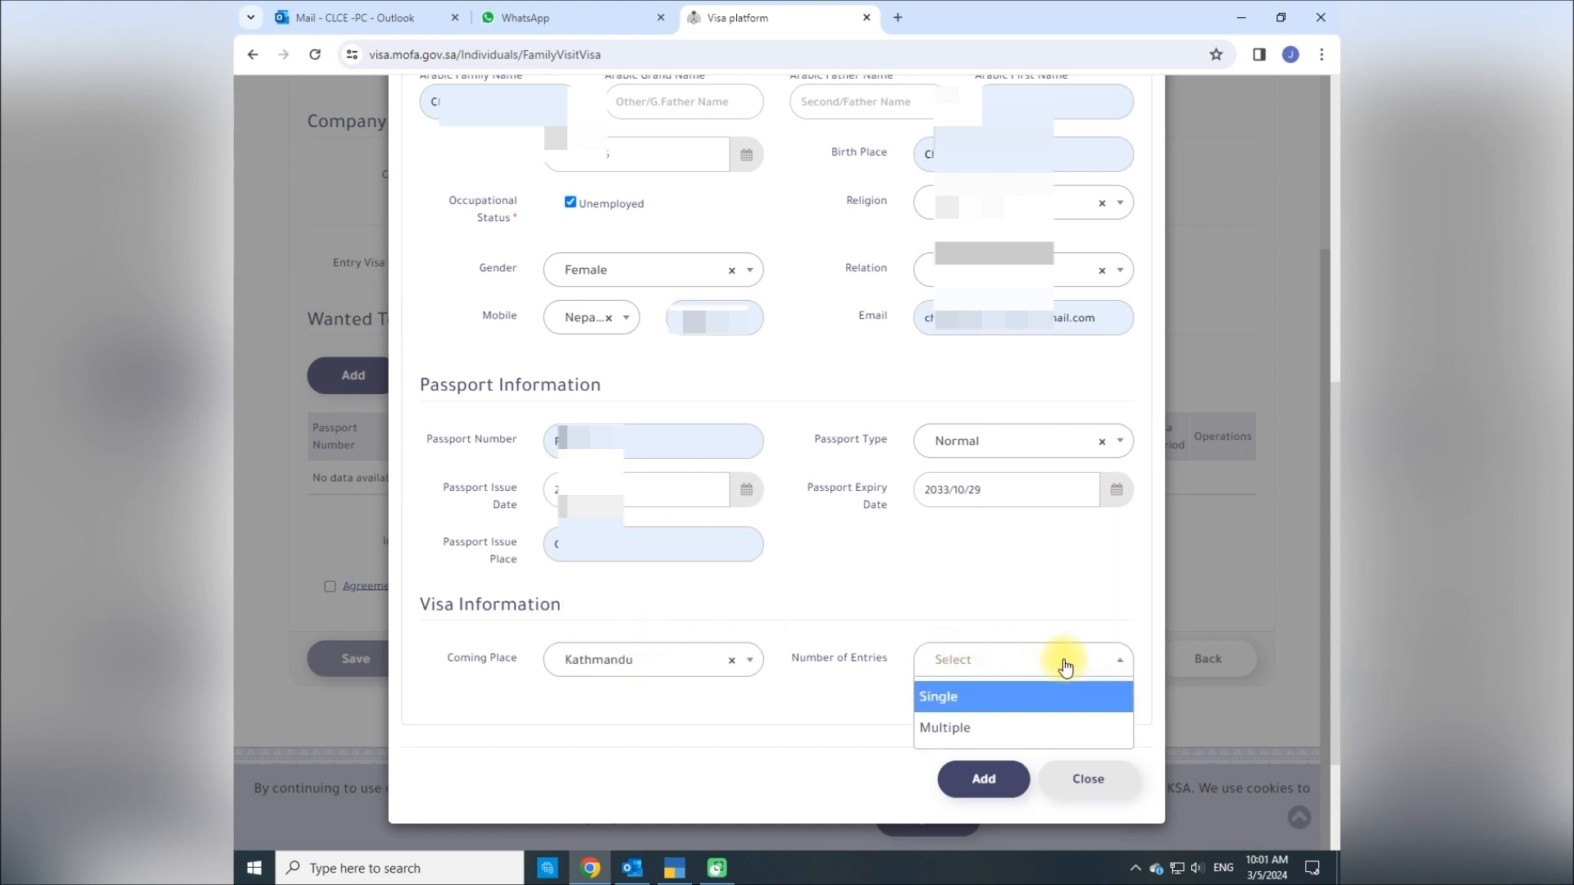
click(963, 732)
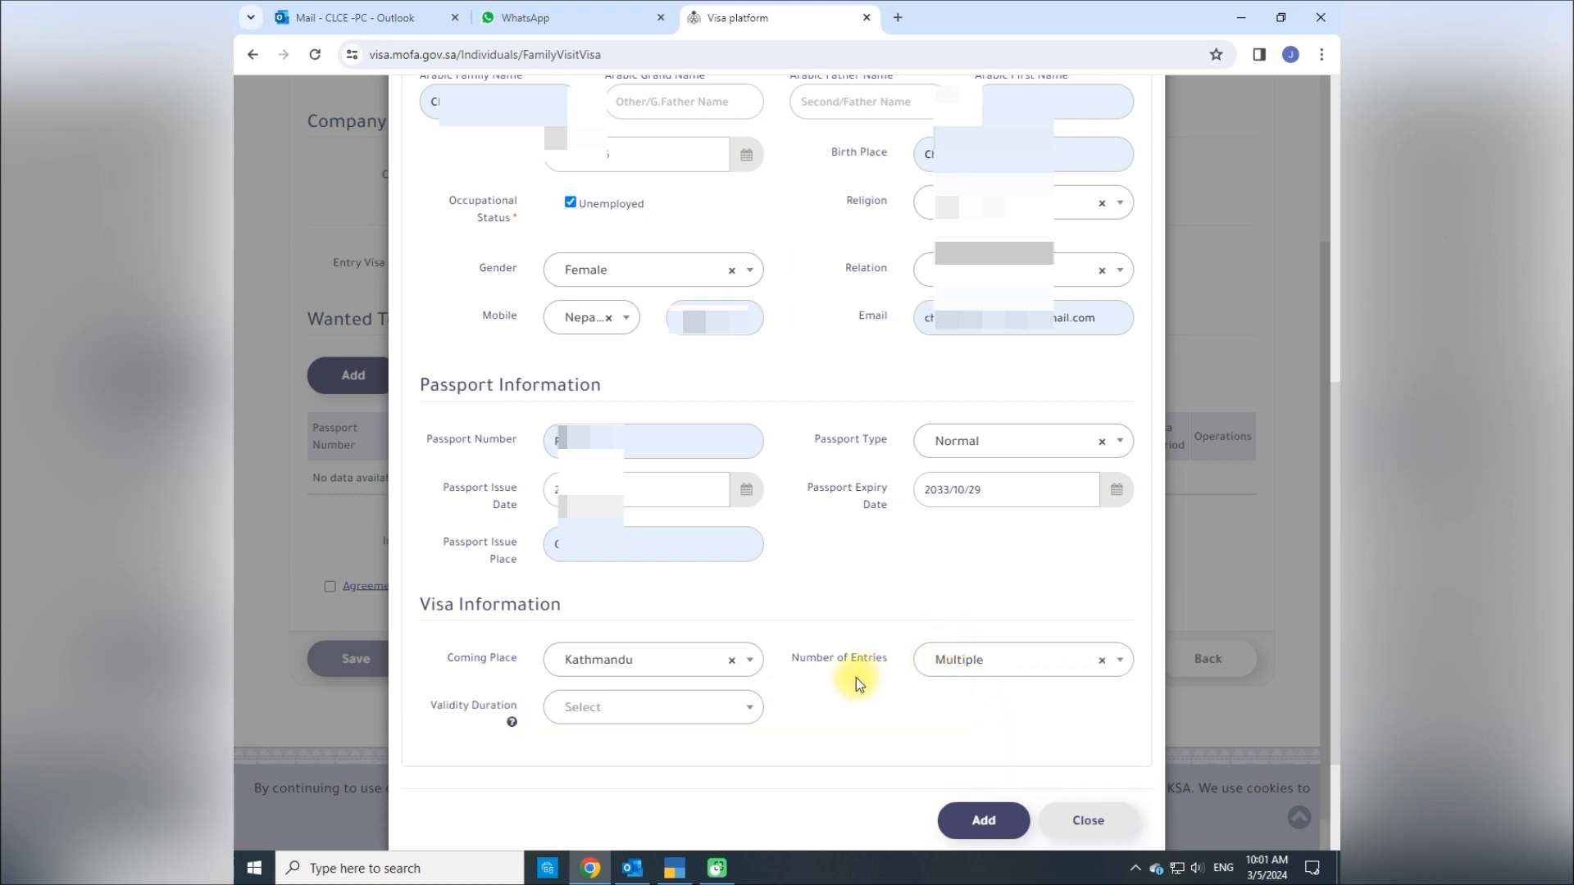
- Set the validity duration to 365 and the visa period to 90, and add the visitor to the application
click(704, 718)
click(604, 744)
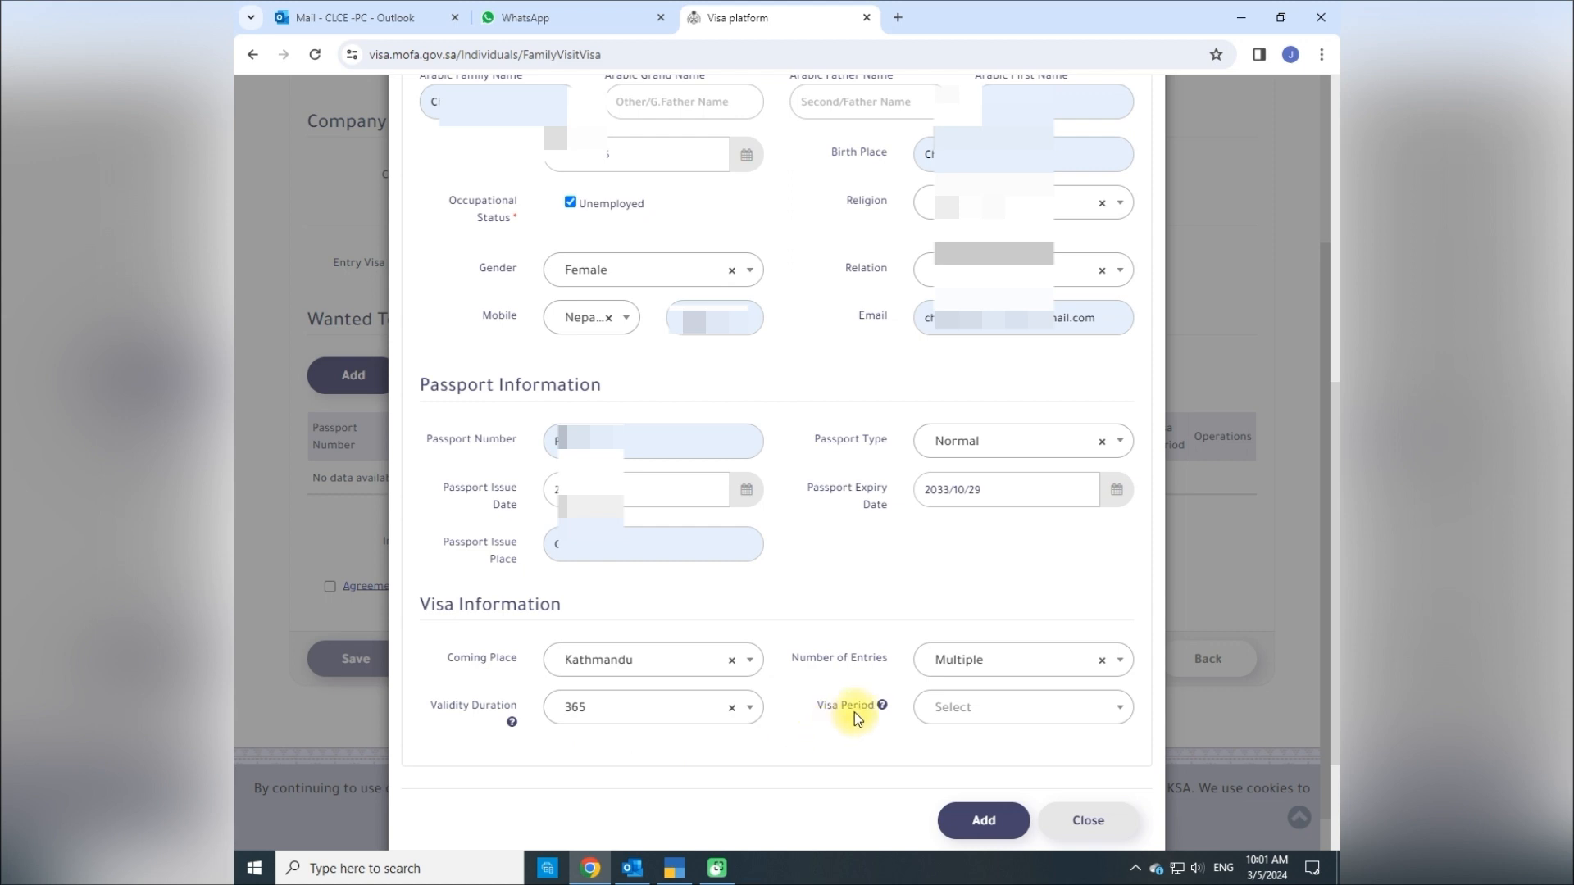
click(1028, 710)
click(965, 753)
click(981, 822)
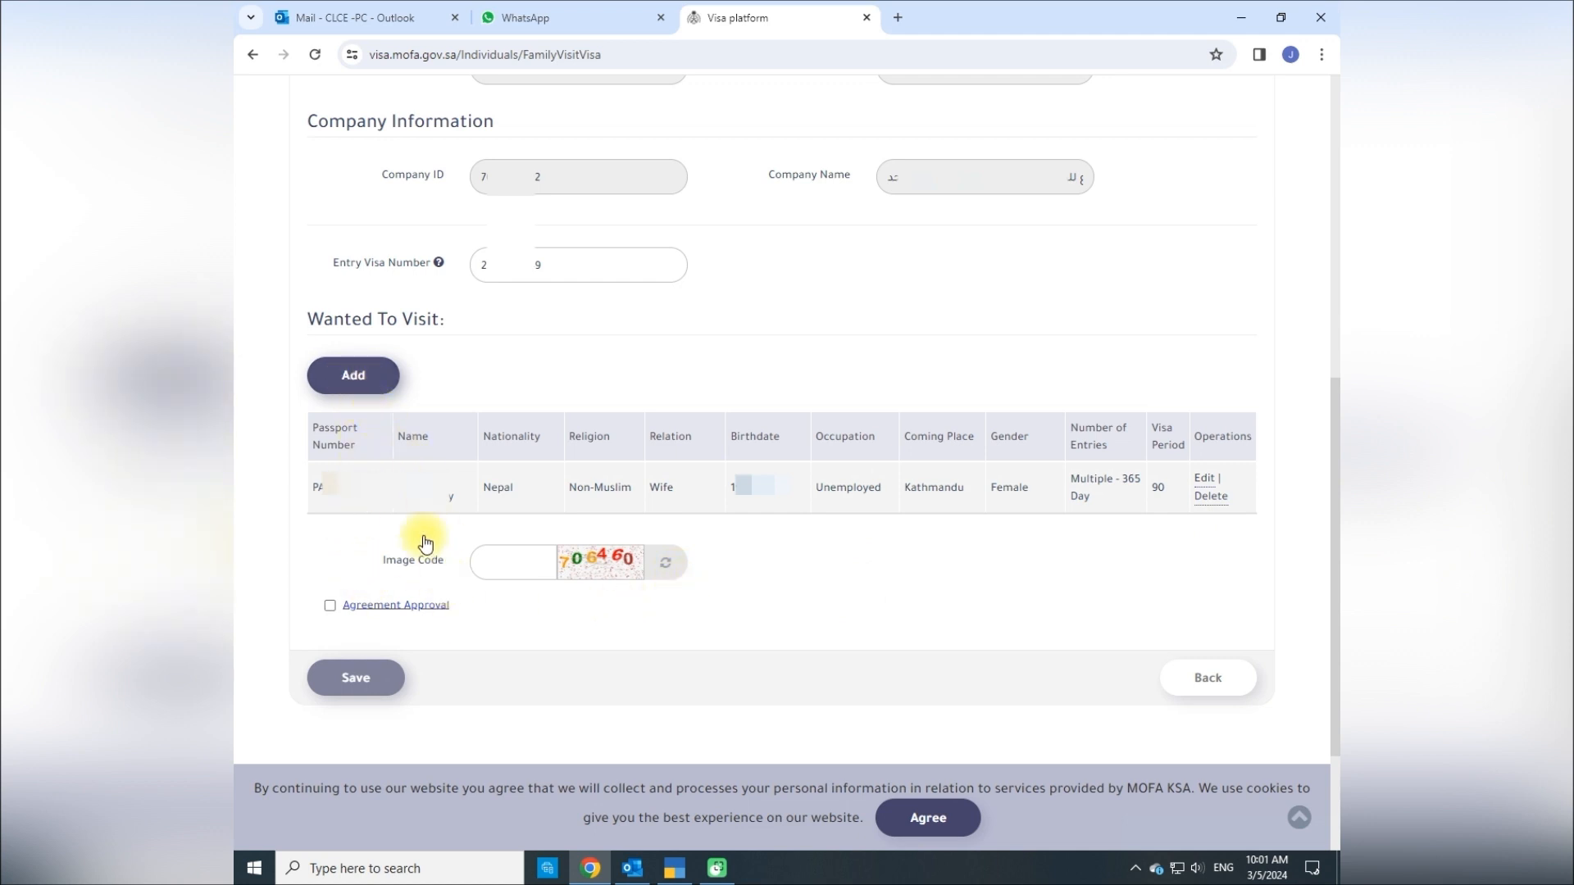
- Start an entry for a second visitor with Nepal as nationality and fill in the first and family names
click(367, 377)
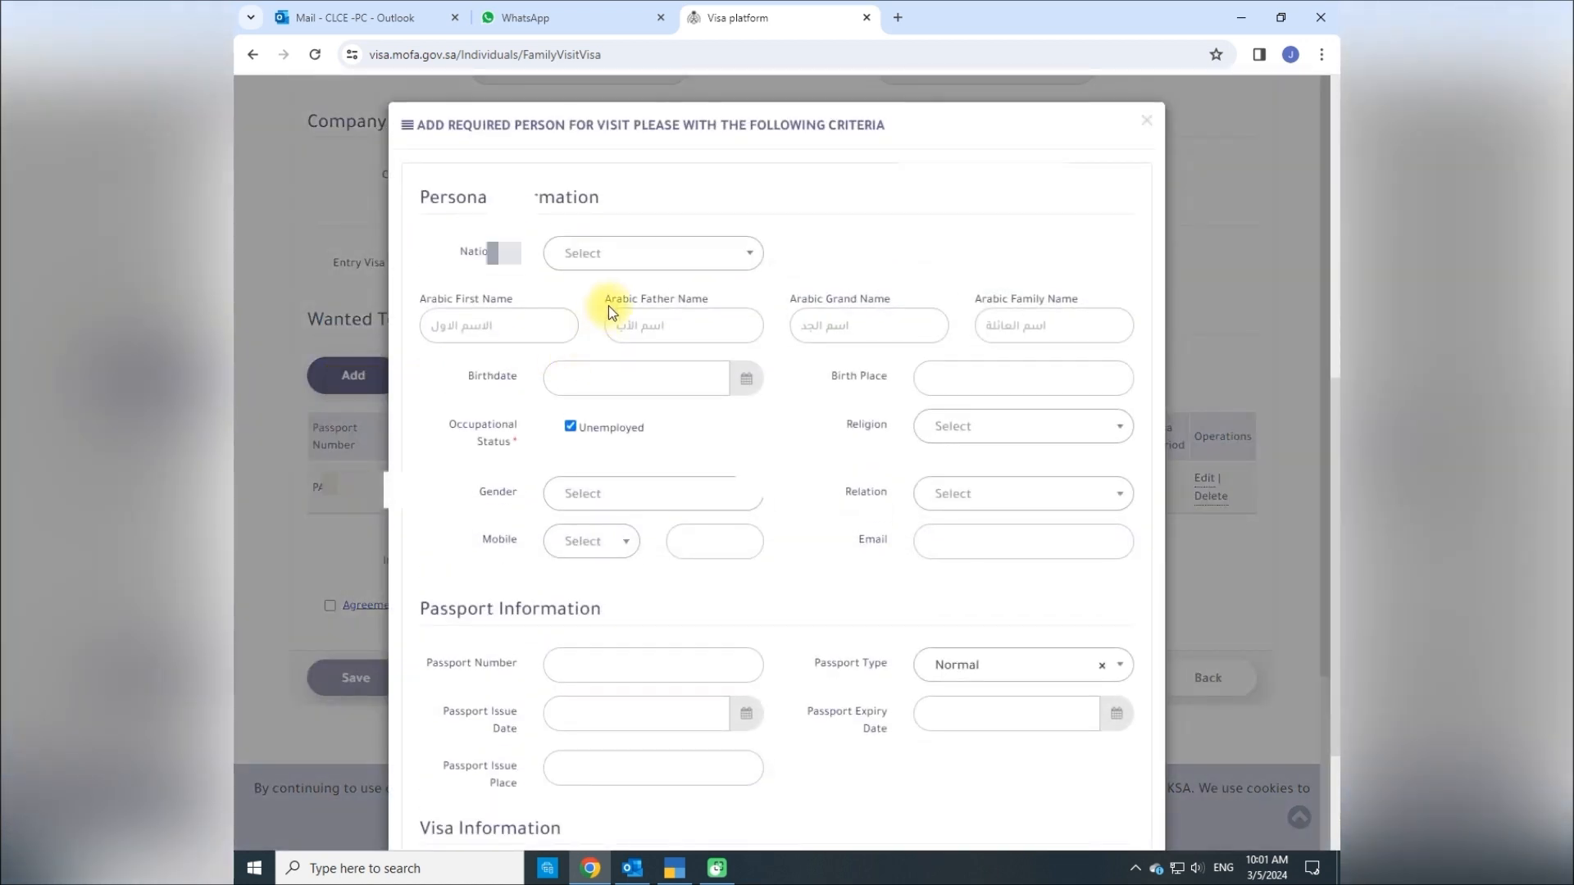
click(627, 261)
text(nep)
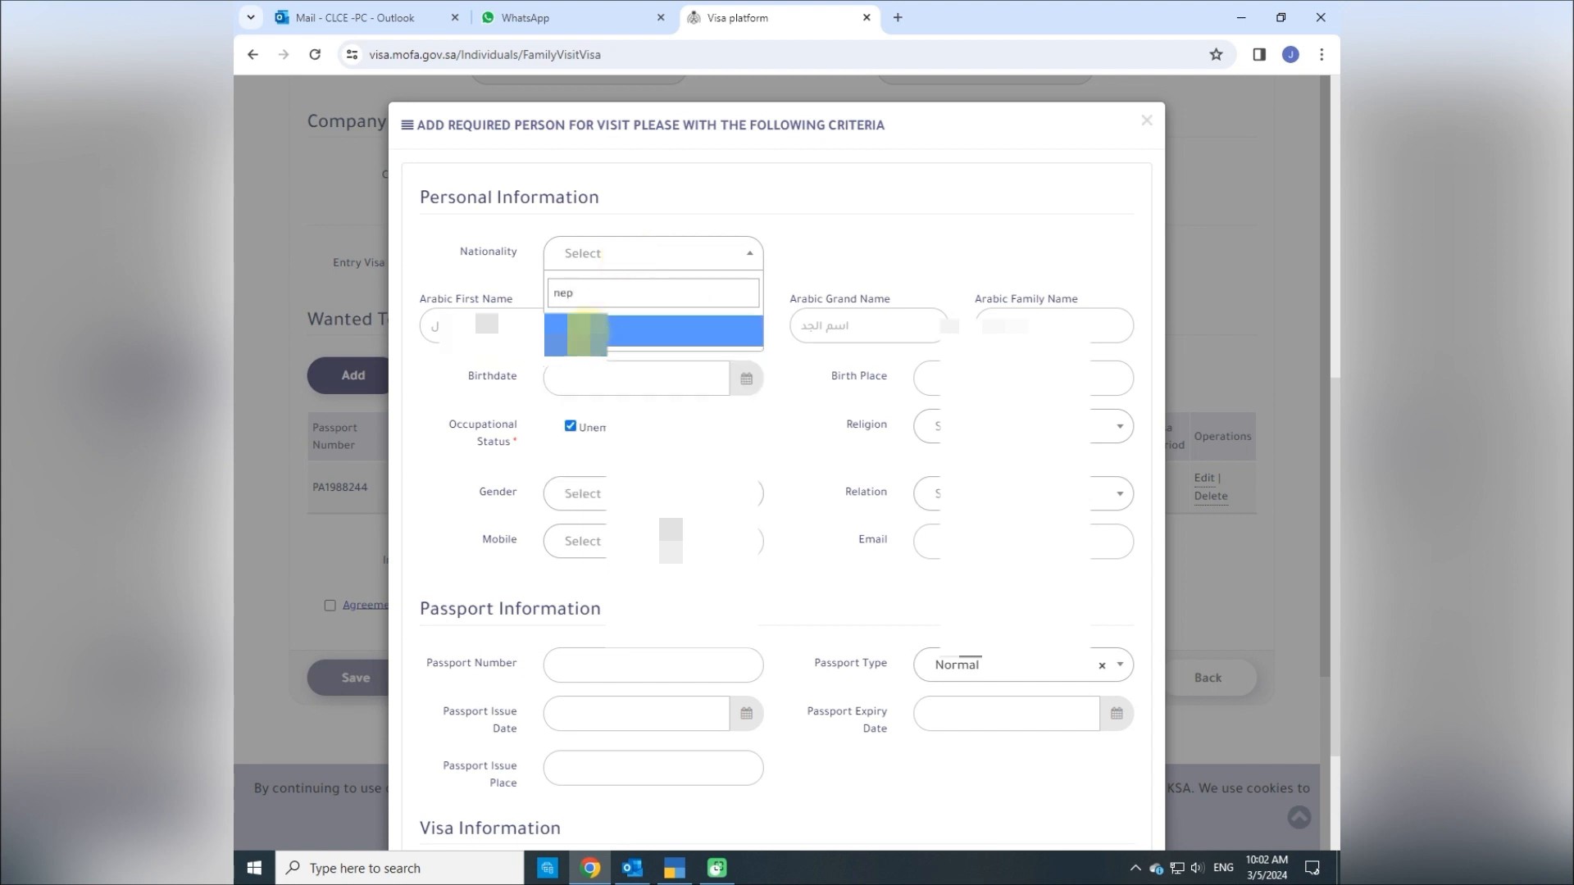
click(615, 332)
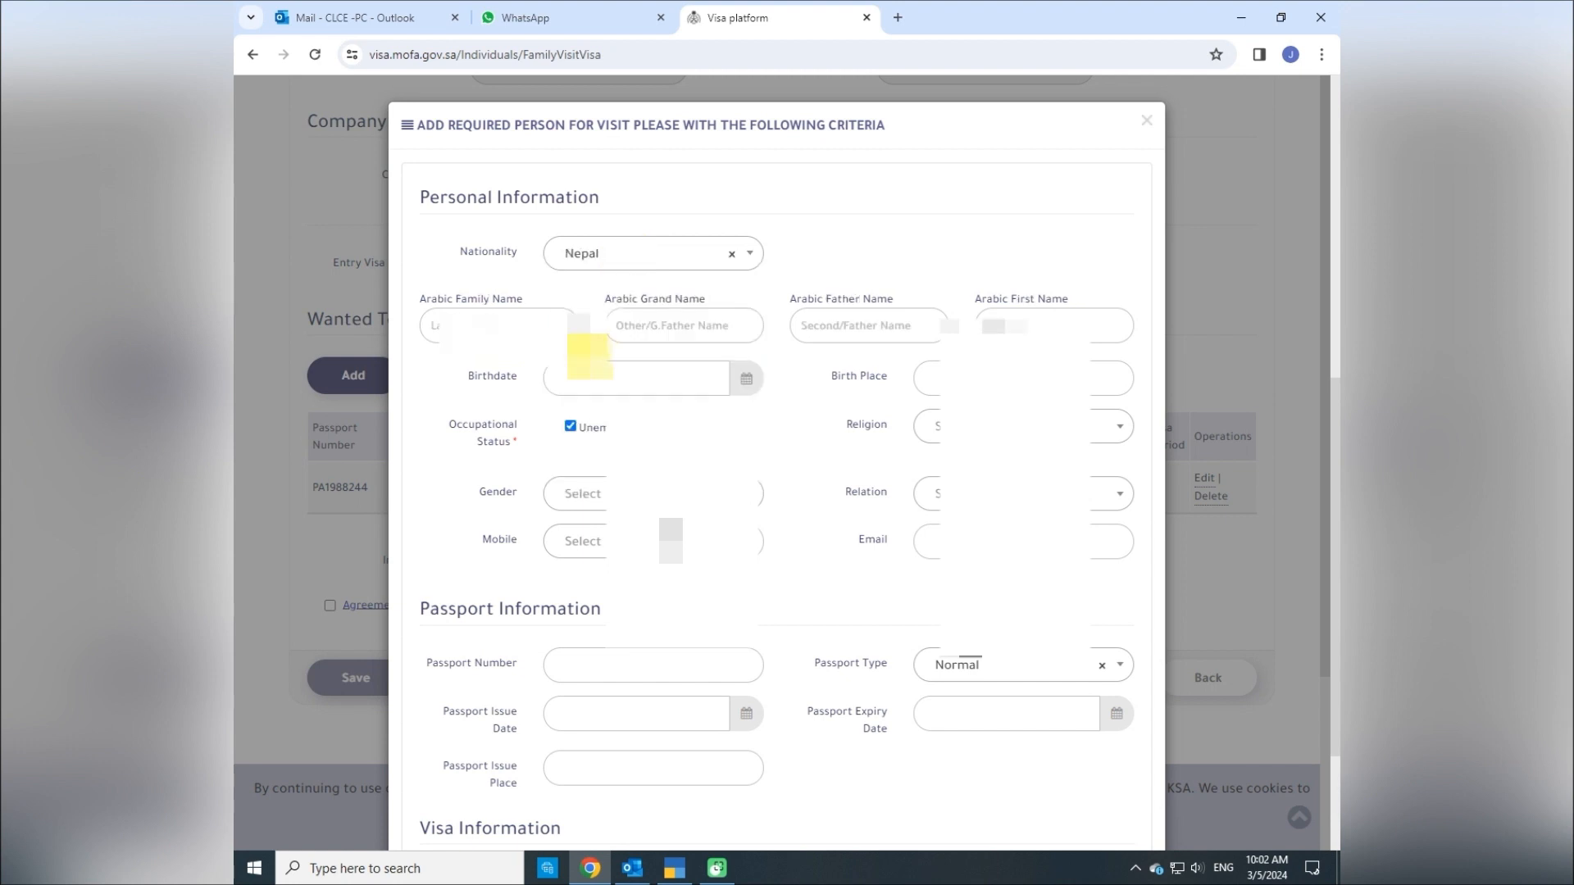
click(1057, 317)
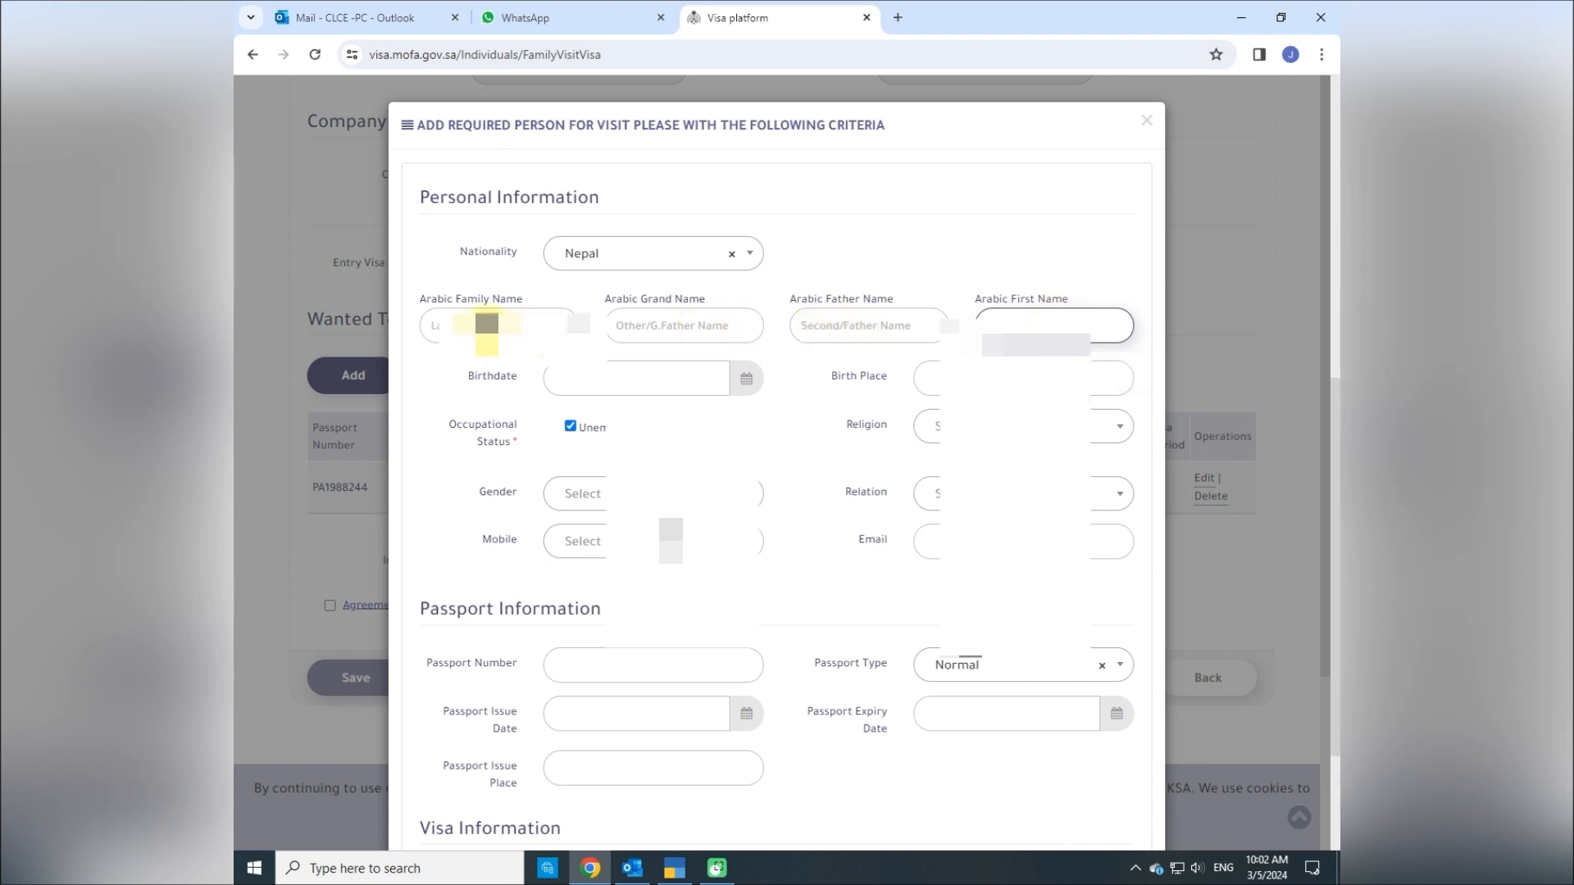
click(487, 326)
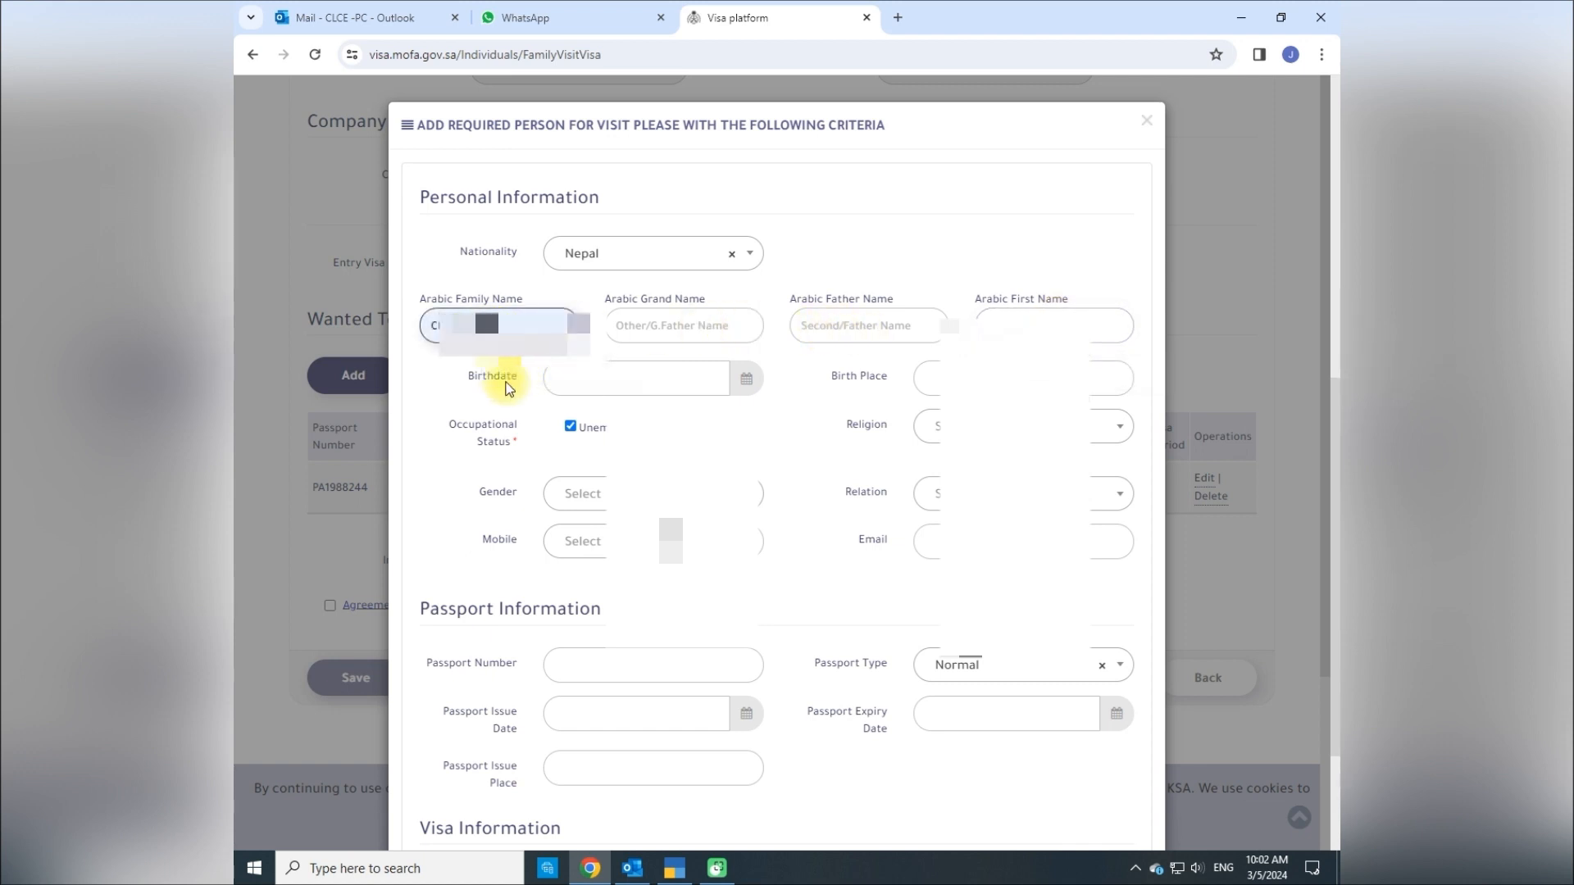
- Set the second visitor's date of birth in the calendar and fill in the birth place
click(601, 384)
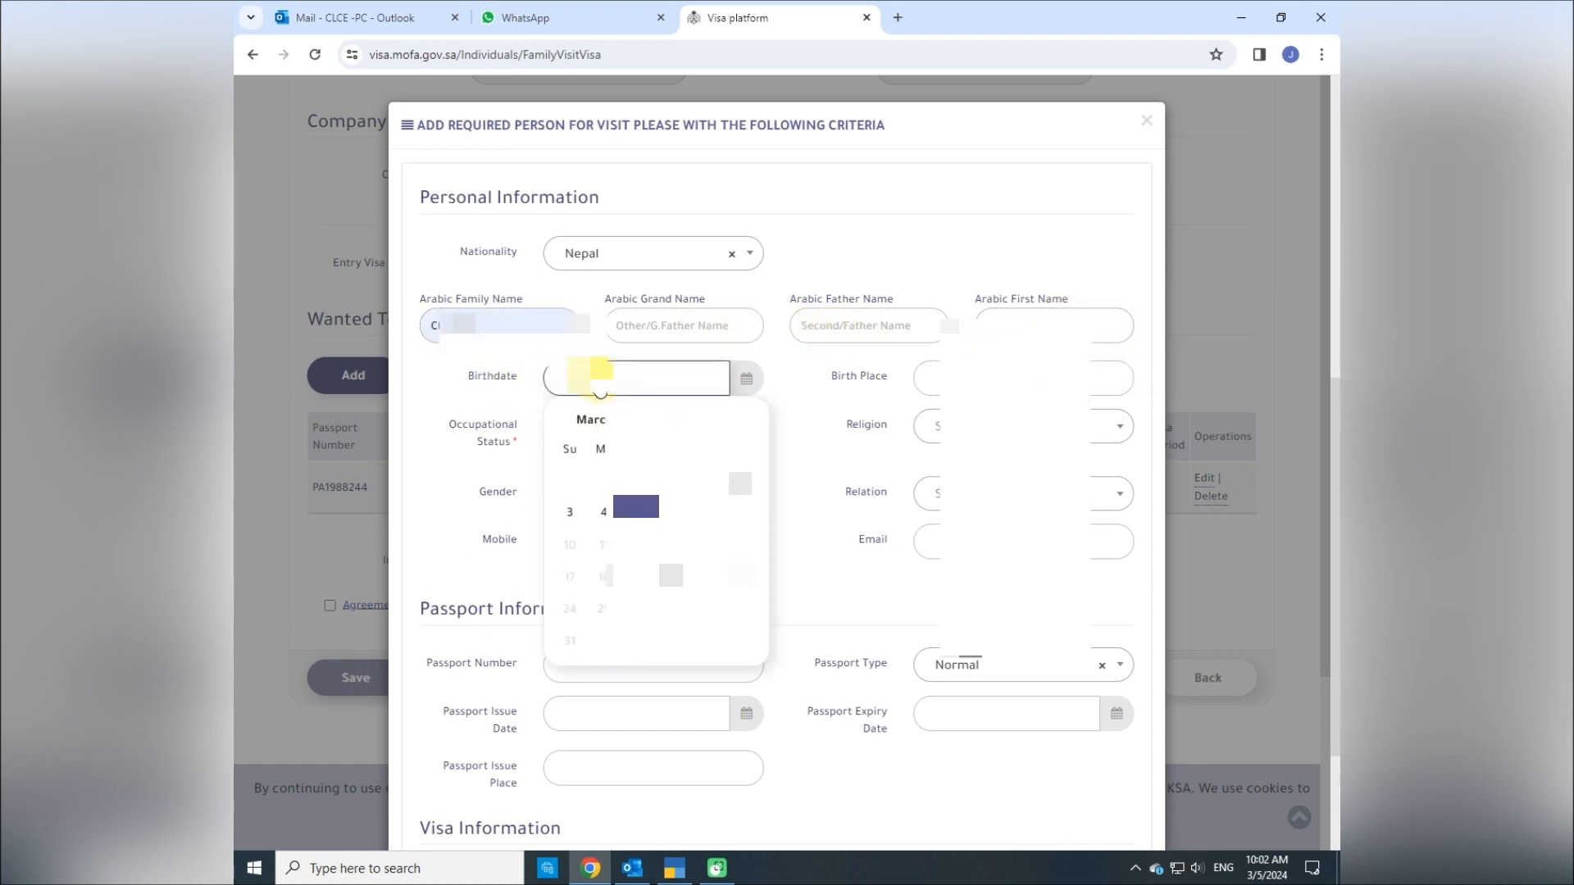
click(673, 420)
click(682, 551)
click(637, 422)
click(646, 590)
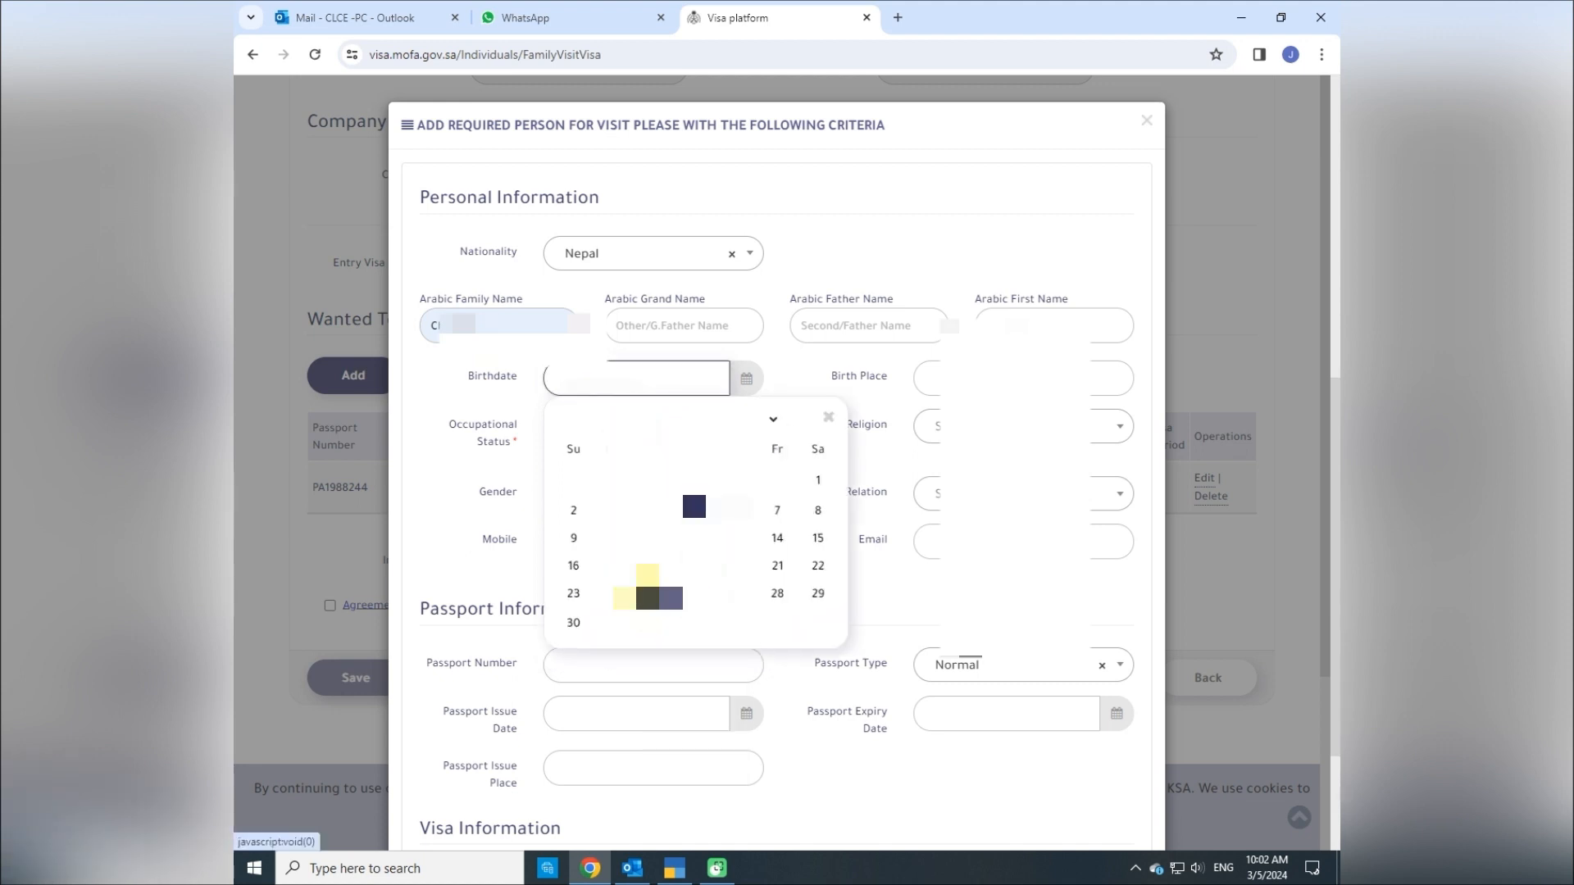
click(573, 557)
click(939, 377)
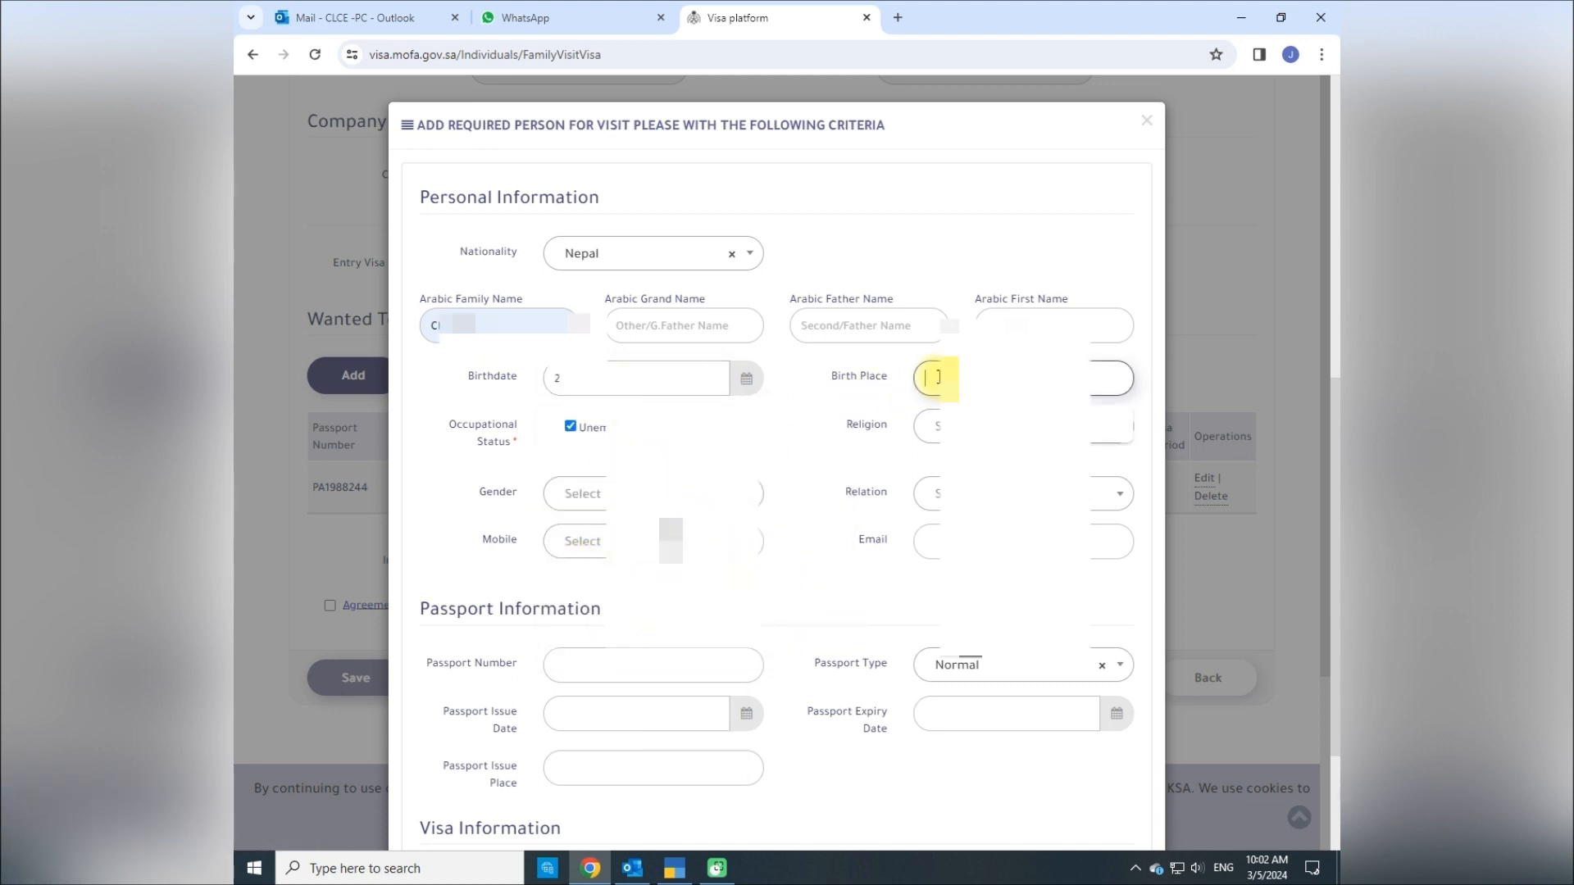
text(Chi)
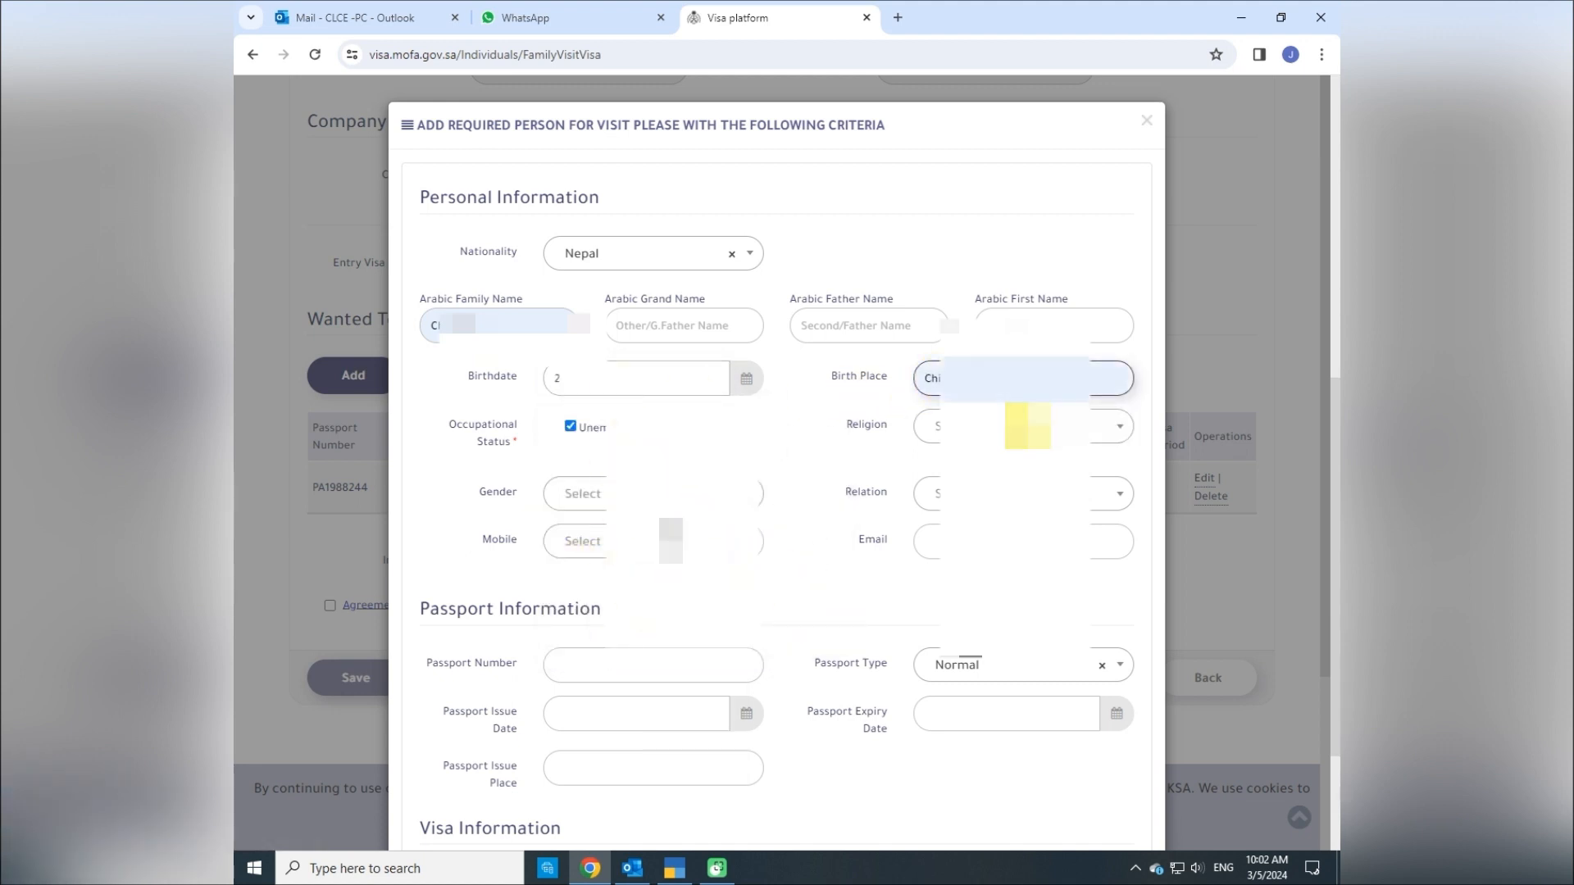
- Clear the Unemployed status for the second visitor and select the religion
click(571, 427)
click(968, 422)
click(967, 494)
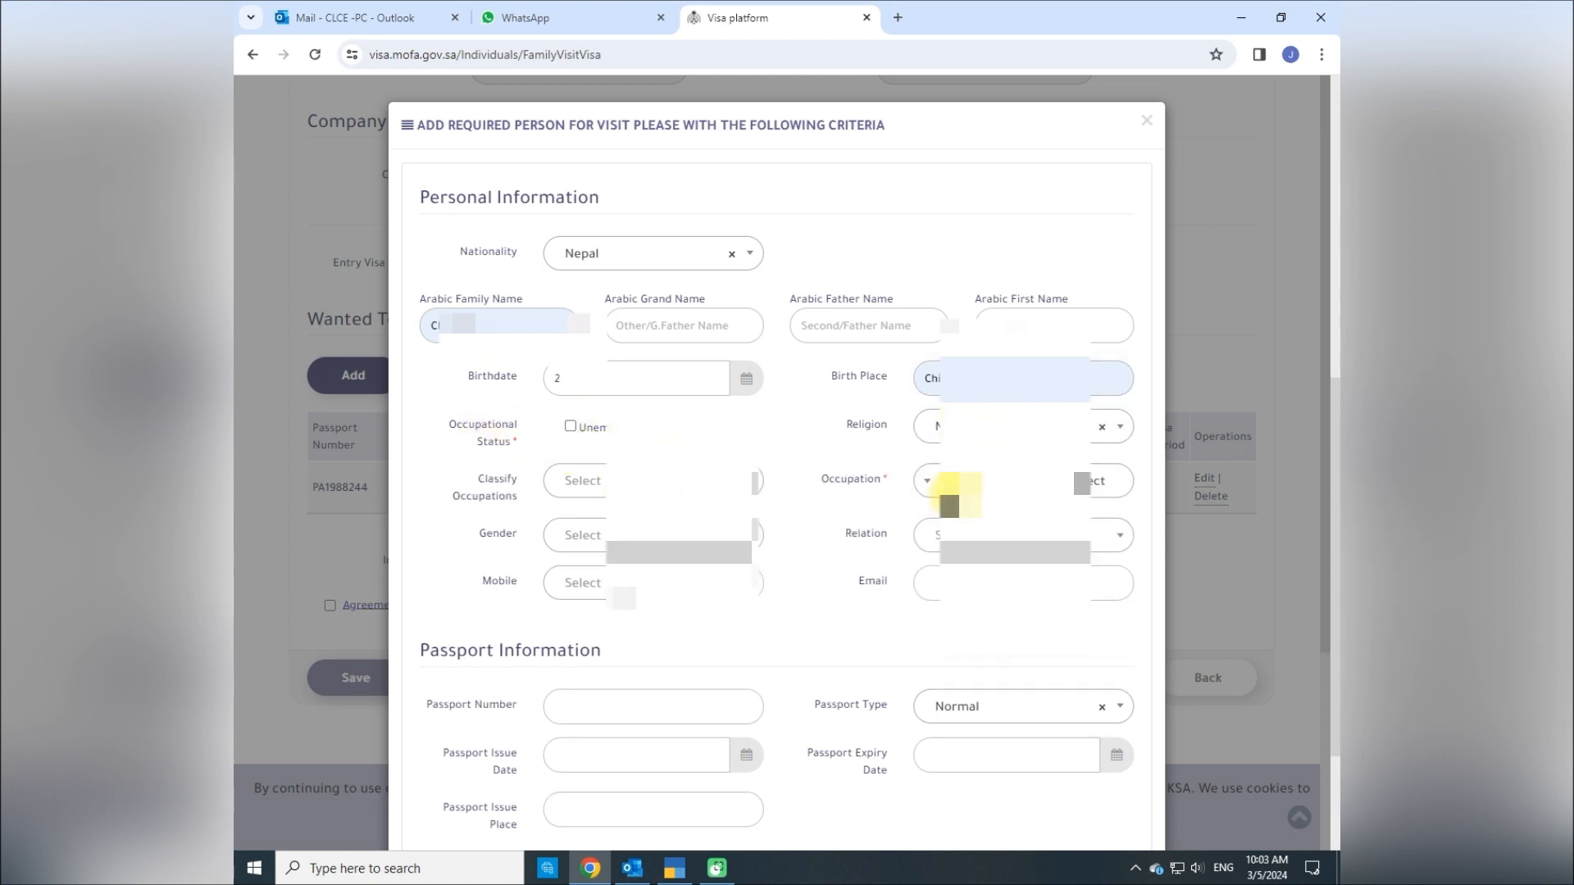
click(635, 480)
text(sti)
key(BackSpace)
key(BackSpace)
key(BackSpace)
click(440, 576)
- Search the second visitor's occupation options for "student"
click(948, 478)
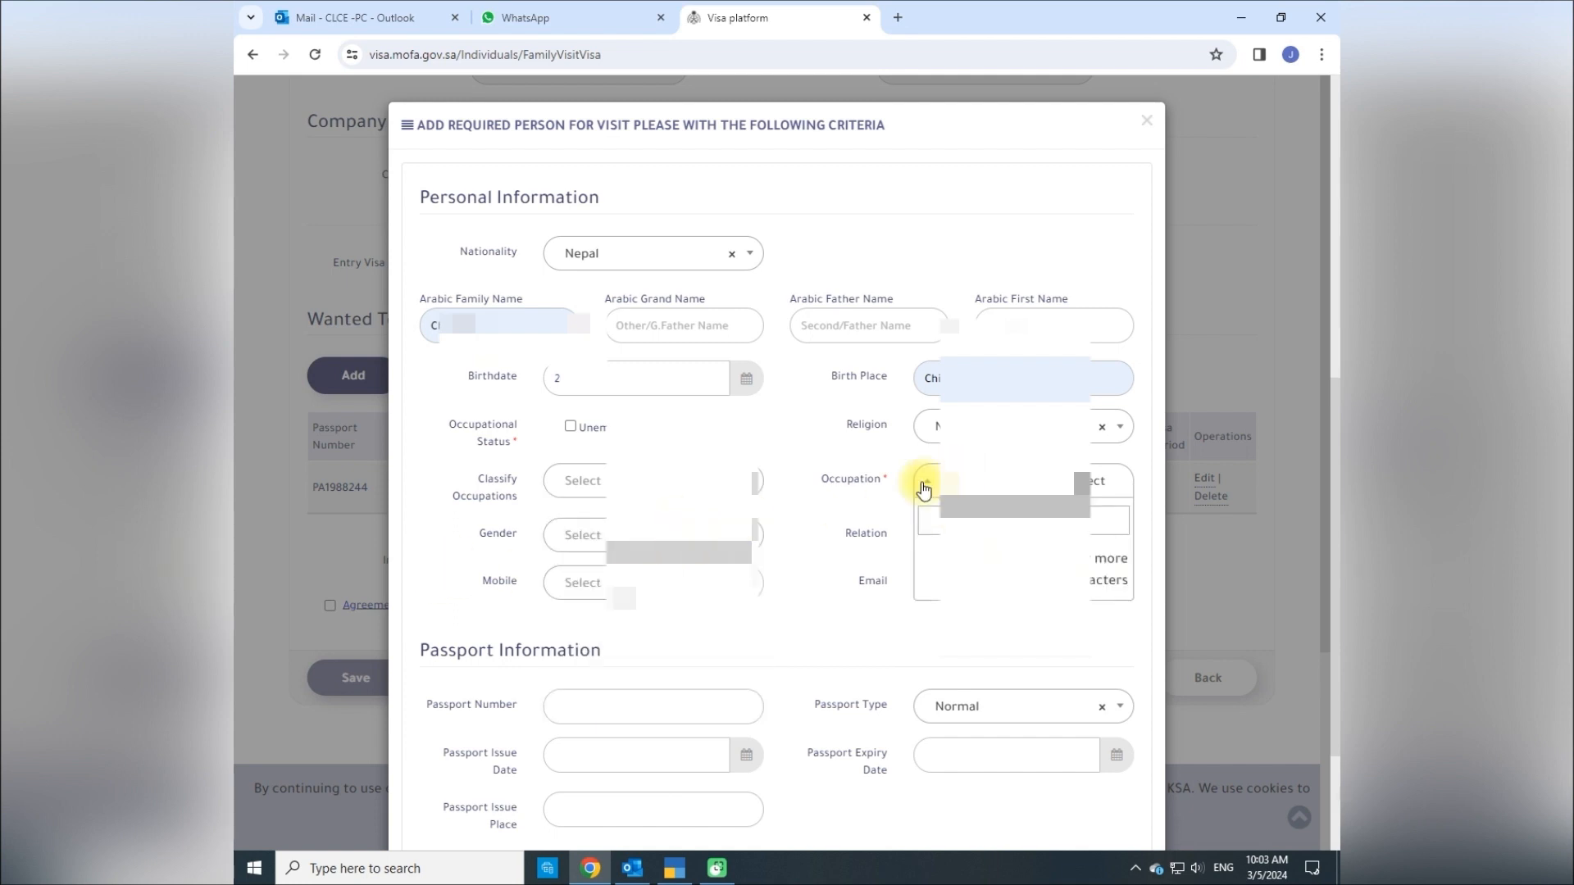
text(student)
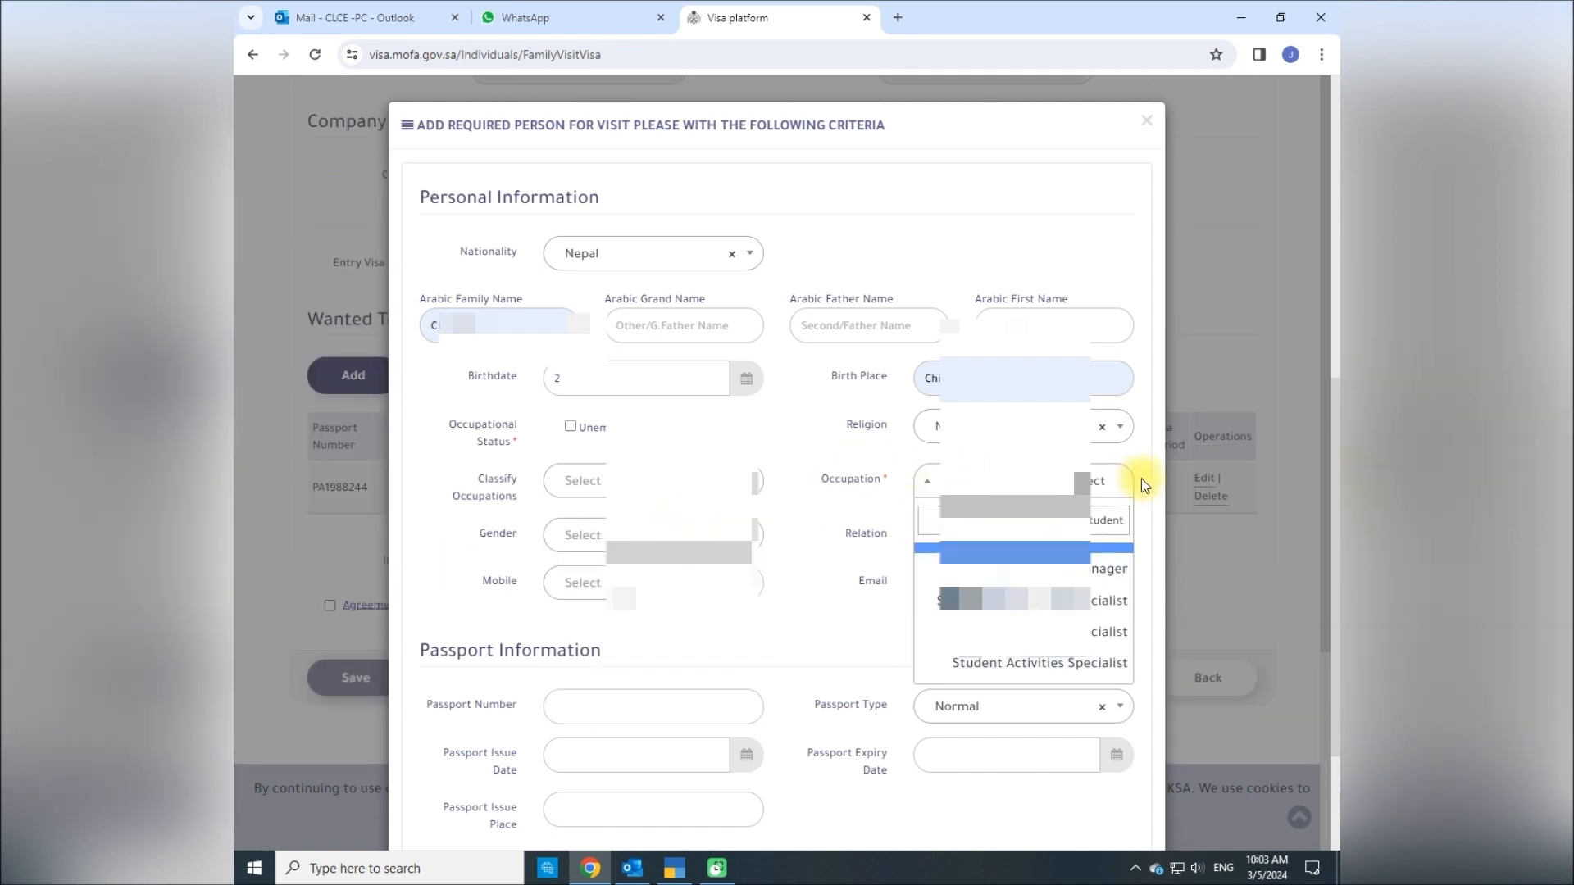
click(1032, 569)
- Set the second visitor's gender to Male and the relation to Son
click(652, 533)
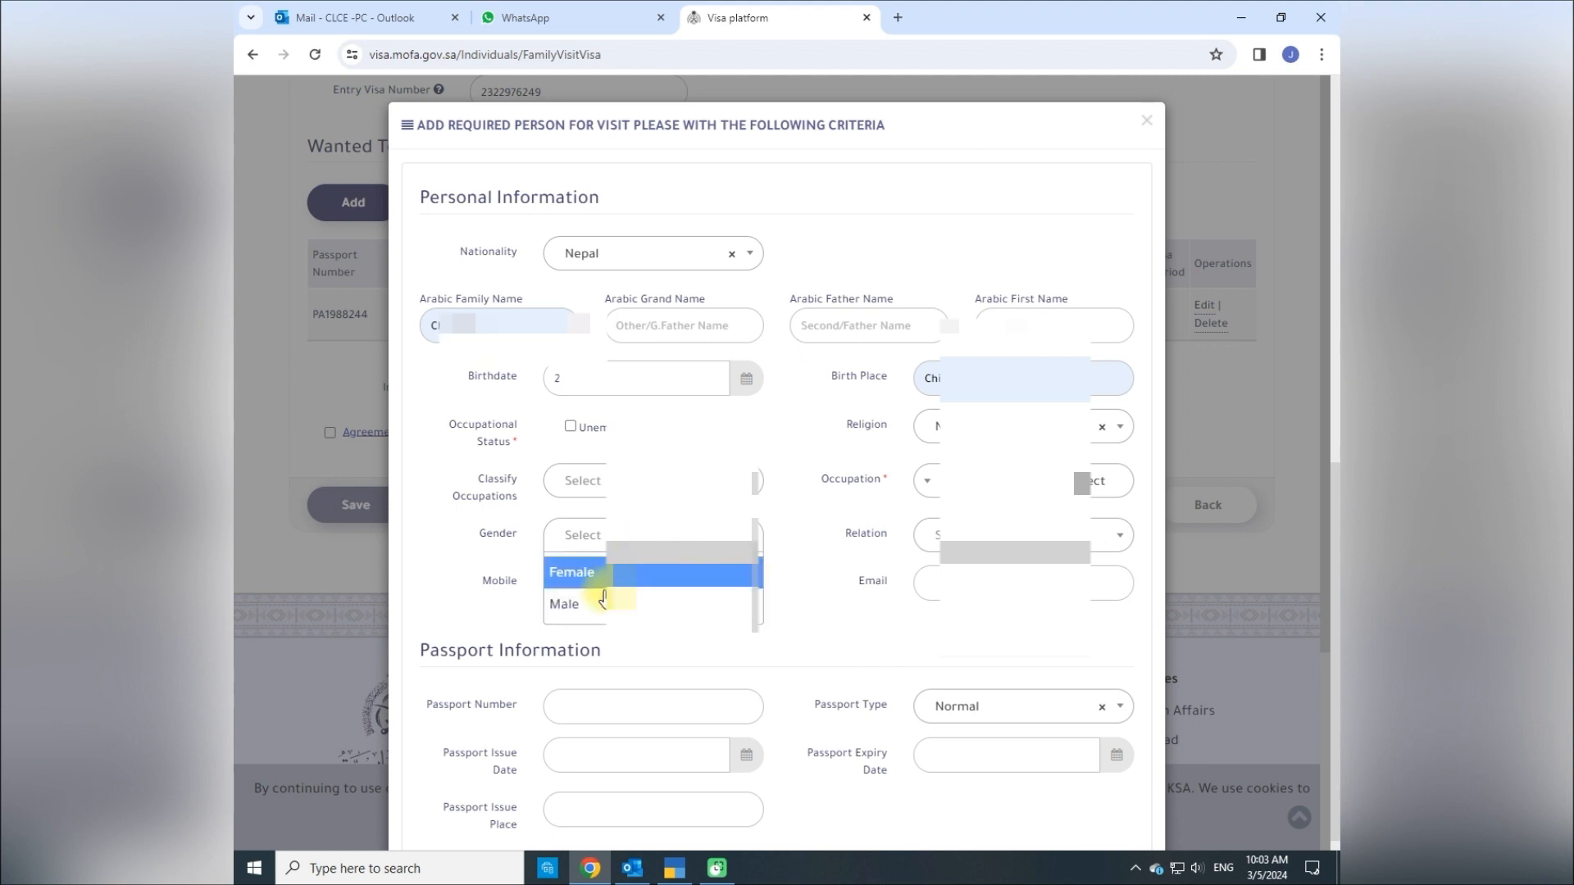
click(583, 608)
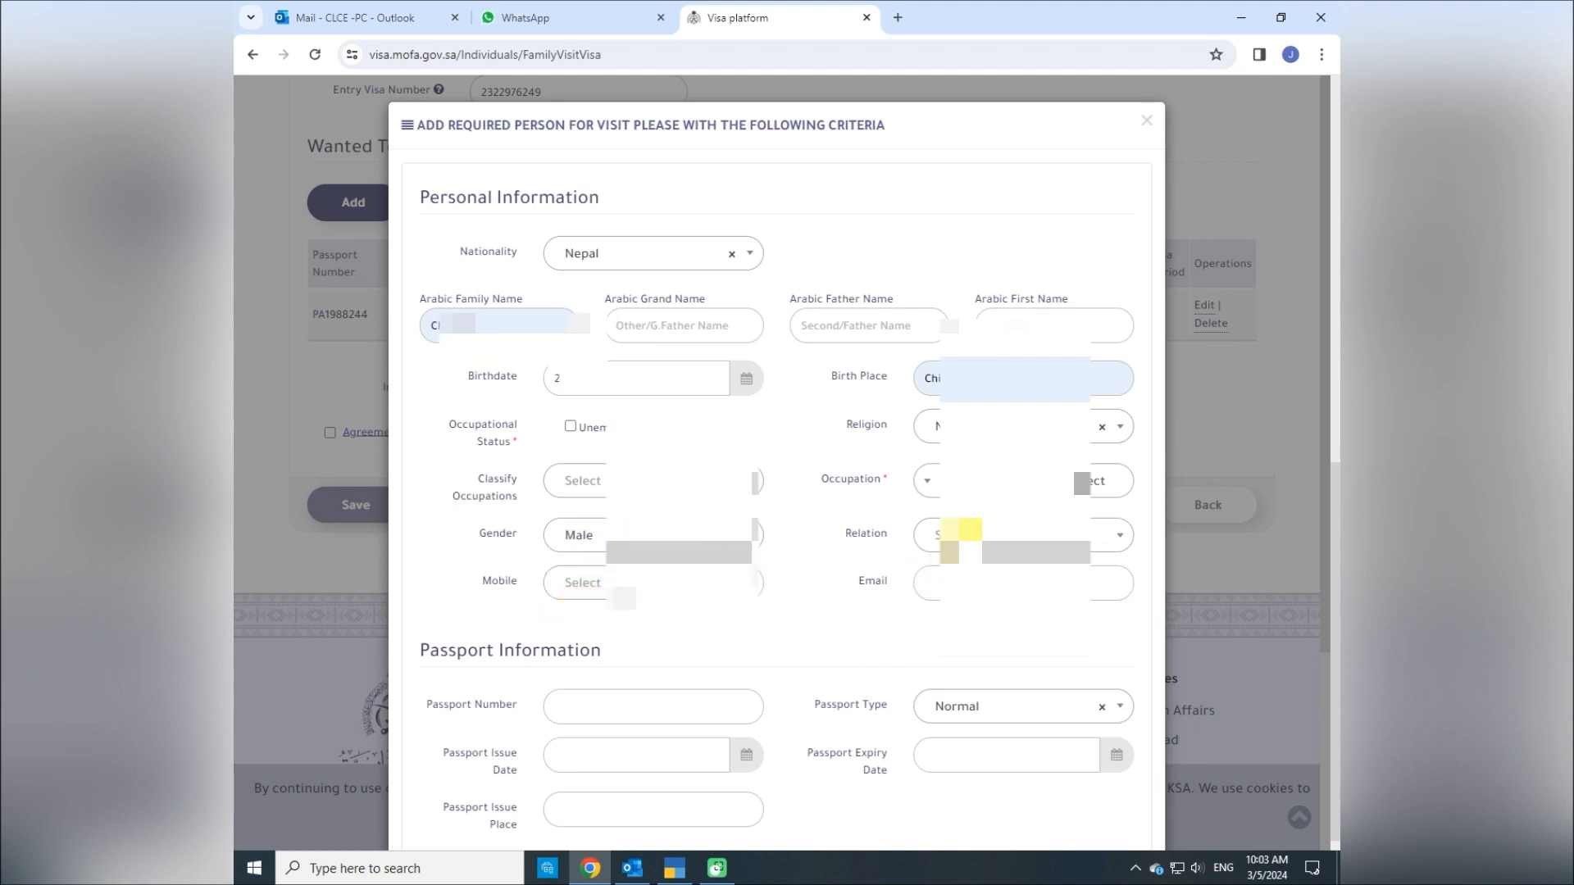
click(970, 533)
click(949, 645)
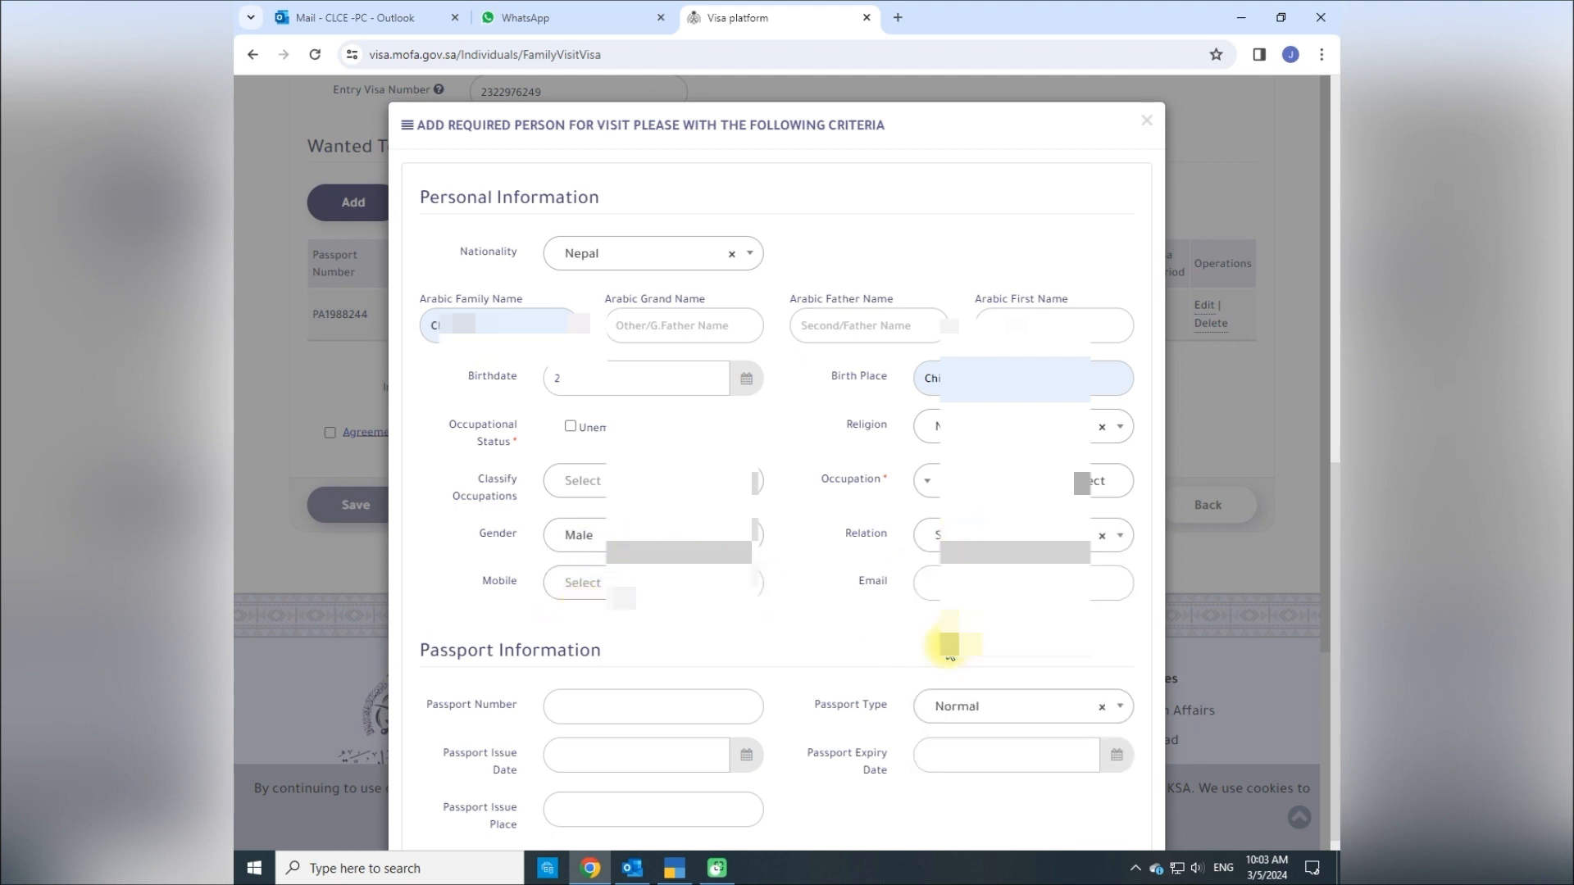
- Choose Nepal as the second visitor's mobile country code and fill in the mobile number and e-mail address
click(604, 590)
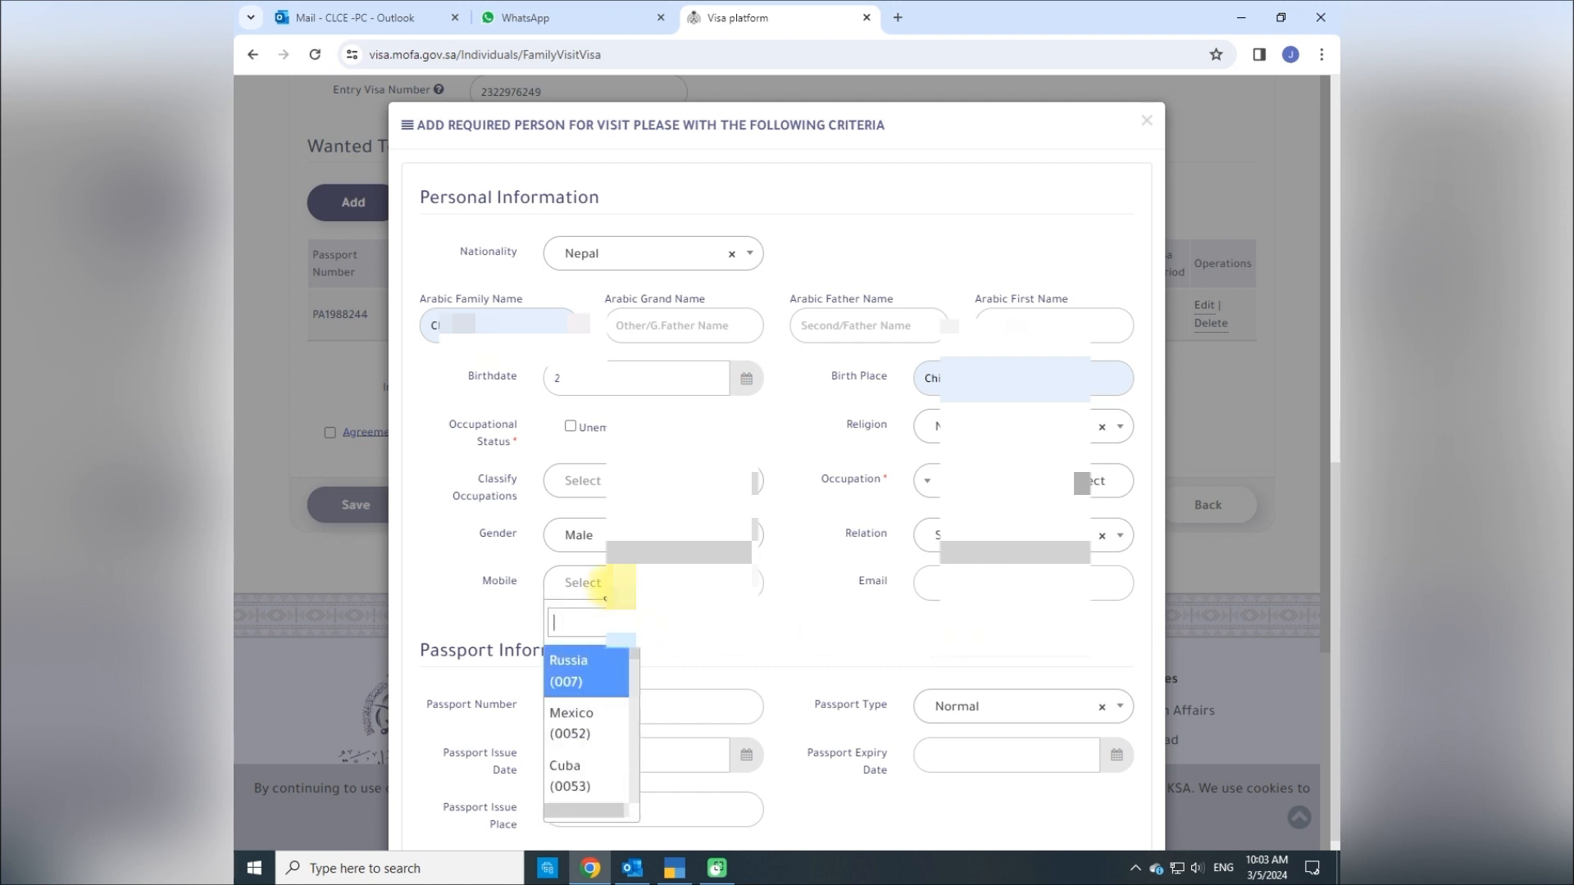
text(n)
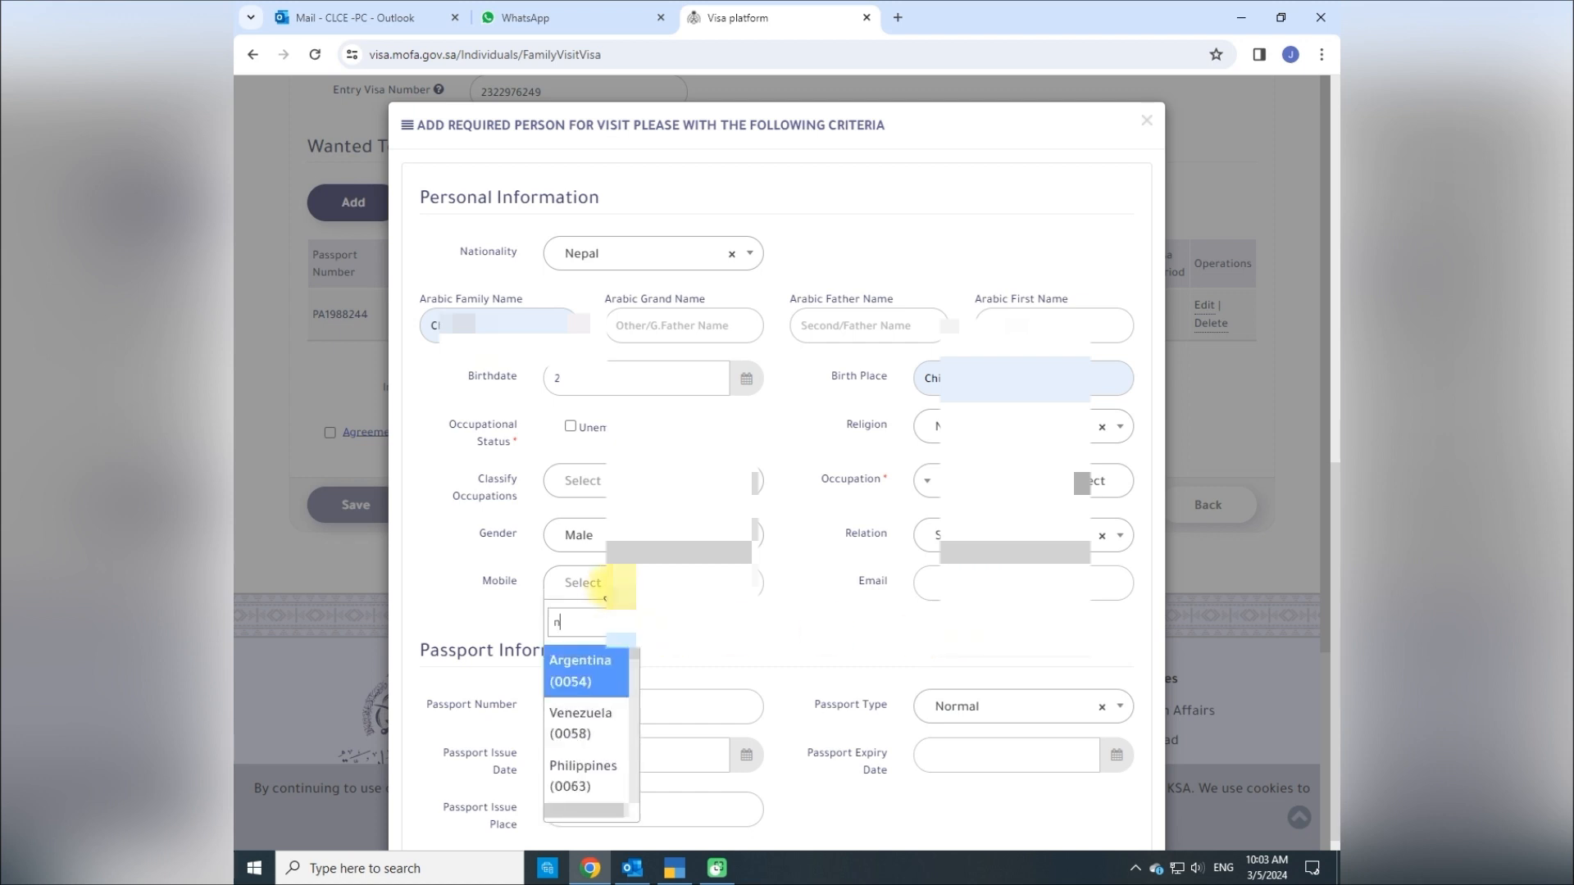
text(ep)
click(574, 674)
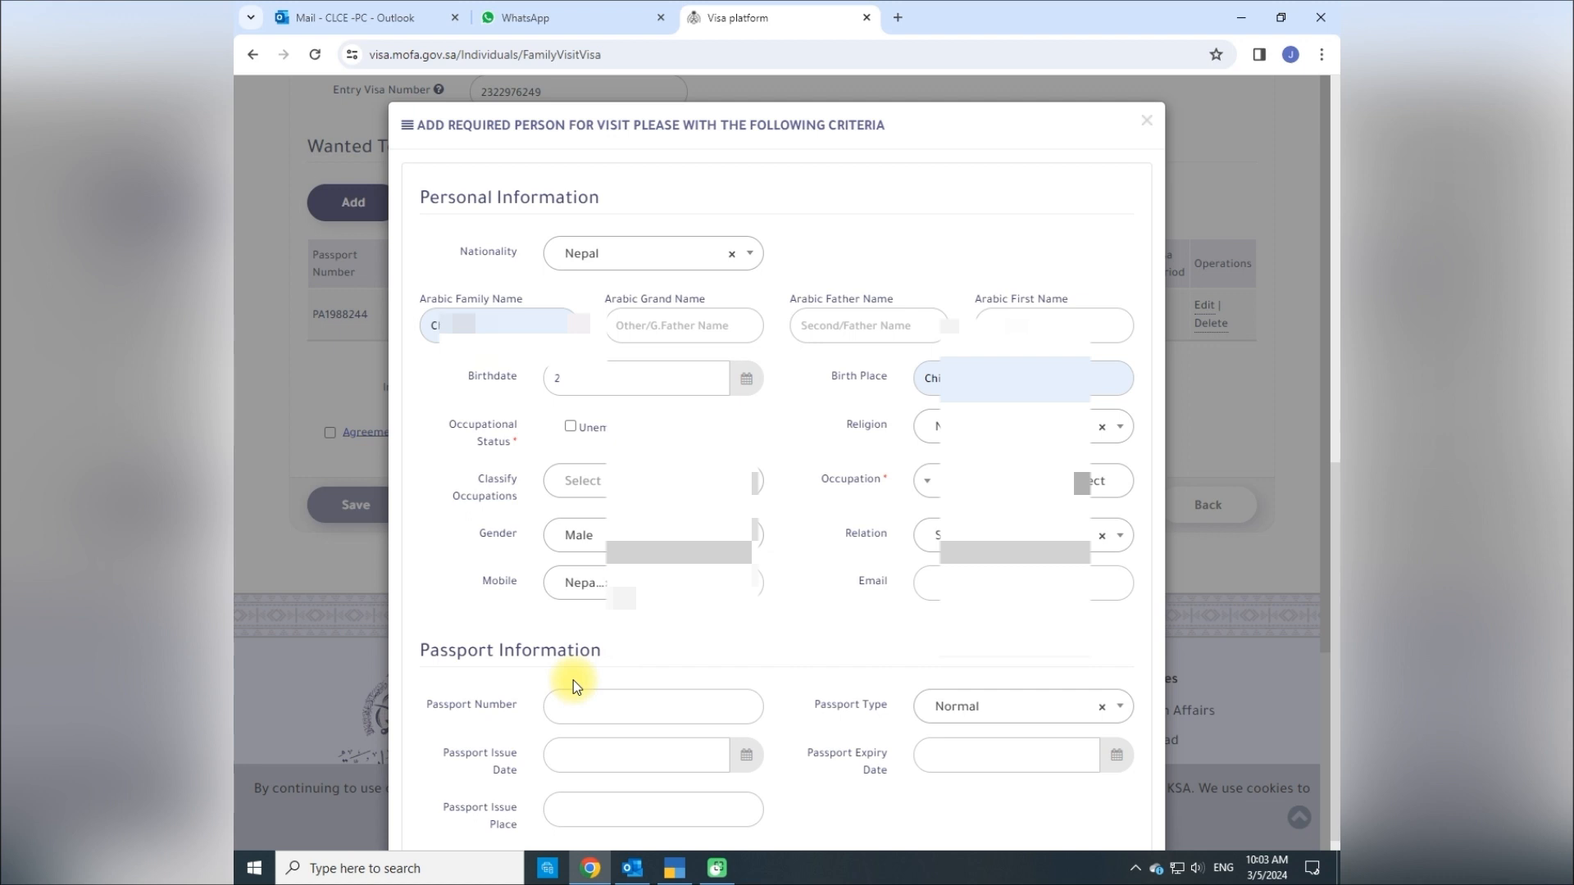
click(718, 584)
text(9)
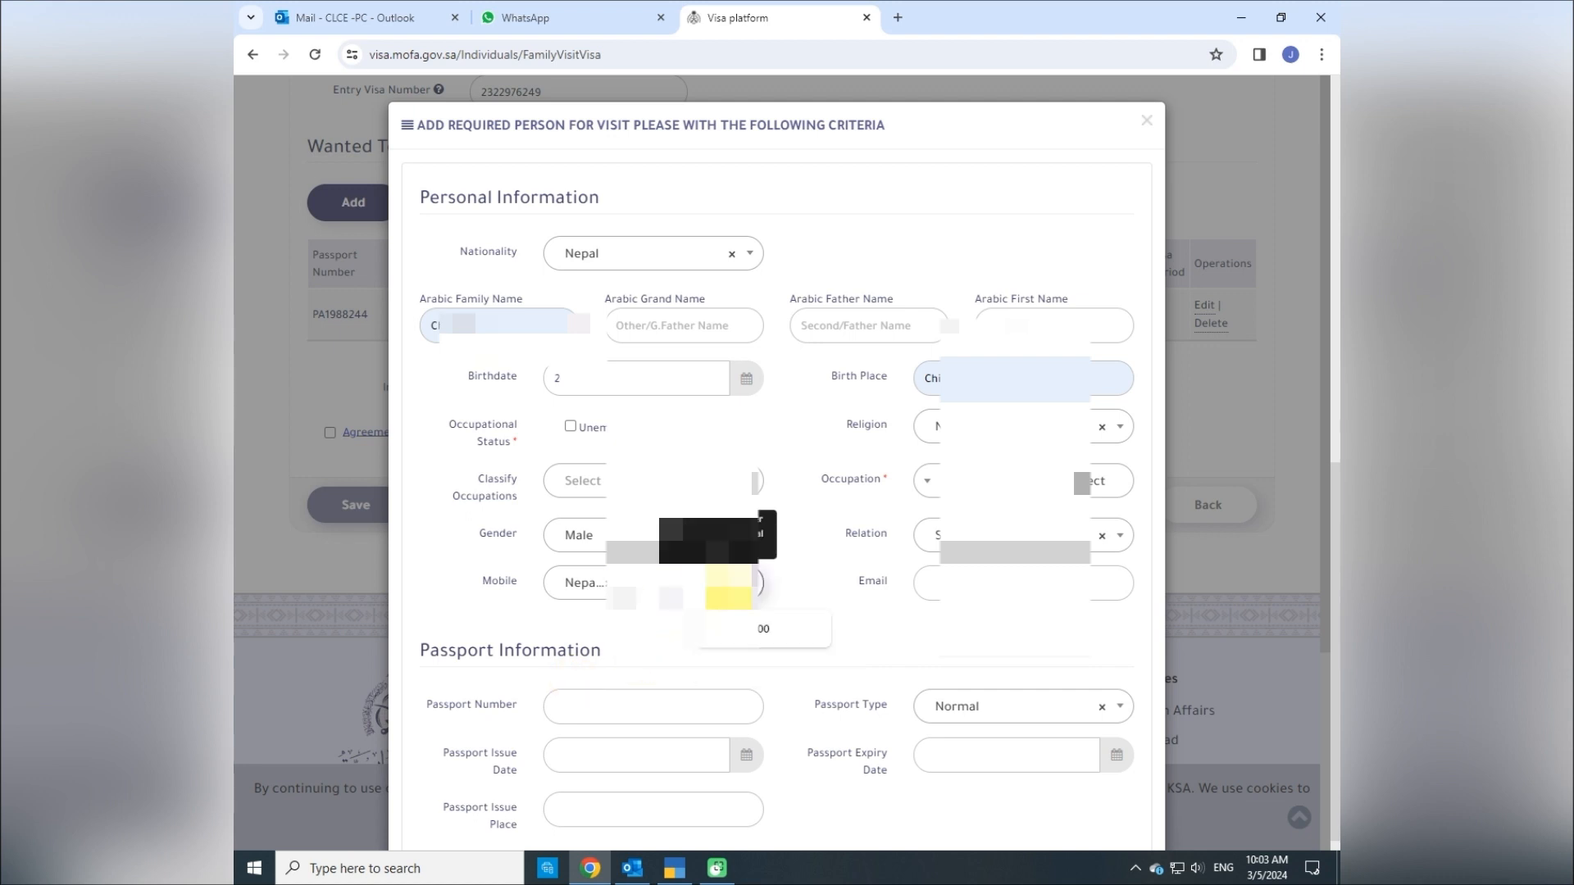
click(758, 629)
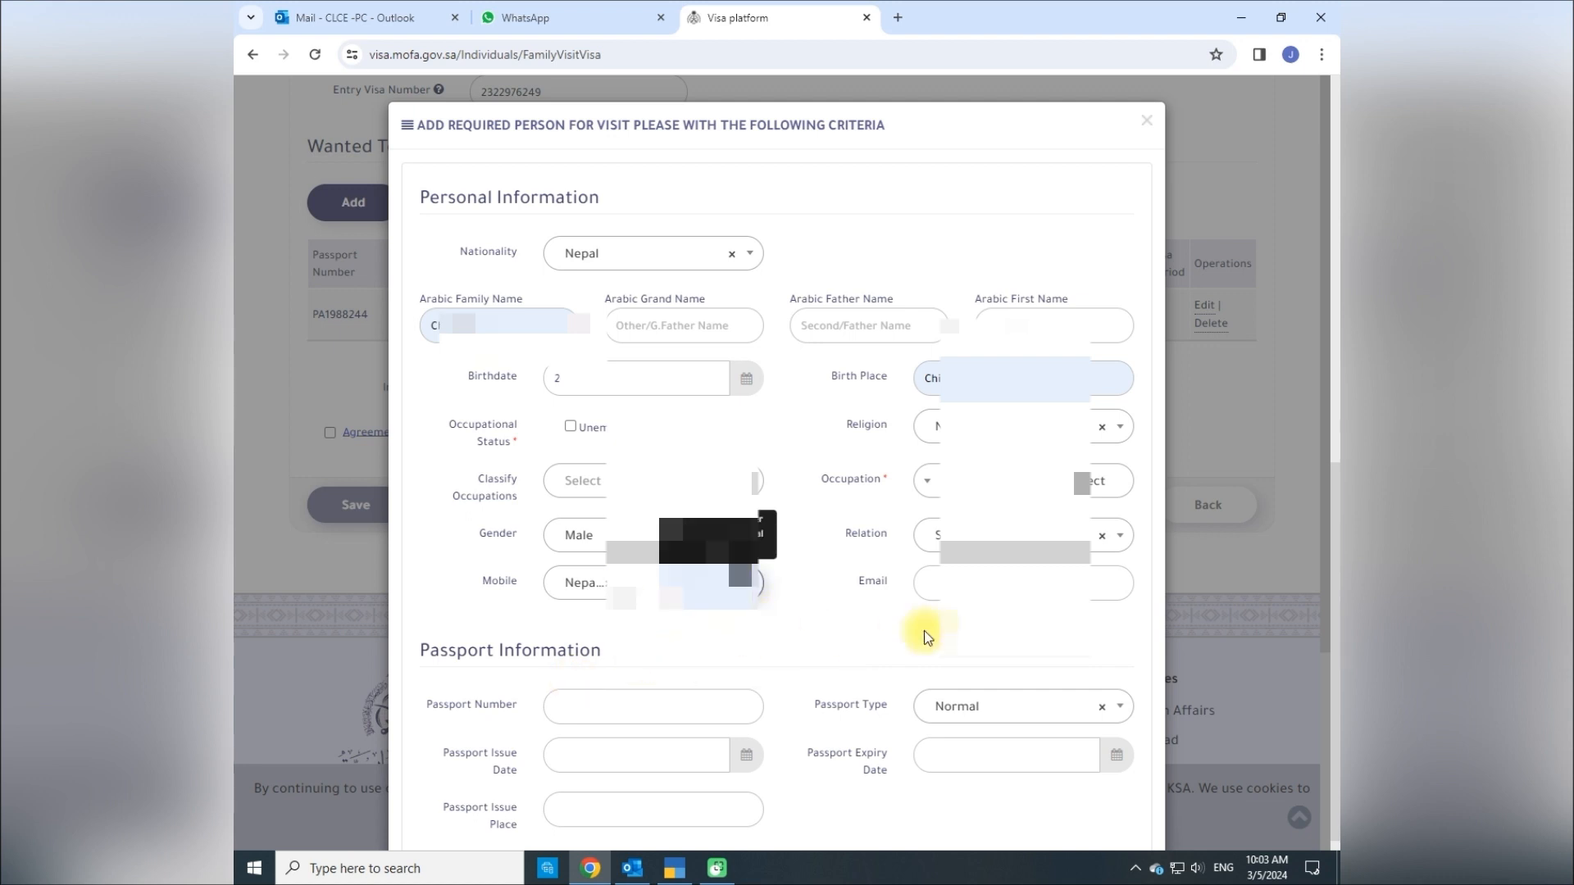
click(960, 584)
click(1041, 627)
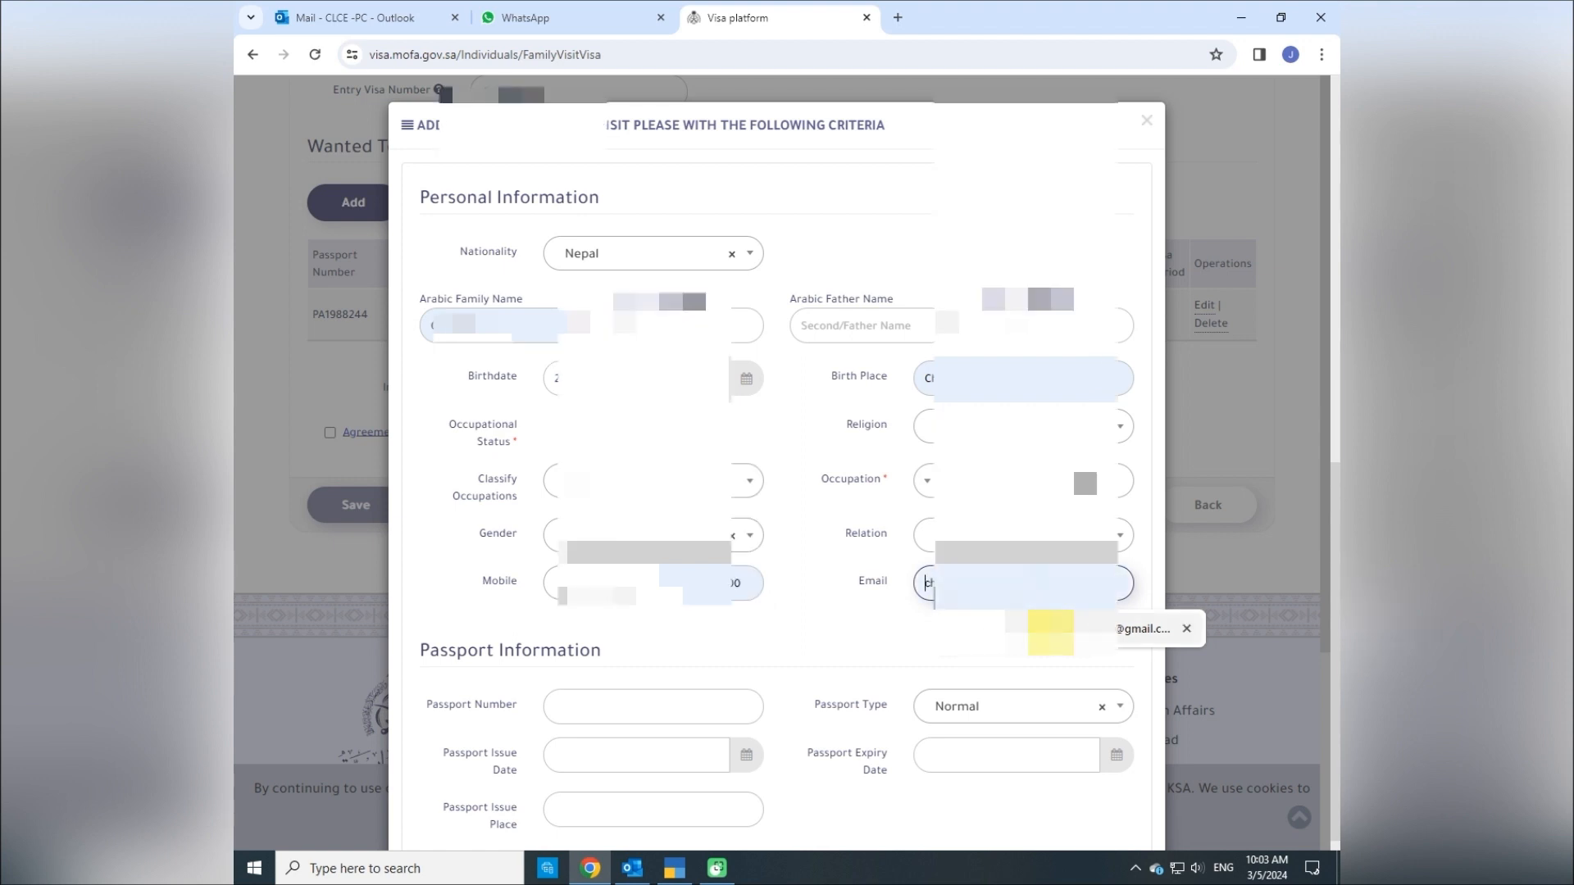
- Fill in the second visitor's passport number and choose Normal as the passport type
scroll(702, 569, down, 2)
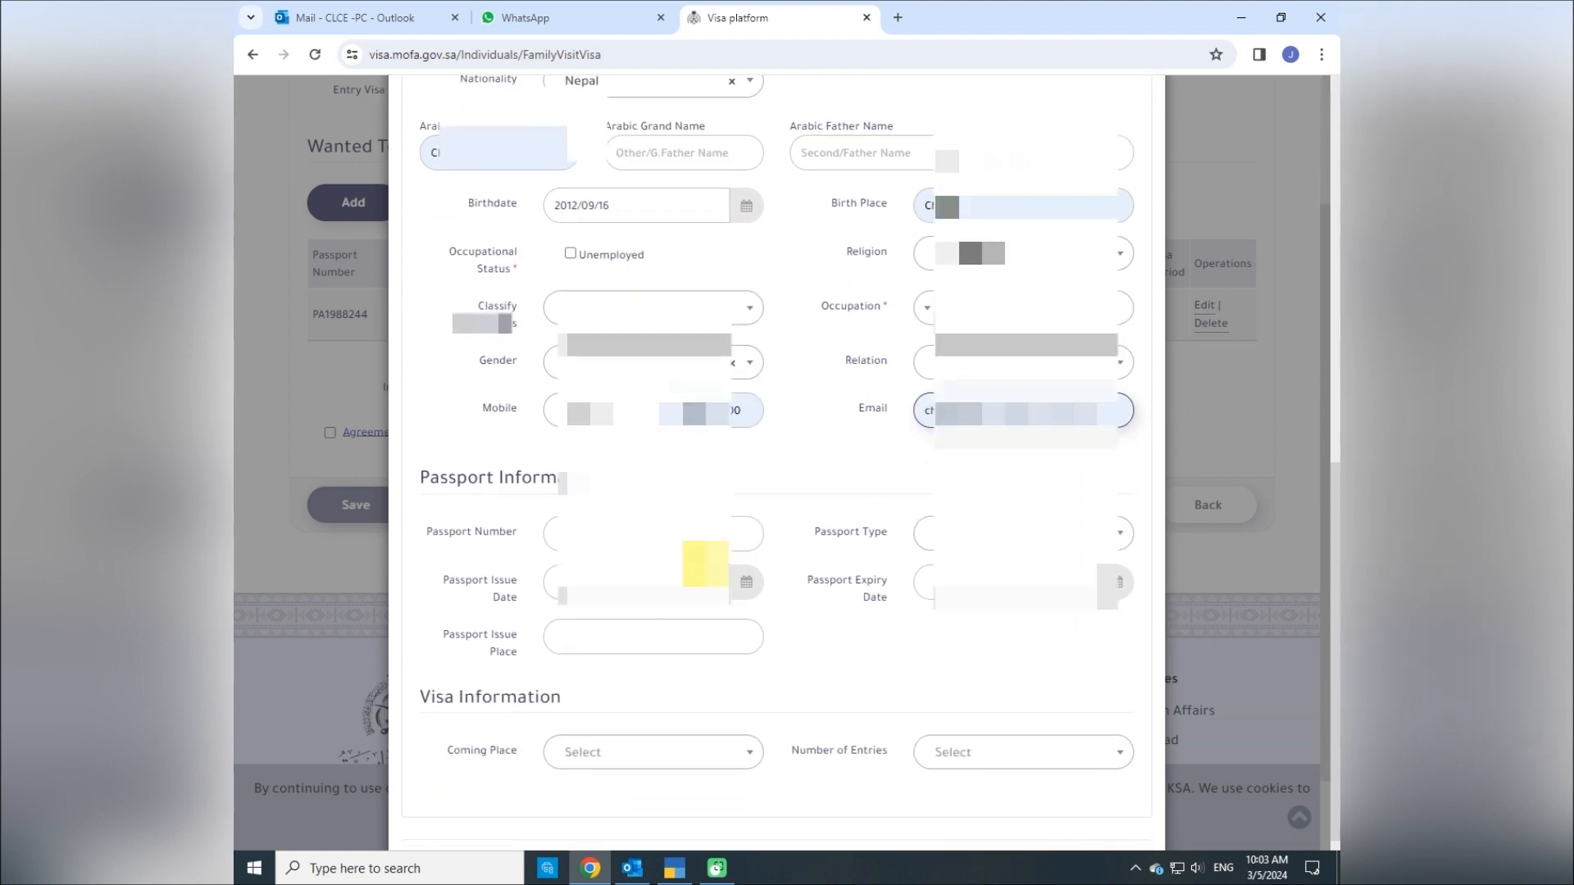
scroll(731, 568, down, 1)
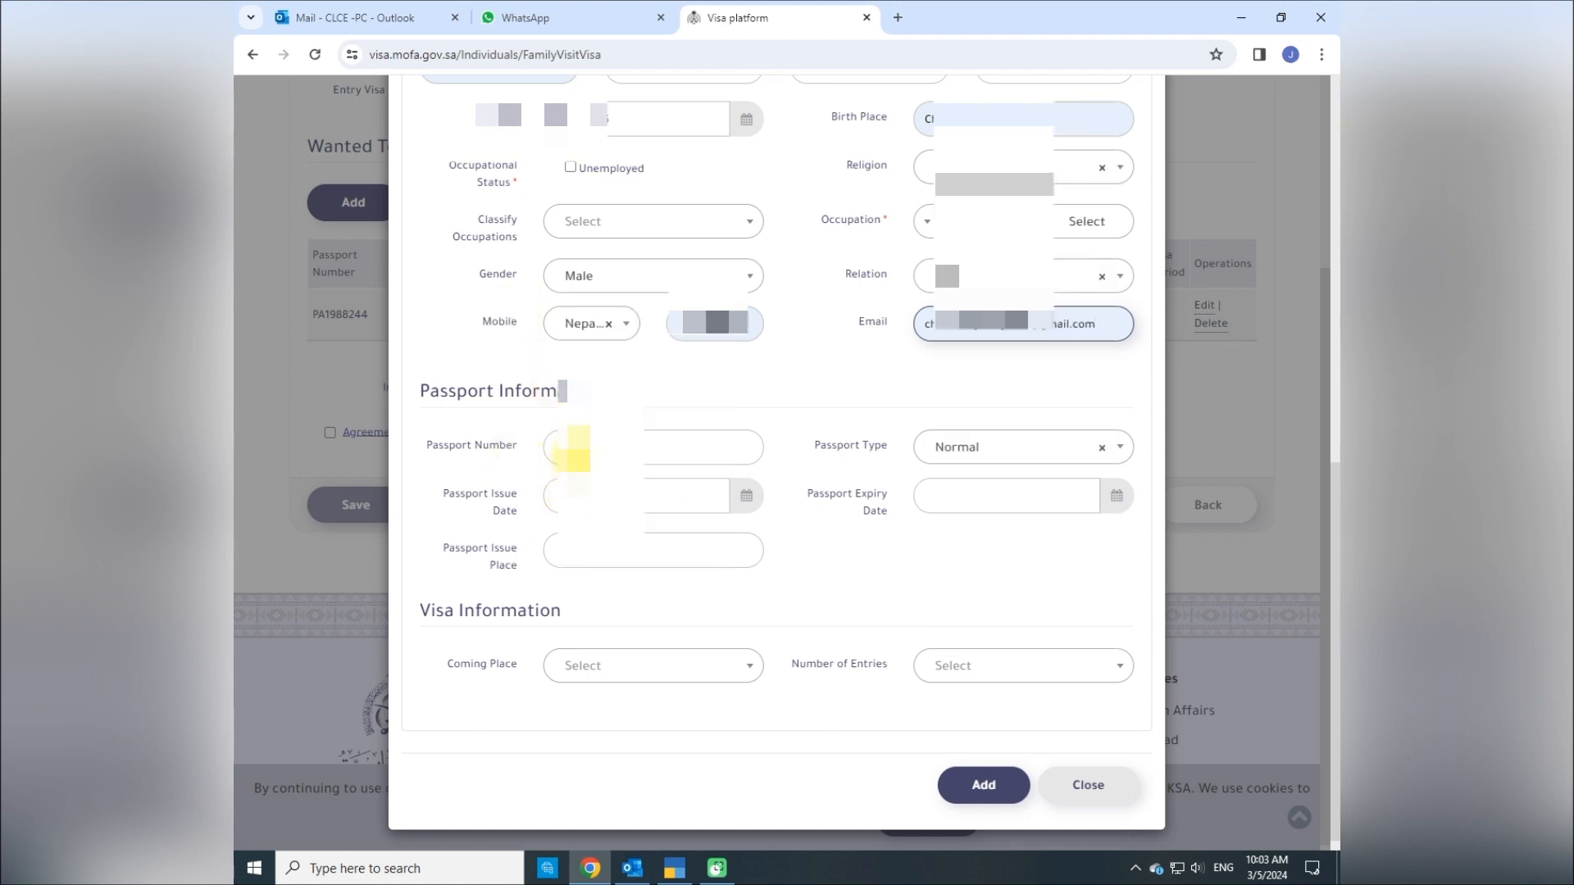
click(574, 448)
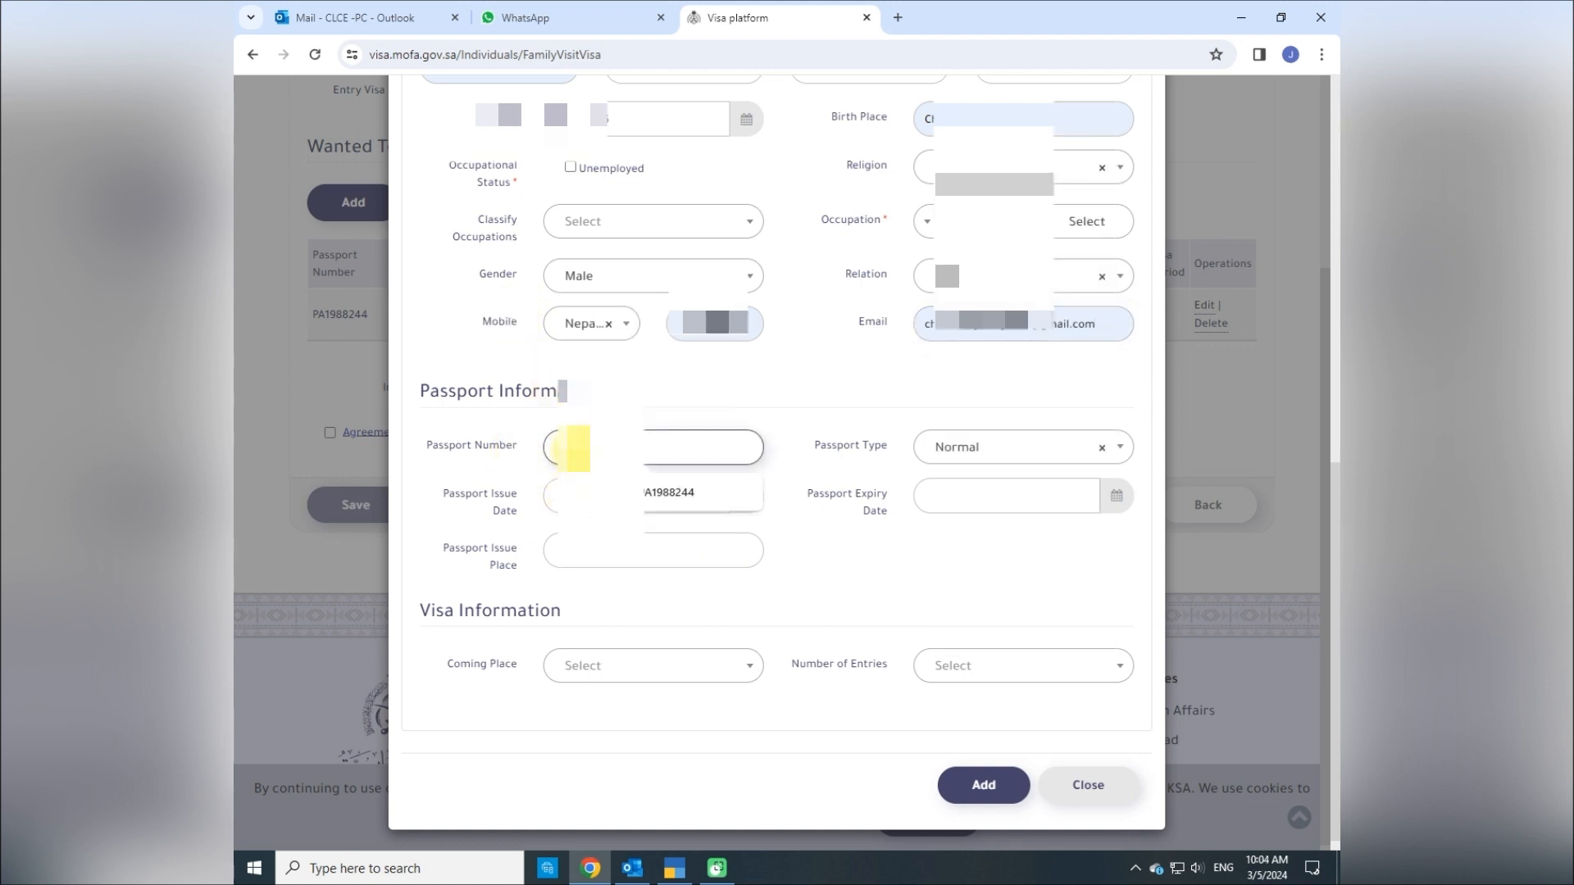
click(728, 493)
click(986, 457)
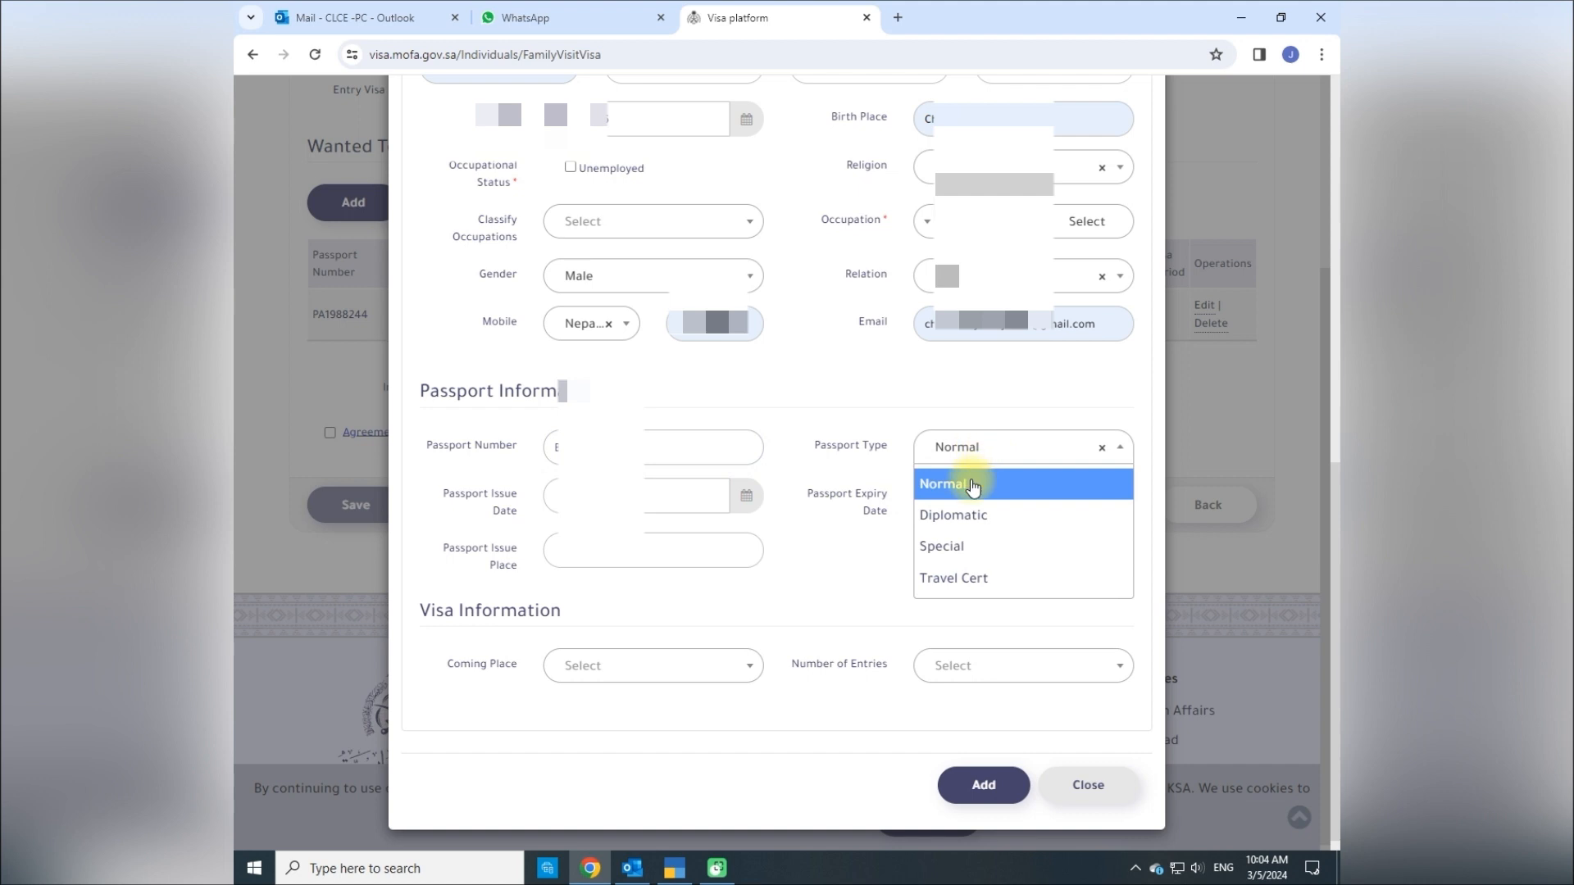
click(964, 484)
- Set the second visitor's passport issue date to 26 September 2023 in the calendar
click(614, 496)
click(685, 539)
click(675, 497)
click(644, 537)
click(654, 749)
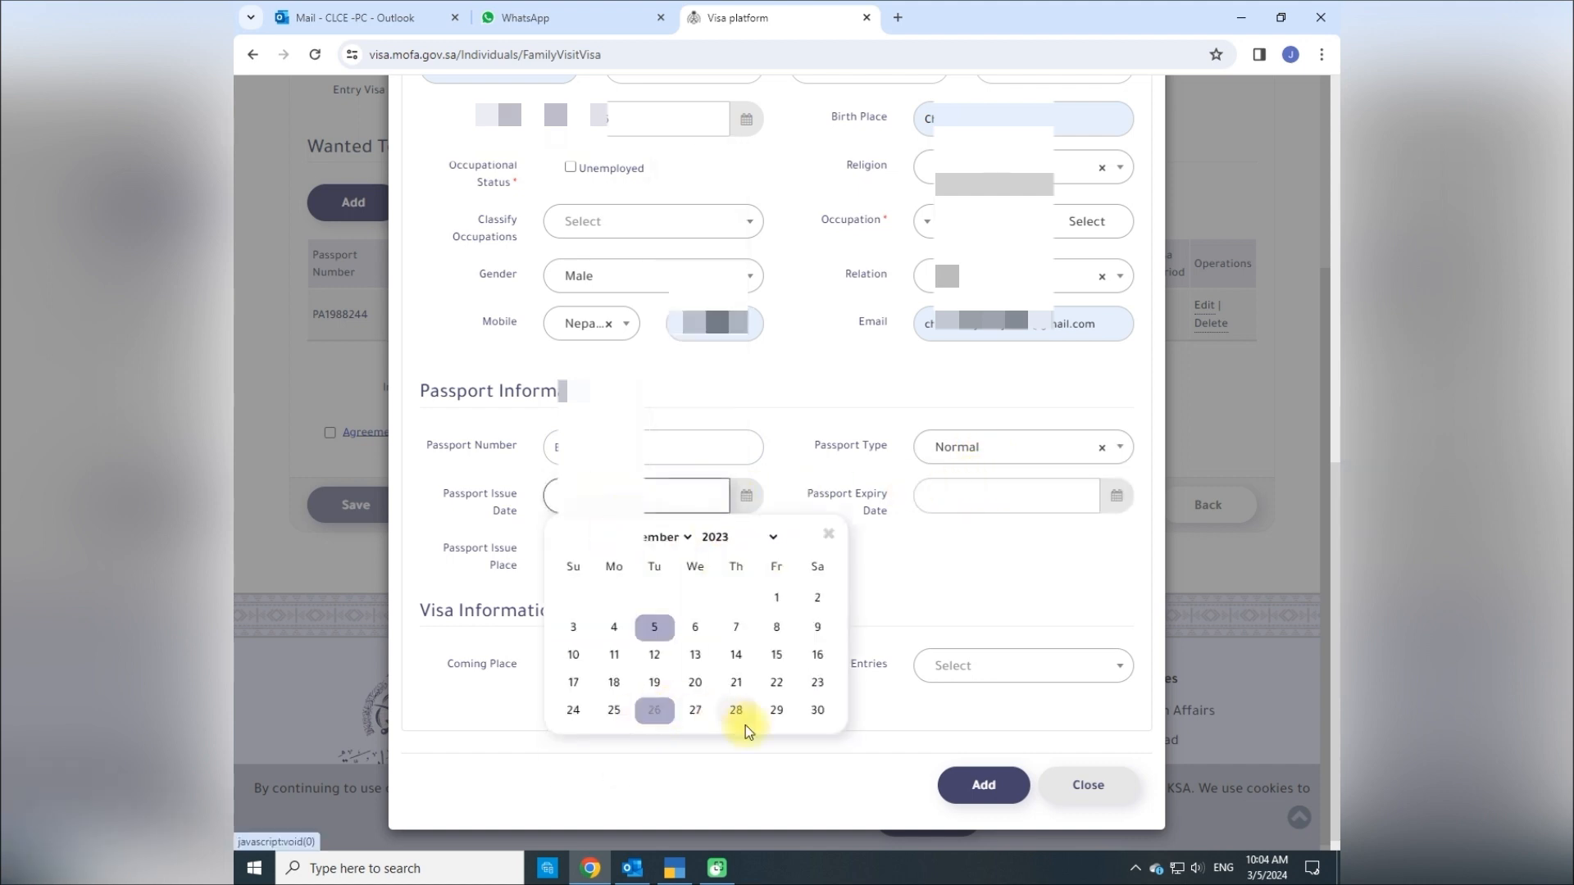
click(653, 712)
- Set the passport expiry date to 2033/09/25 and fill in Chitwan as the passport issue place
click(992, 498)
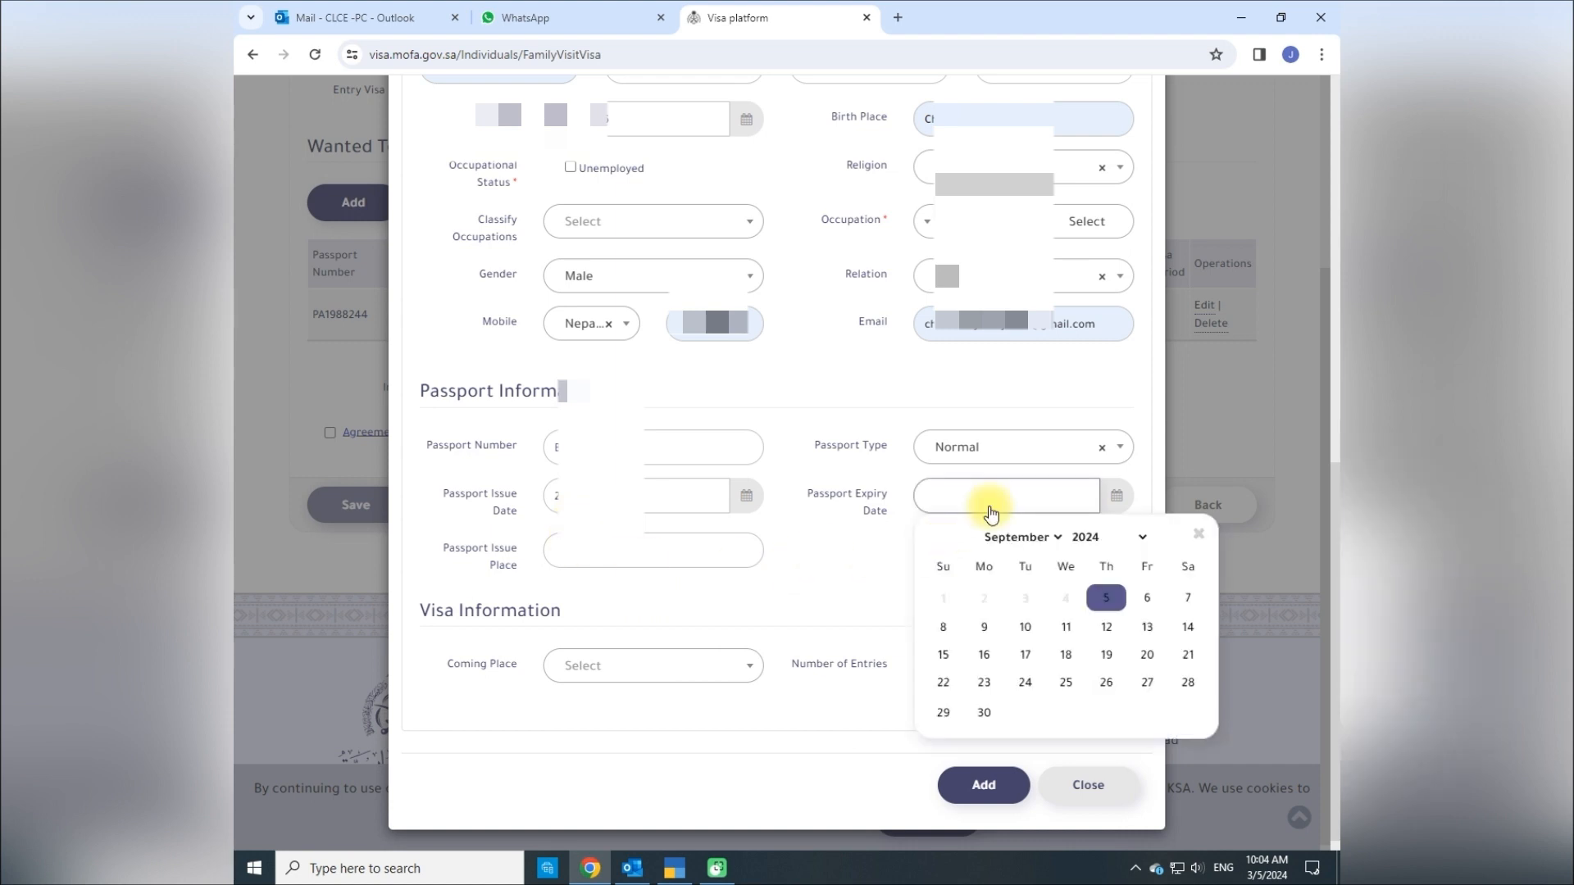
click(1117, 537)
click(1105, 338)
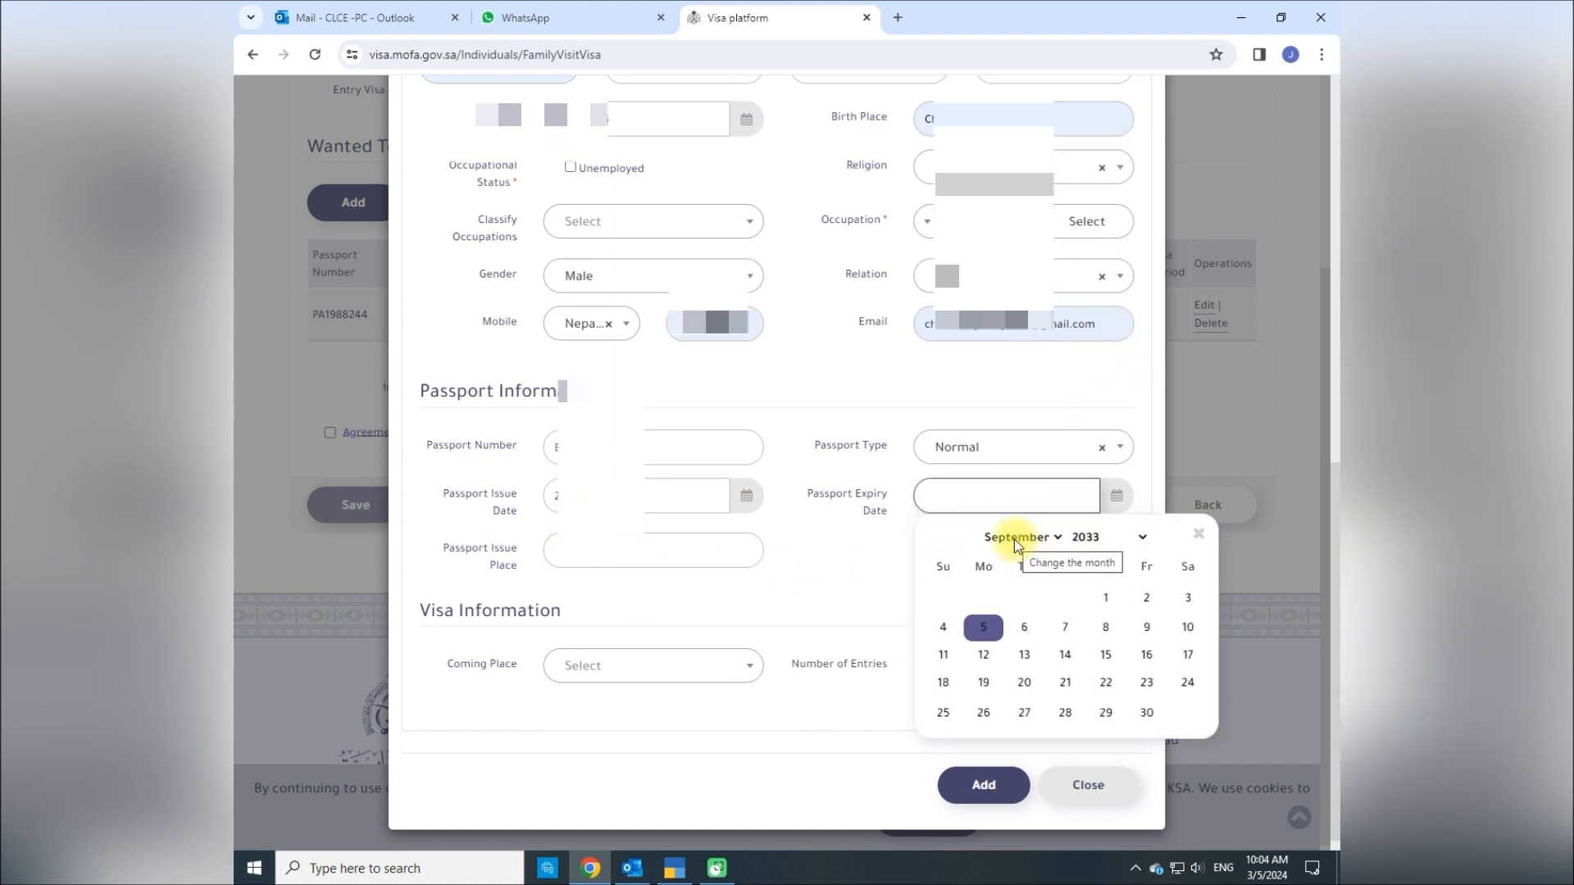
click(1188, 683)
click(602, 544)
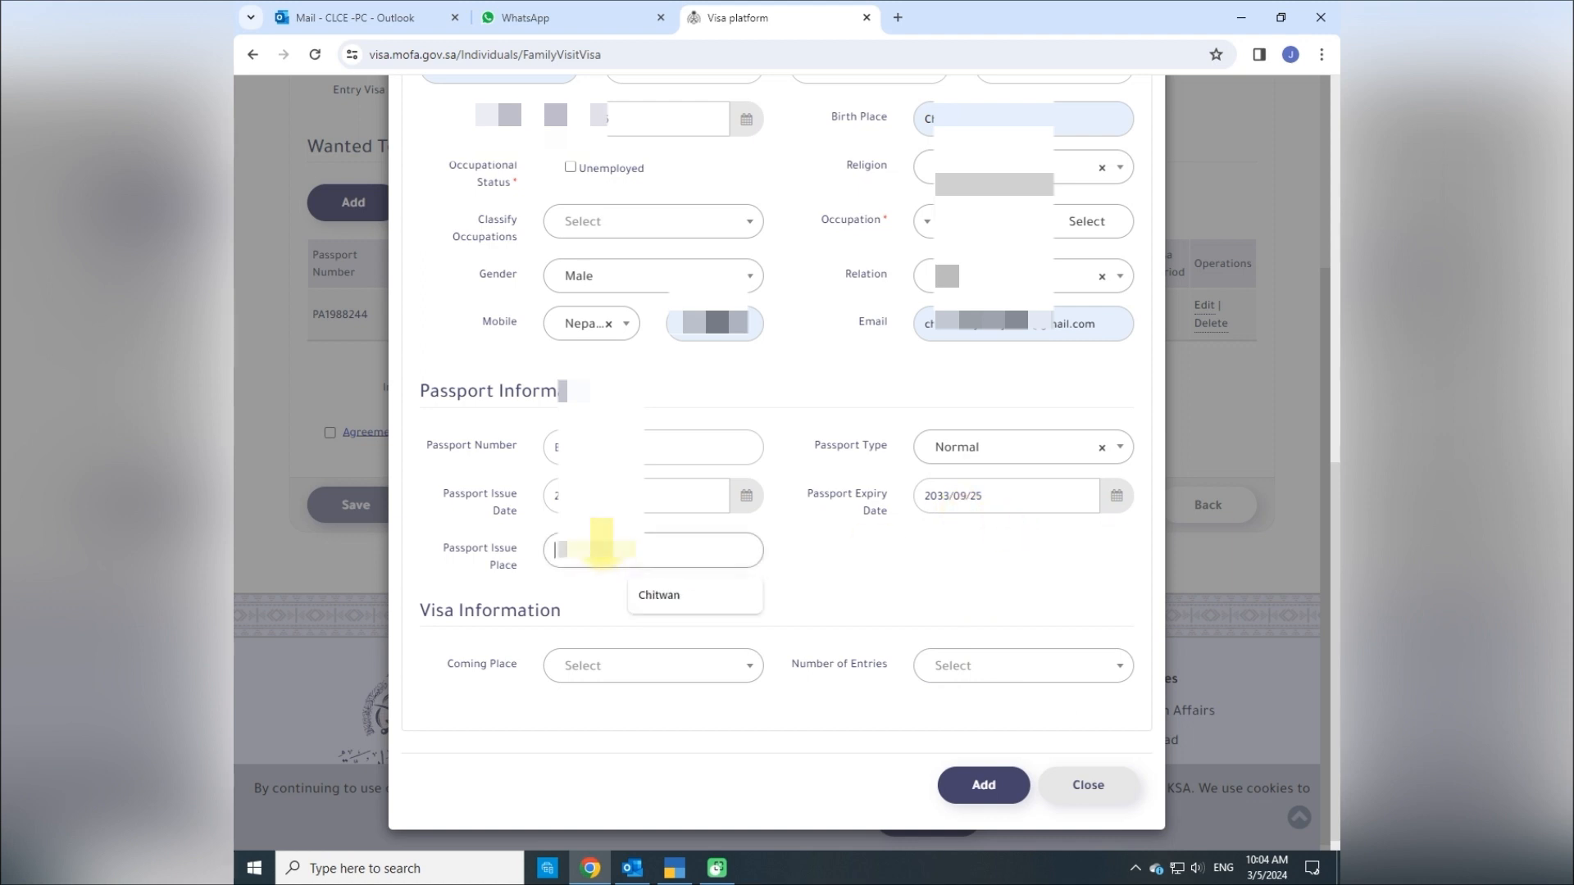
click(656, 597)
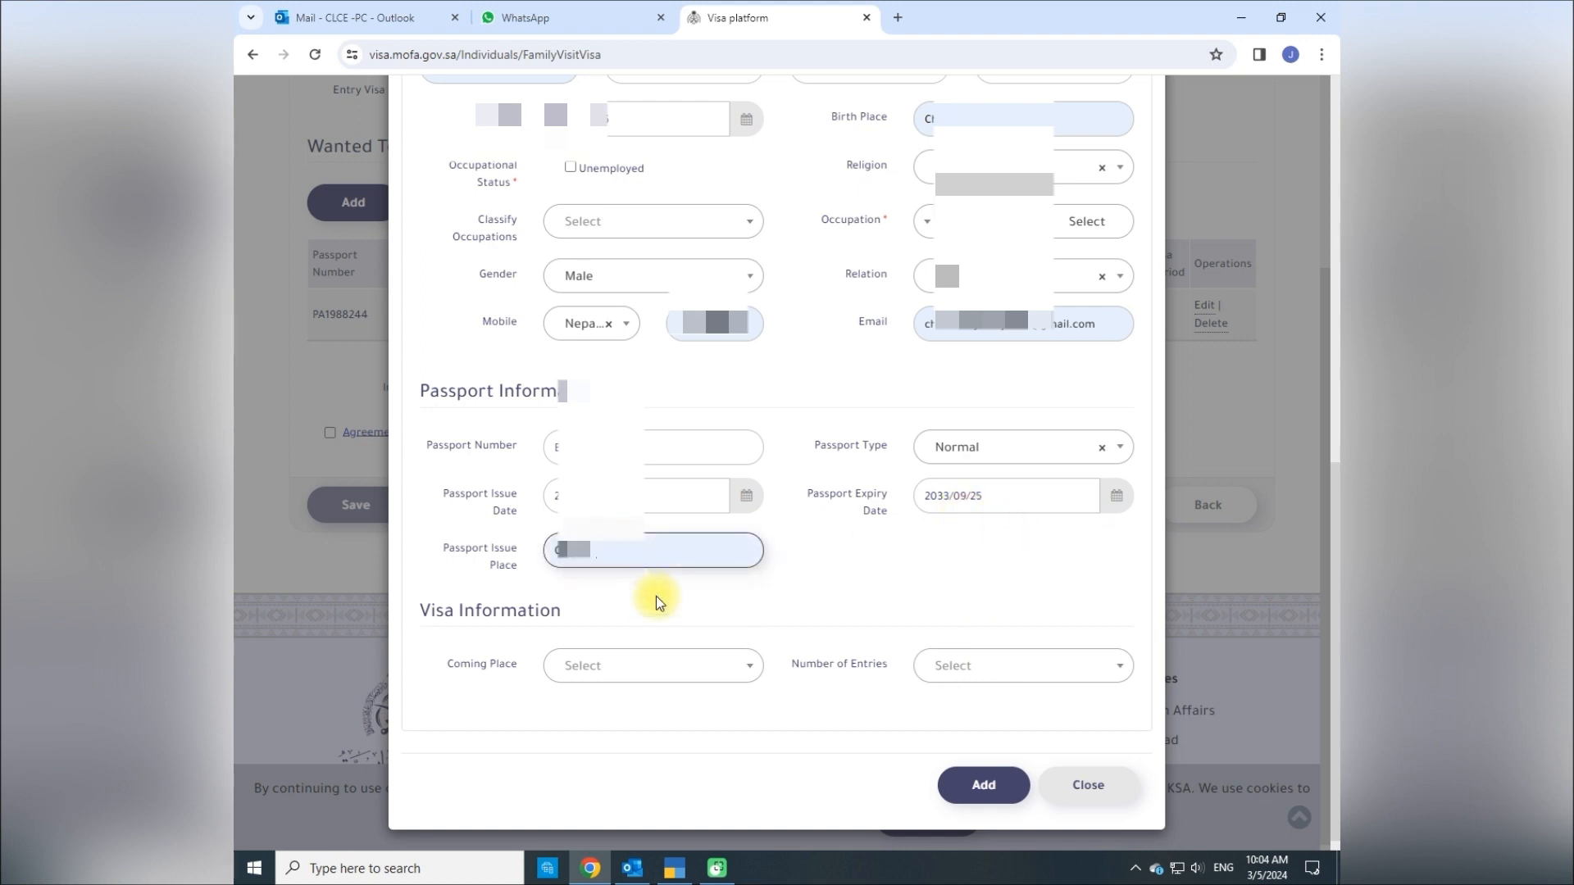
- Set the second visitor's coming place to Kathmandu and the number of entries to Multiple
click(619, 672)
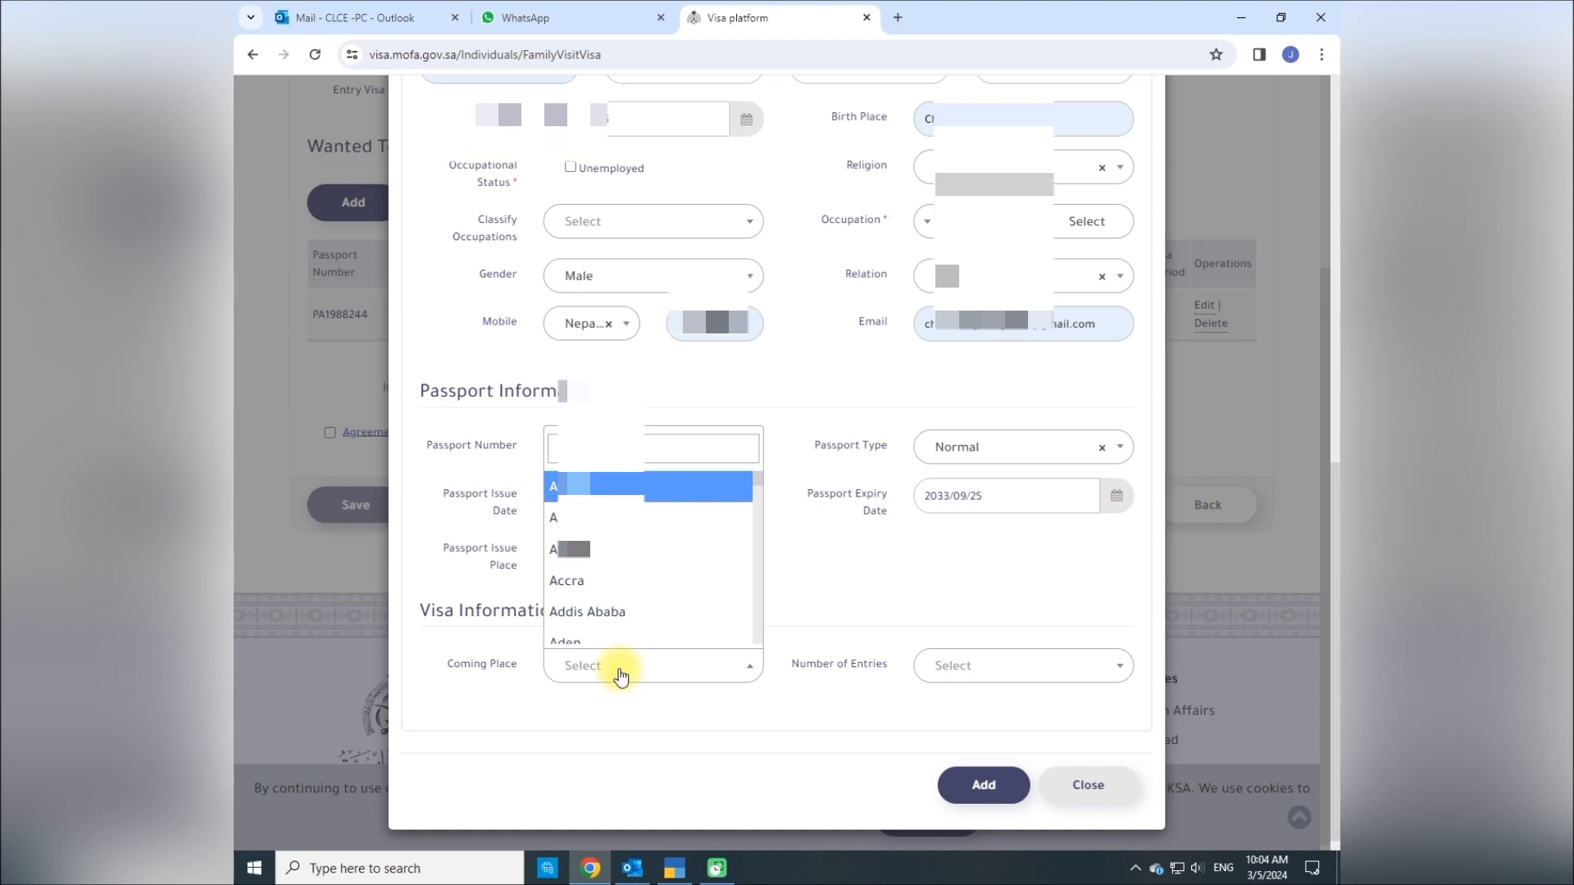
text(kath)
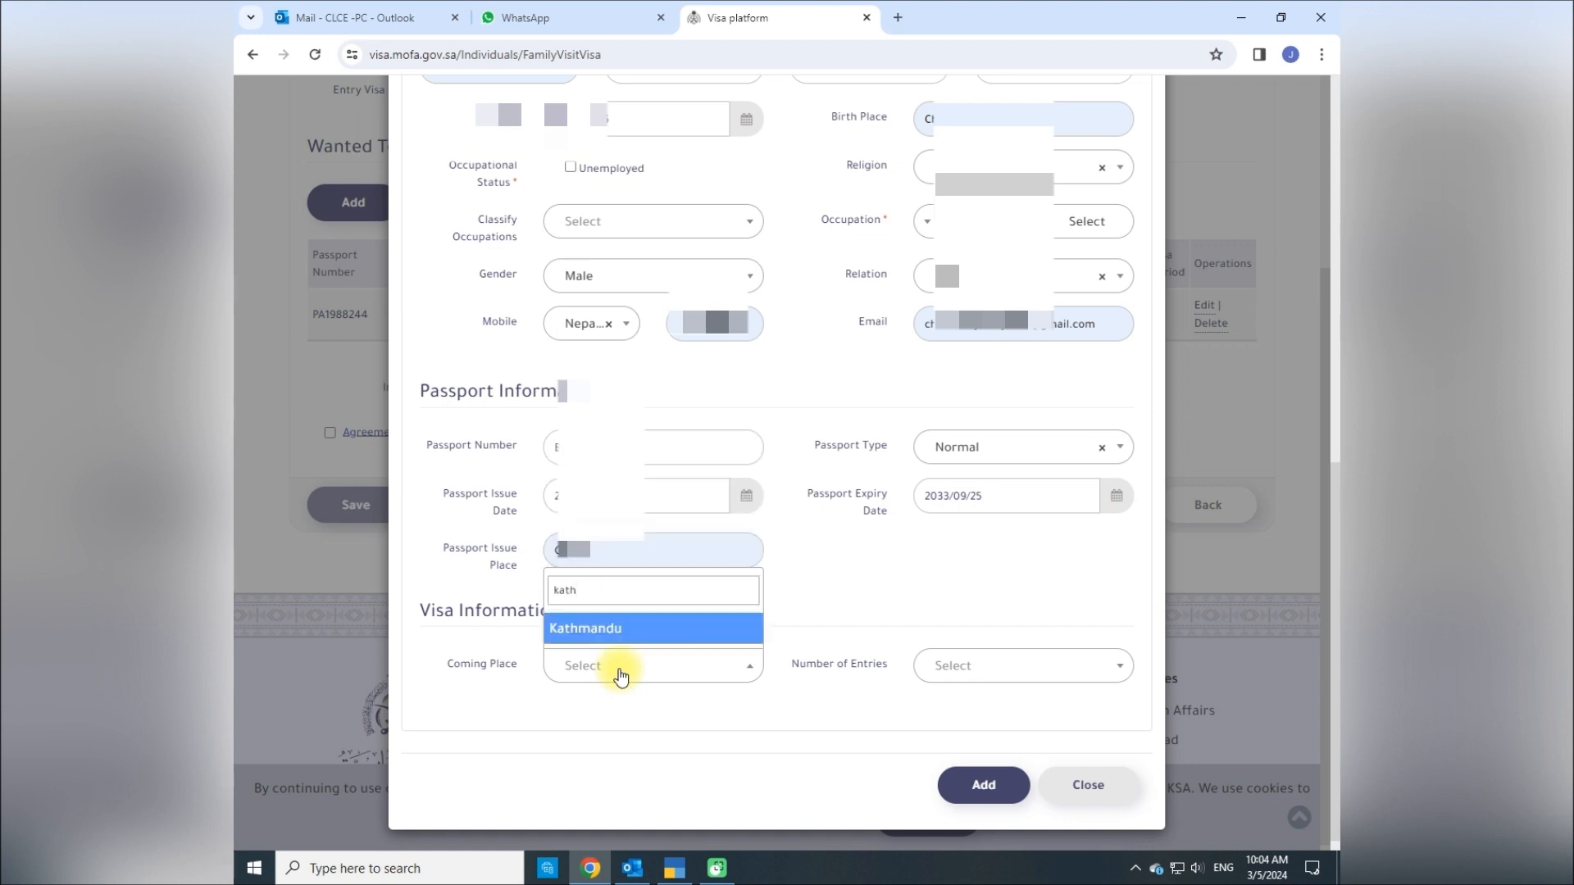
click(611, 630)
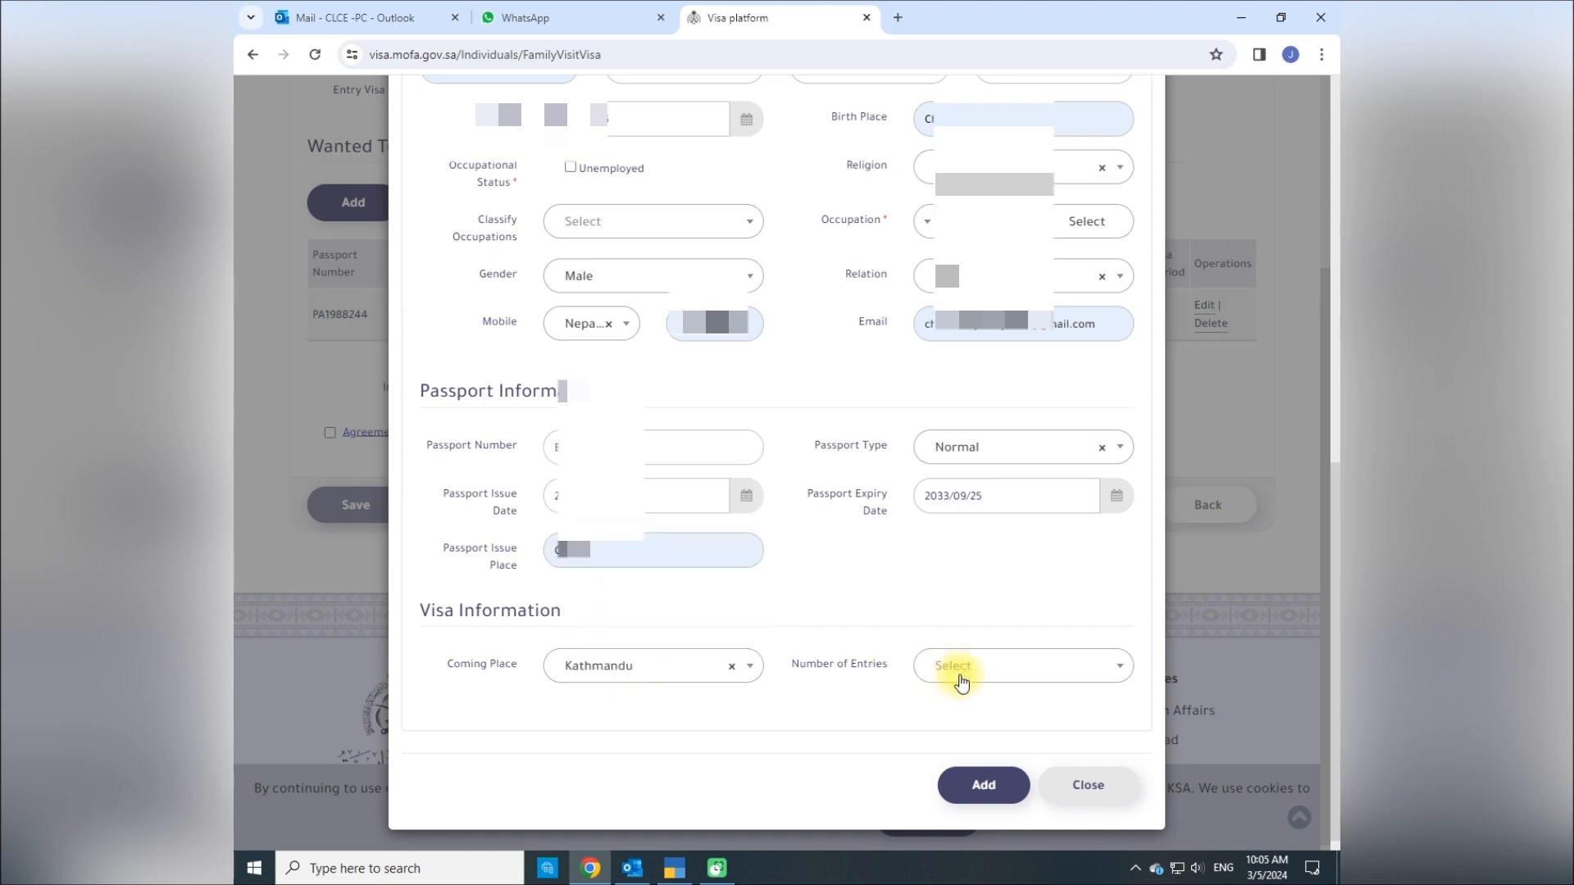
click(1012, 670)
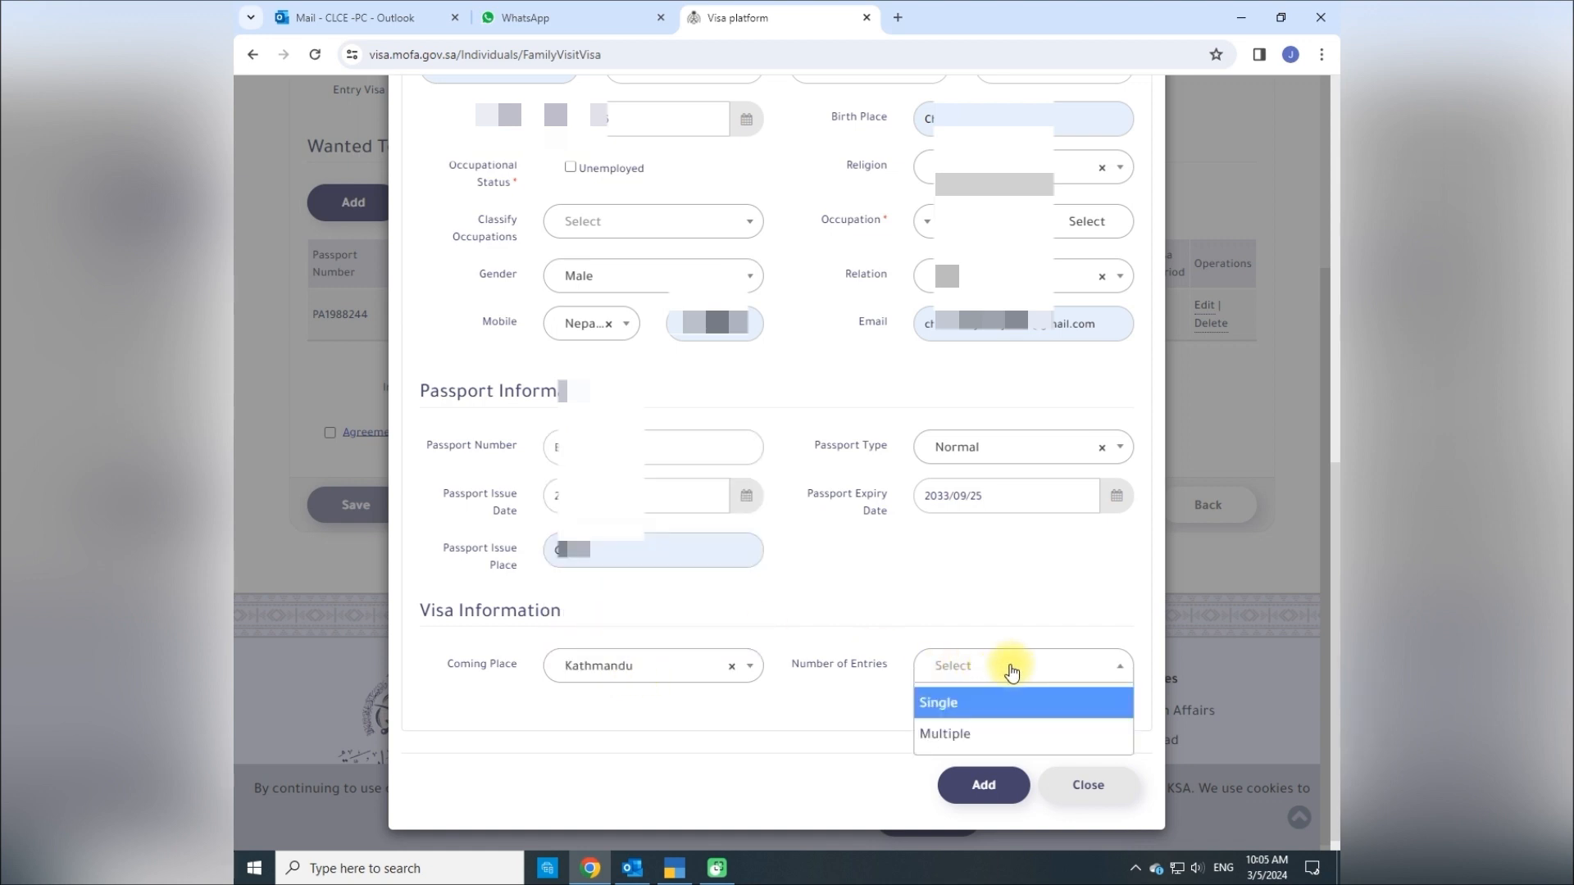
click(978, 737)
- Set the second visitor's visa validity duration to 365 and the visa period to 90
click(723, 716)
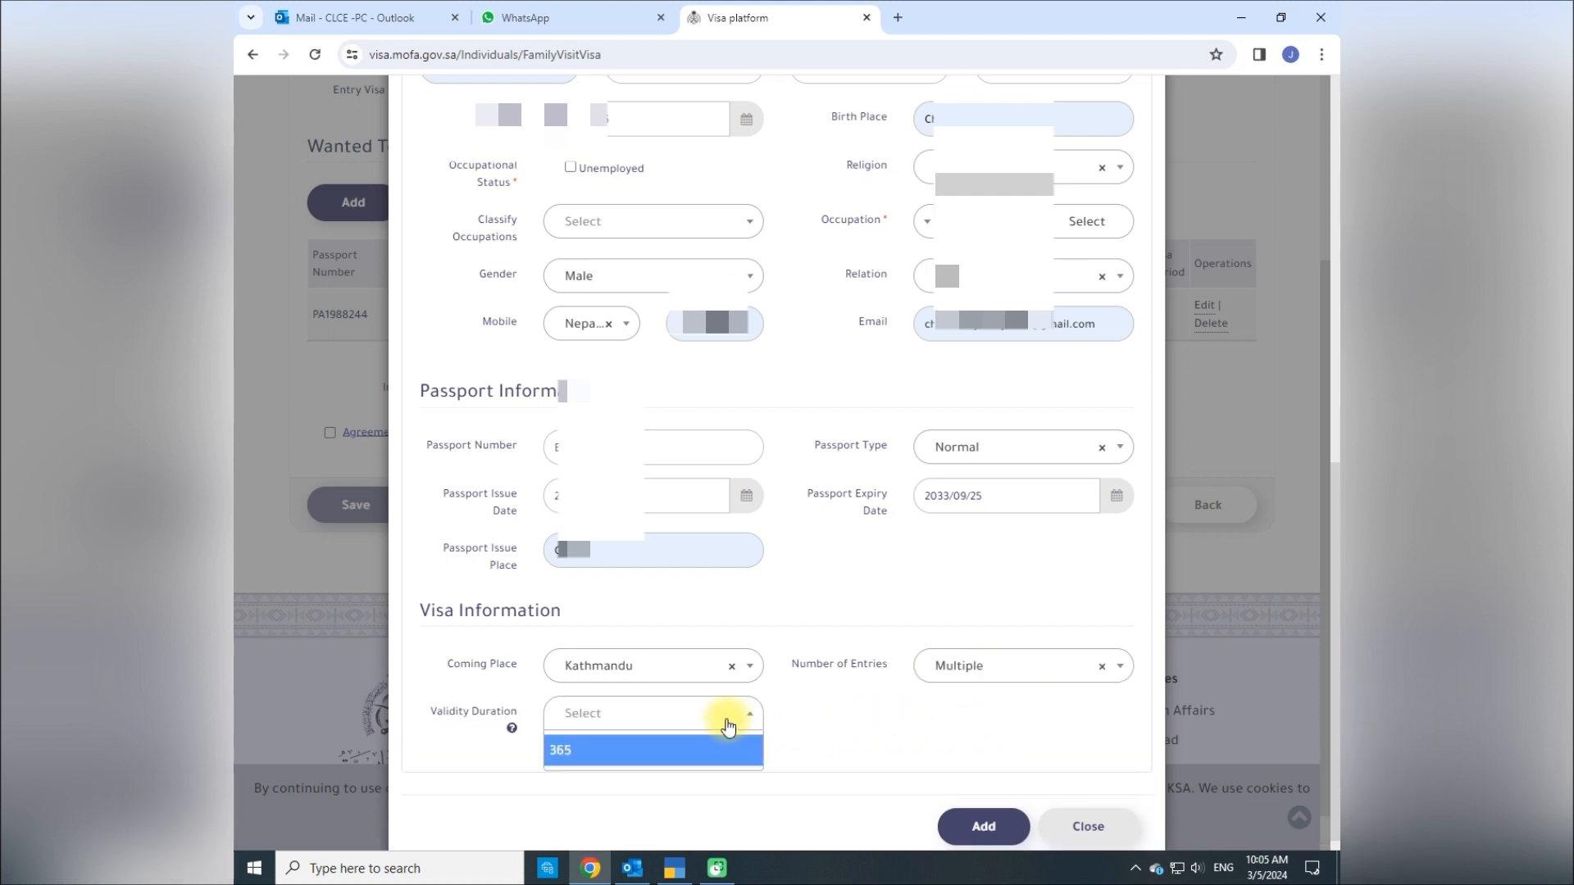
click(565, 749)
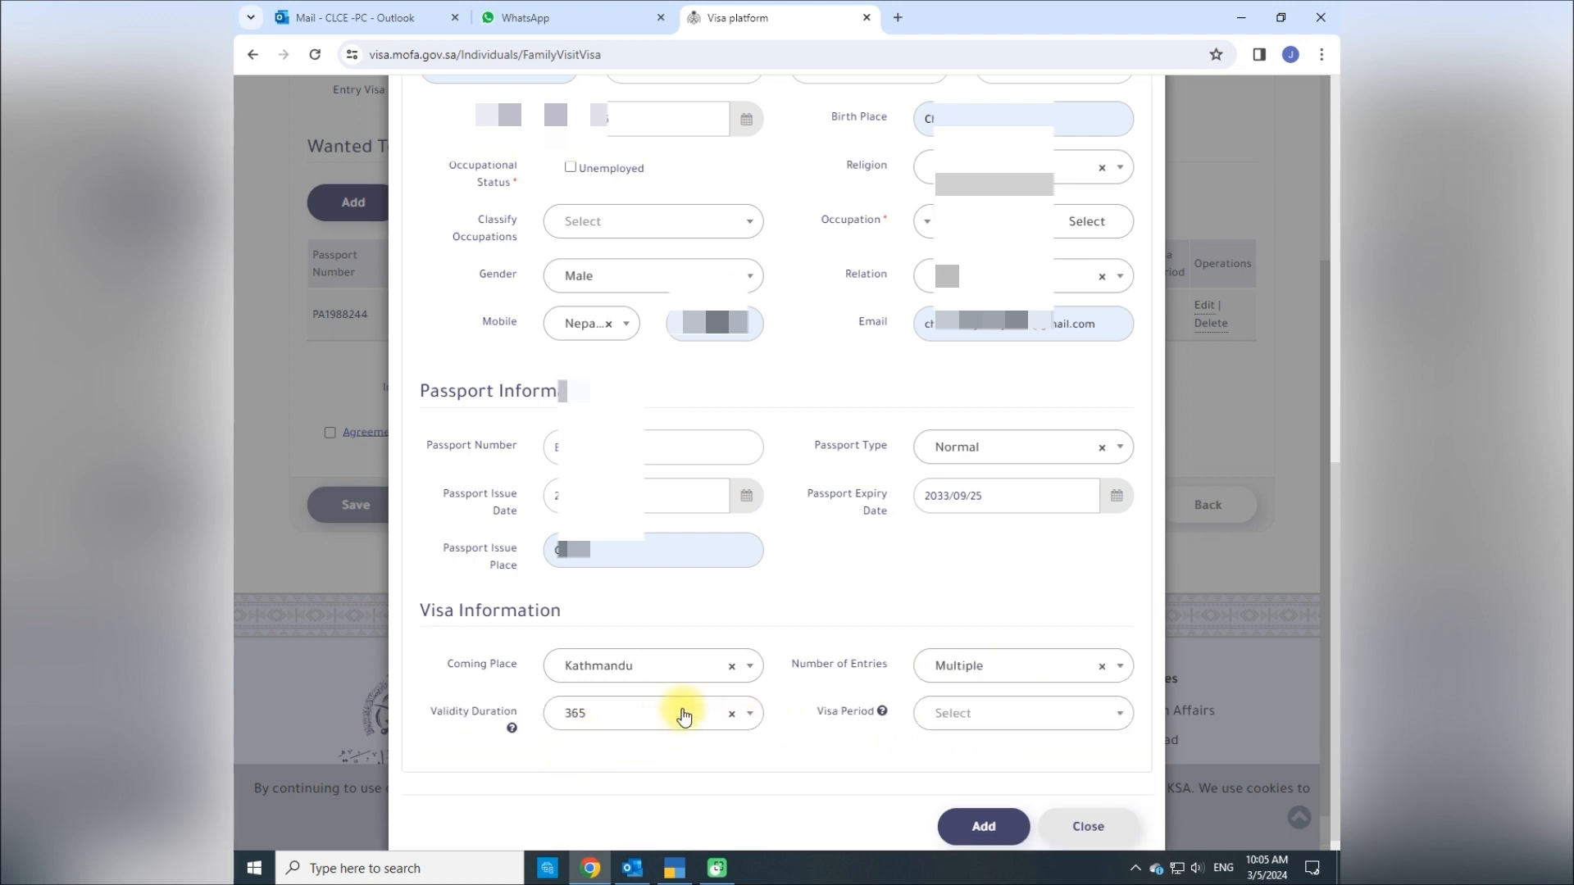
click(992, 711)
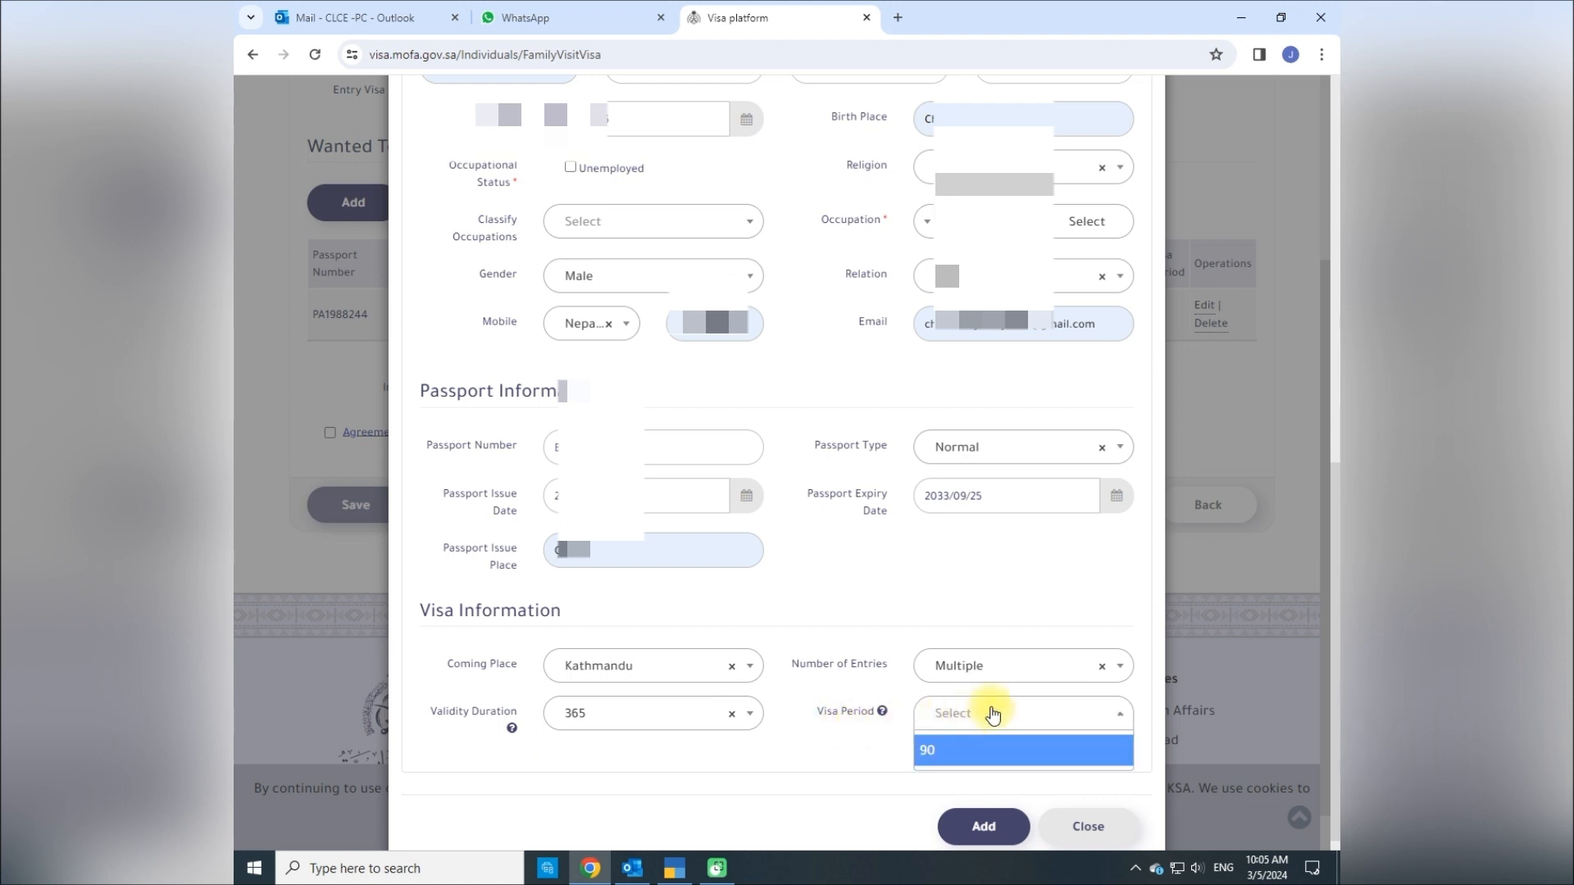
click(943, 750)
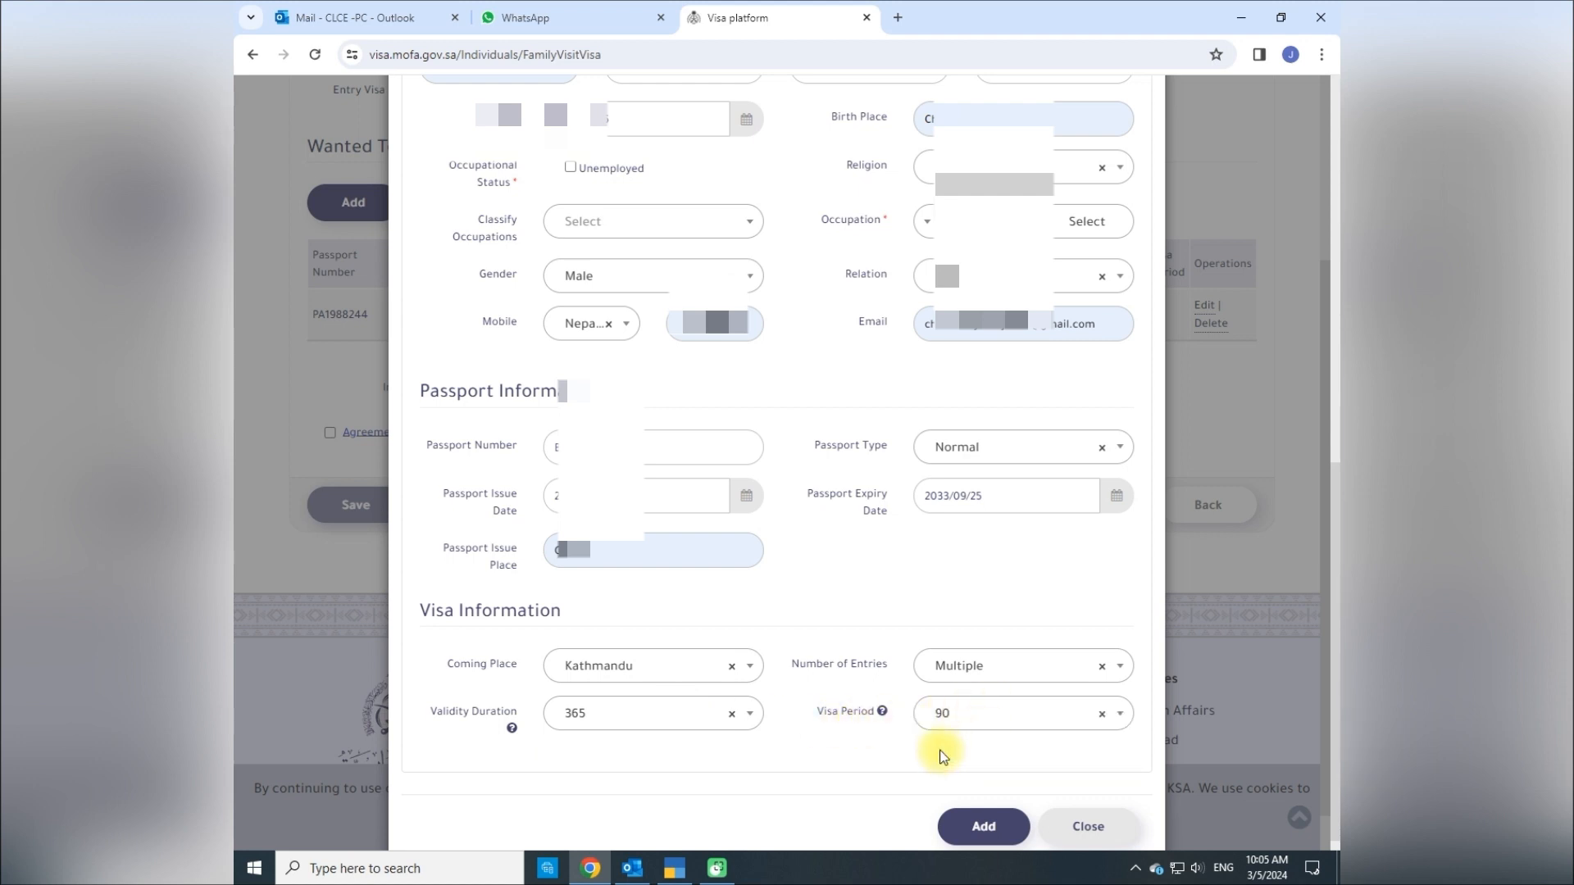
- Try to add the second visitor, mark the occupational status as Unemployed, and submit the entry to the Wanted To Visit list again
click(979, 827)
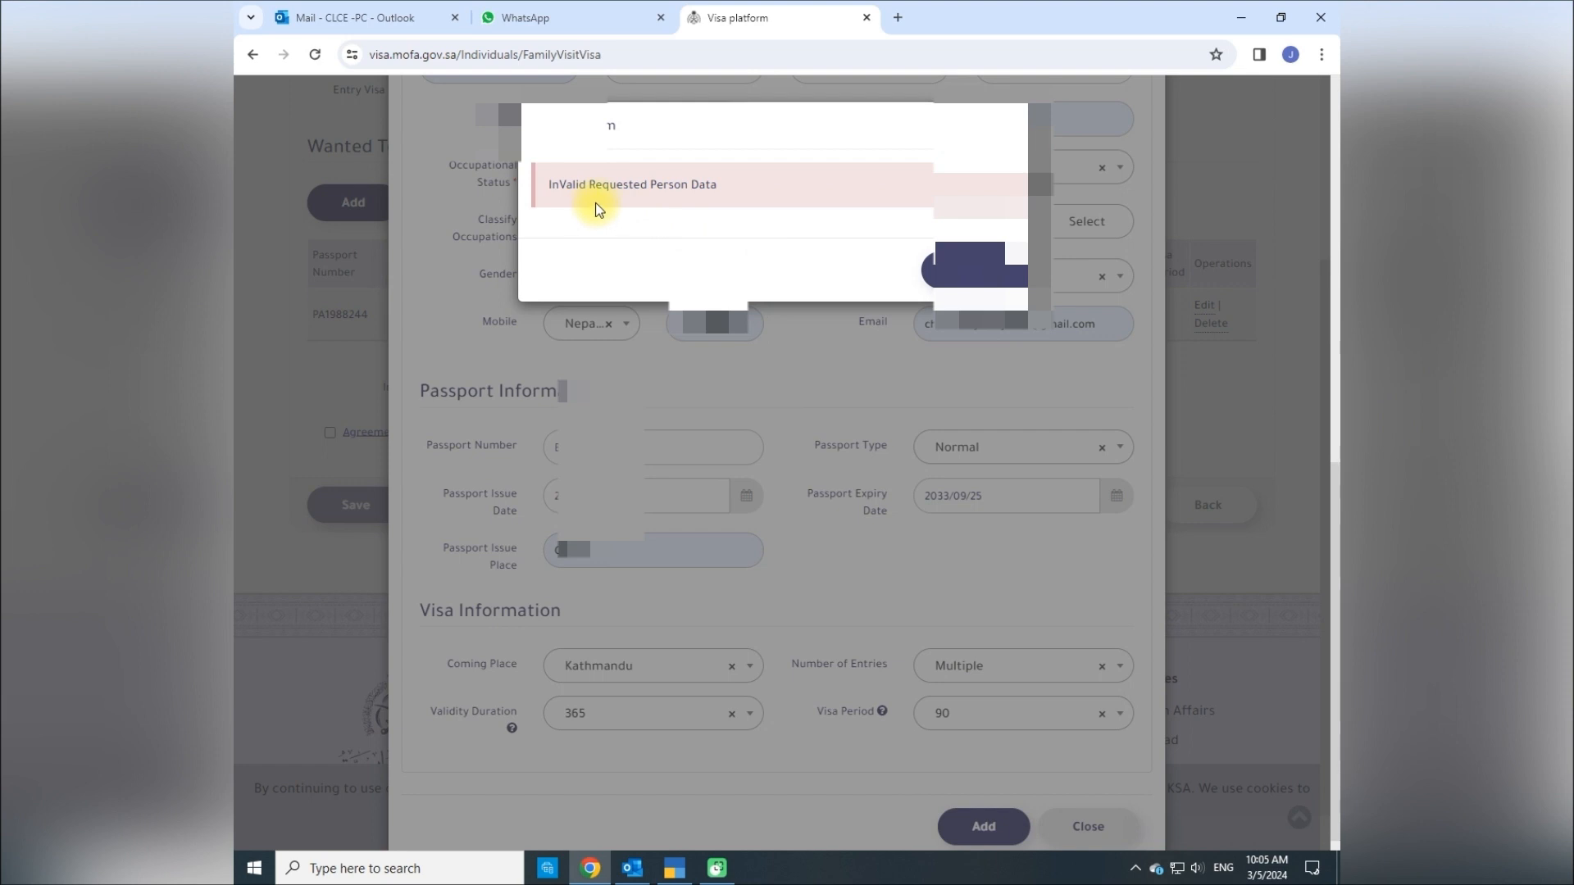
click(950, 265)
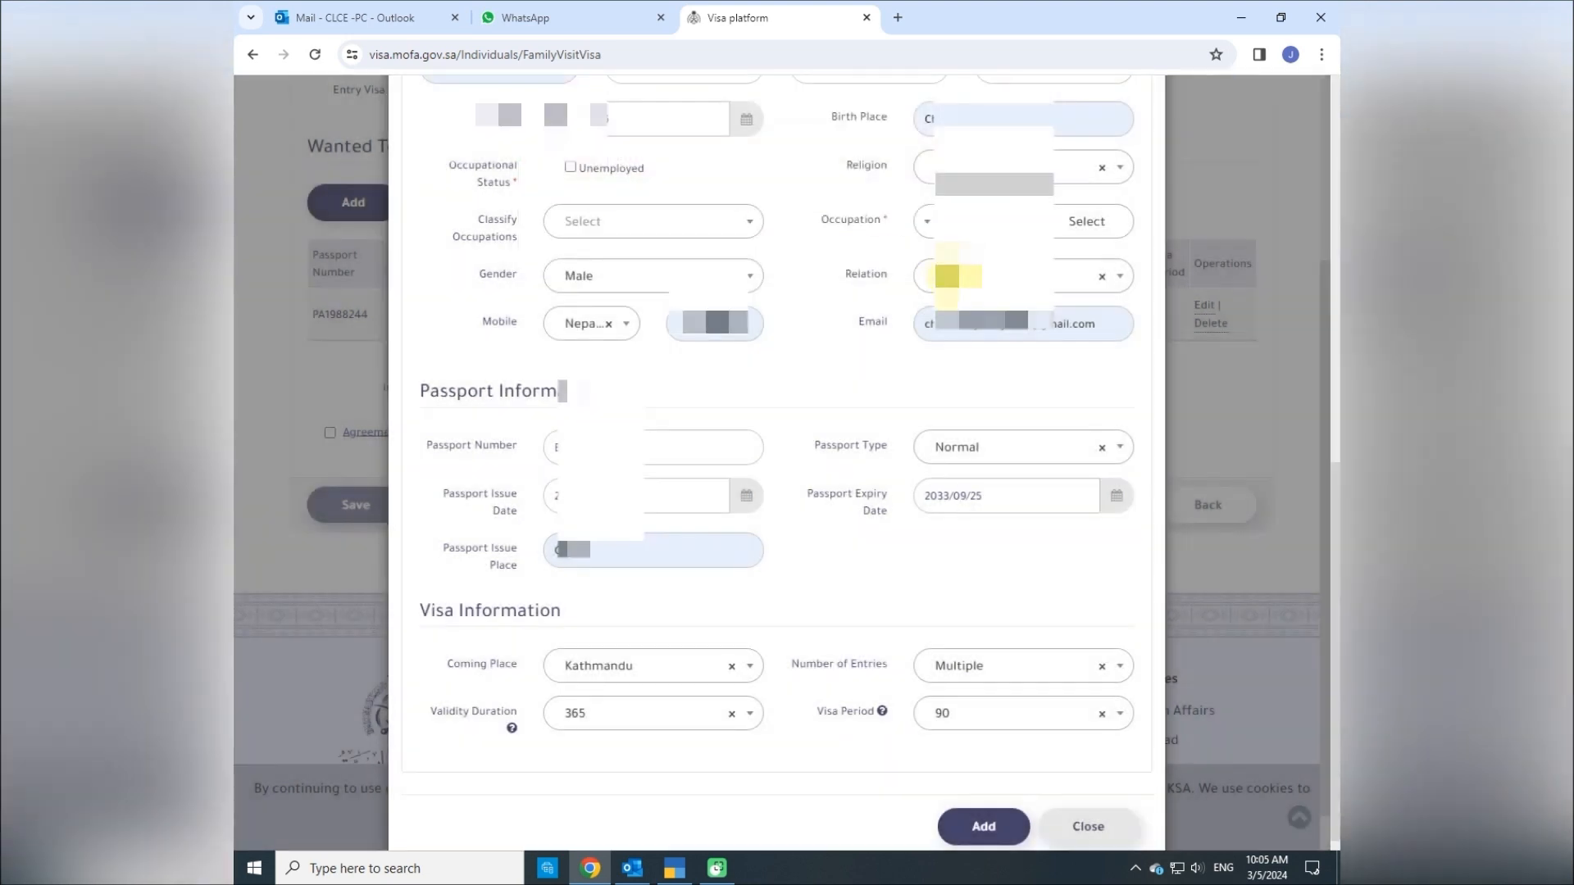
click(570, 168)
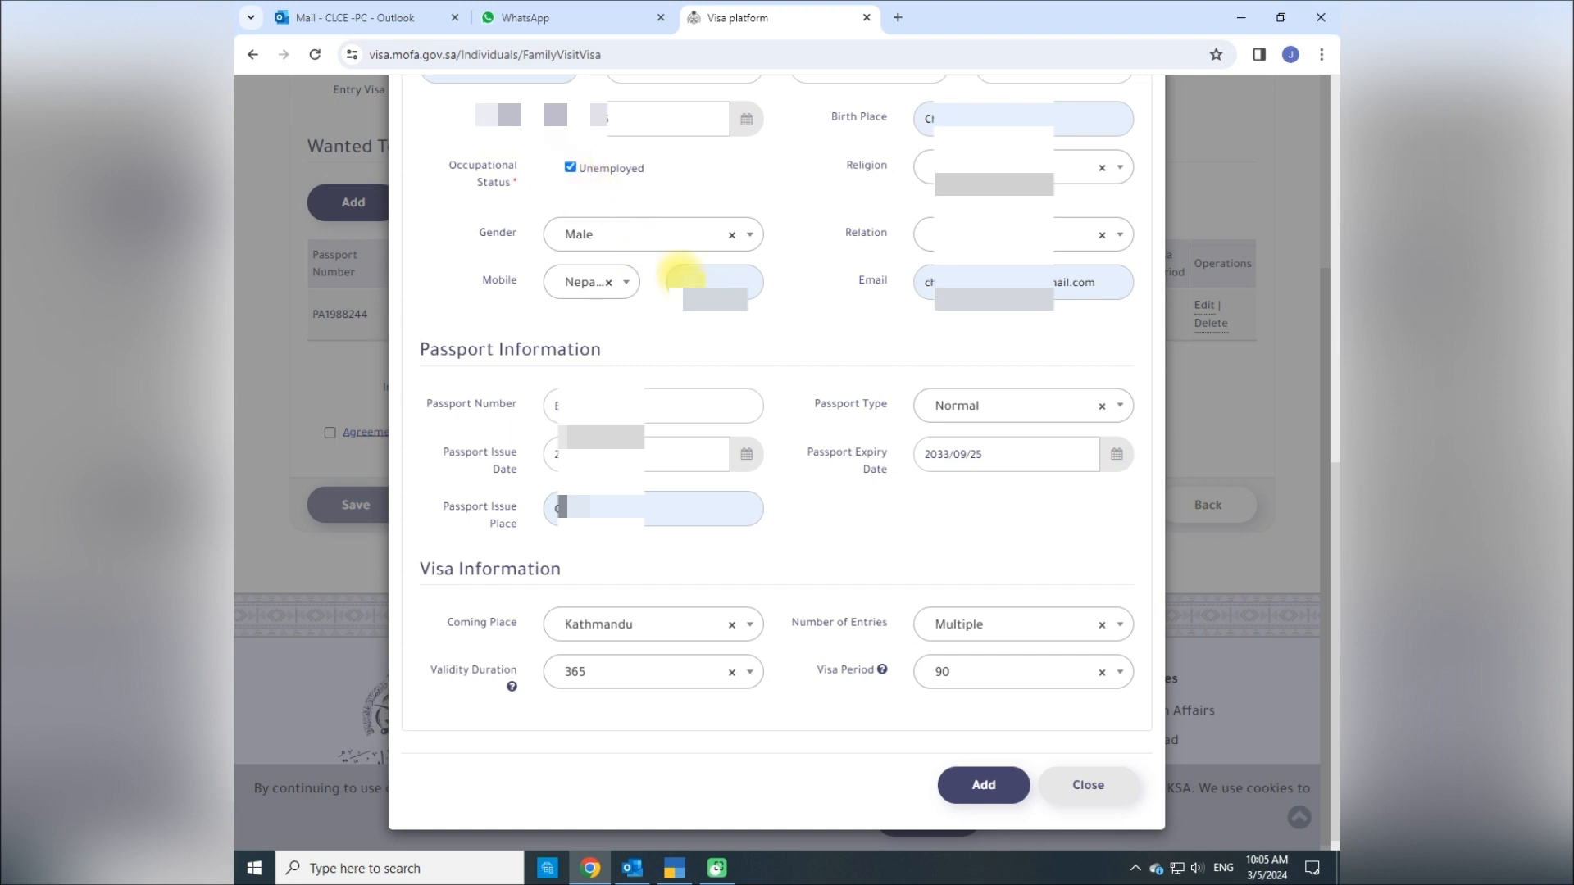
click(982, 794)
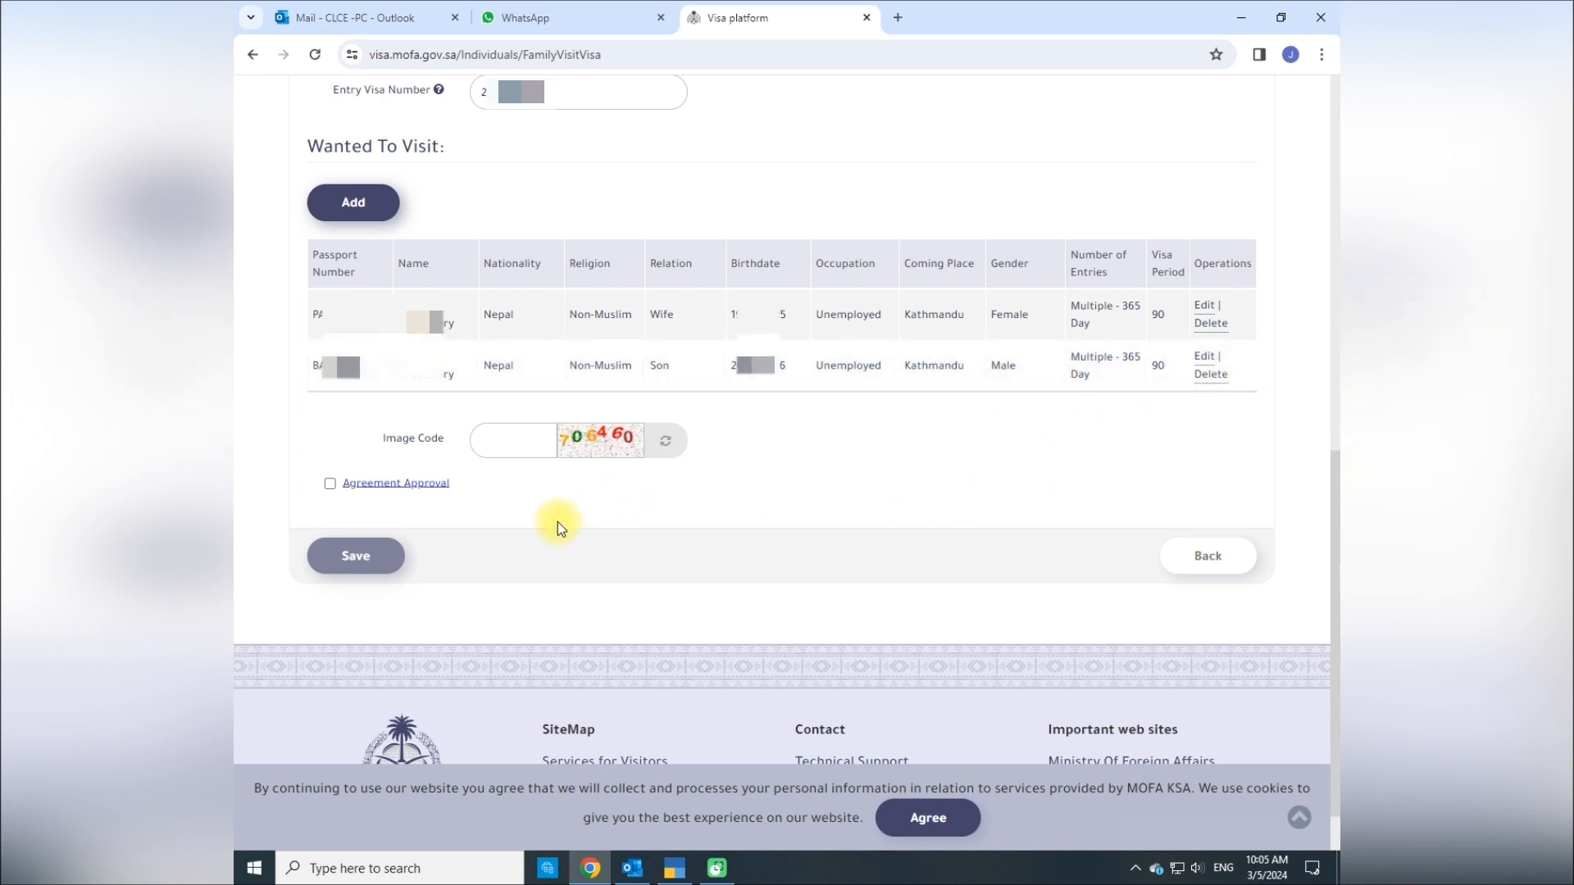
- Enter the image code, accept the agreement approval, and save the family visit visa application
click(502, 441)
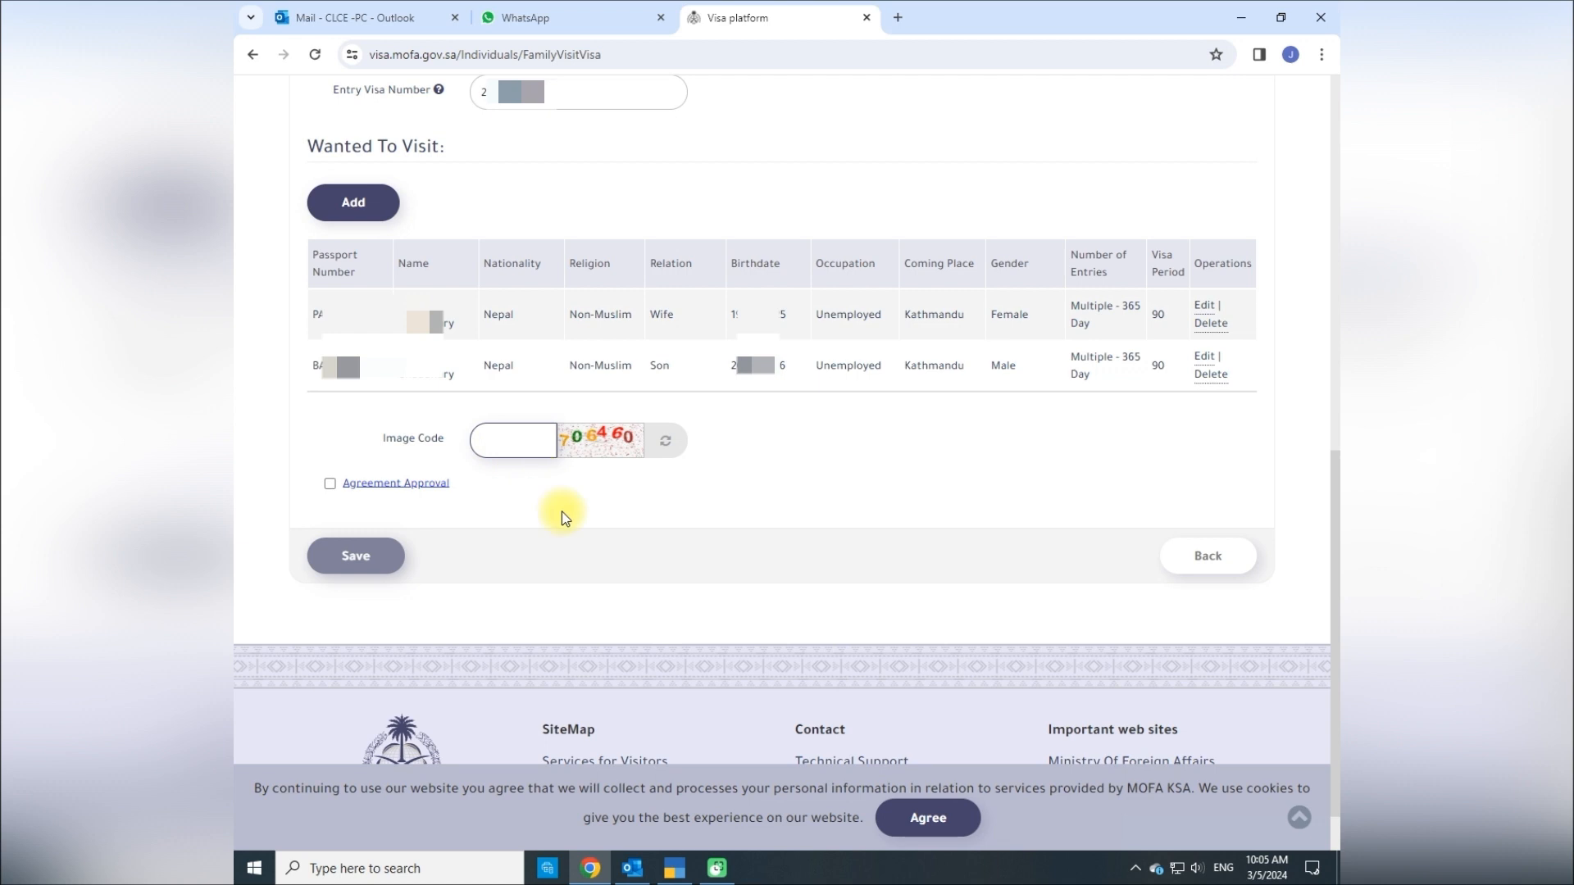
scroll(661, 534, up, 2)
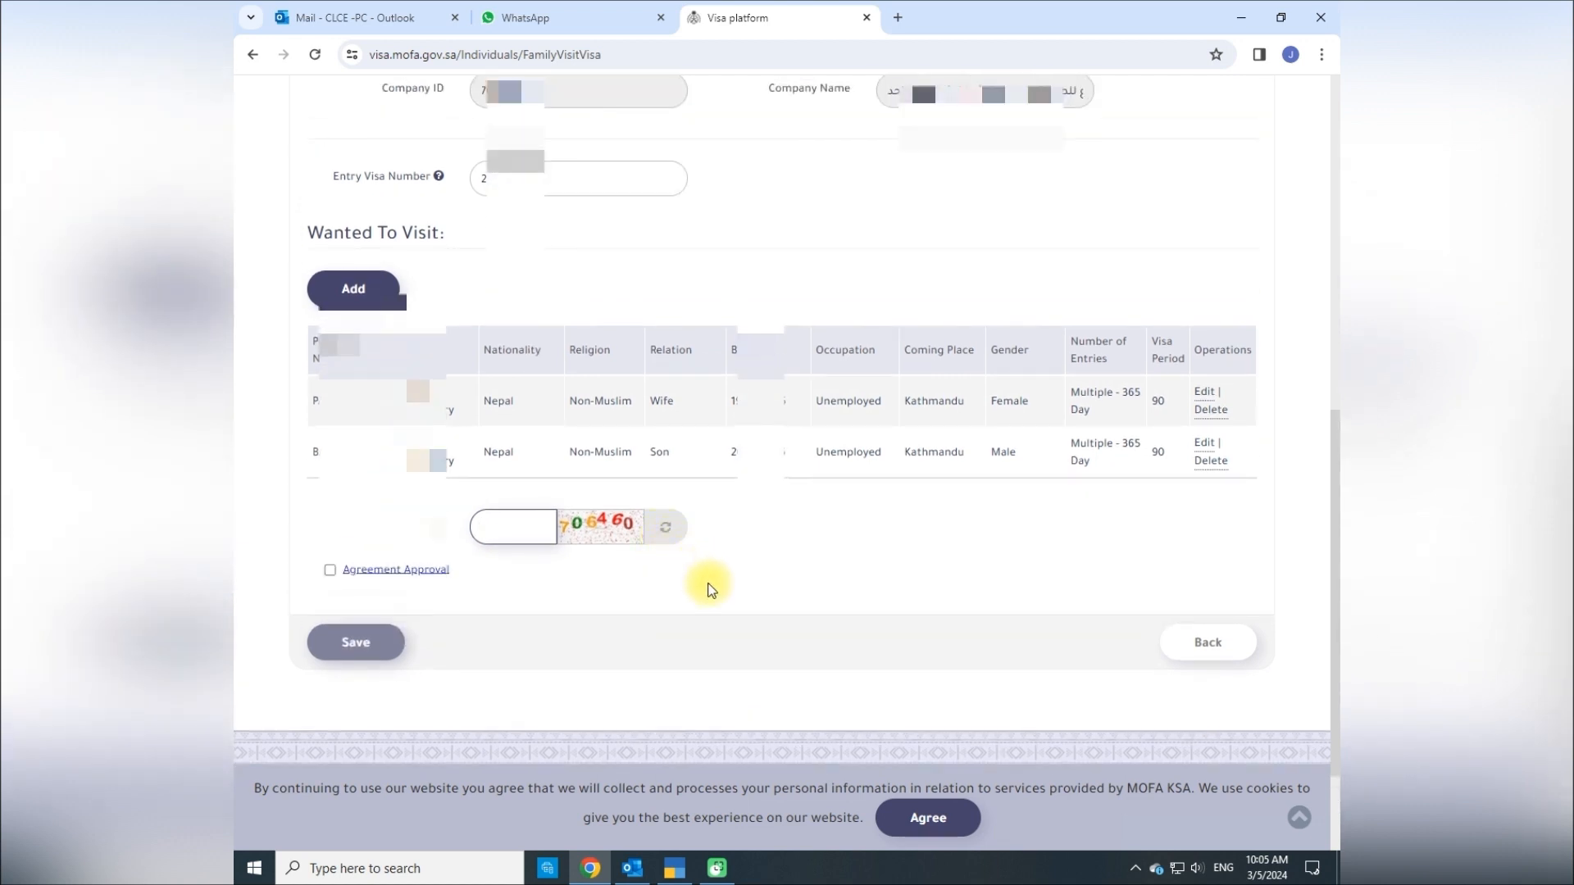
text(706460)
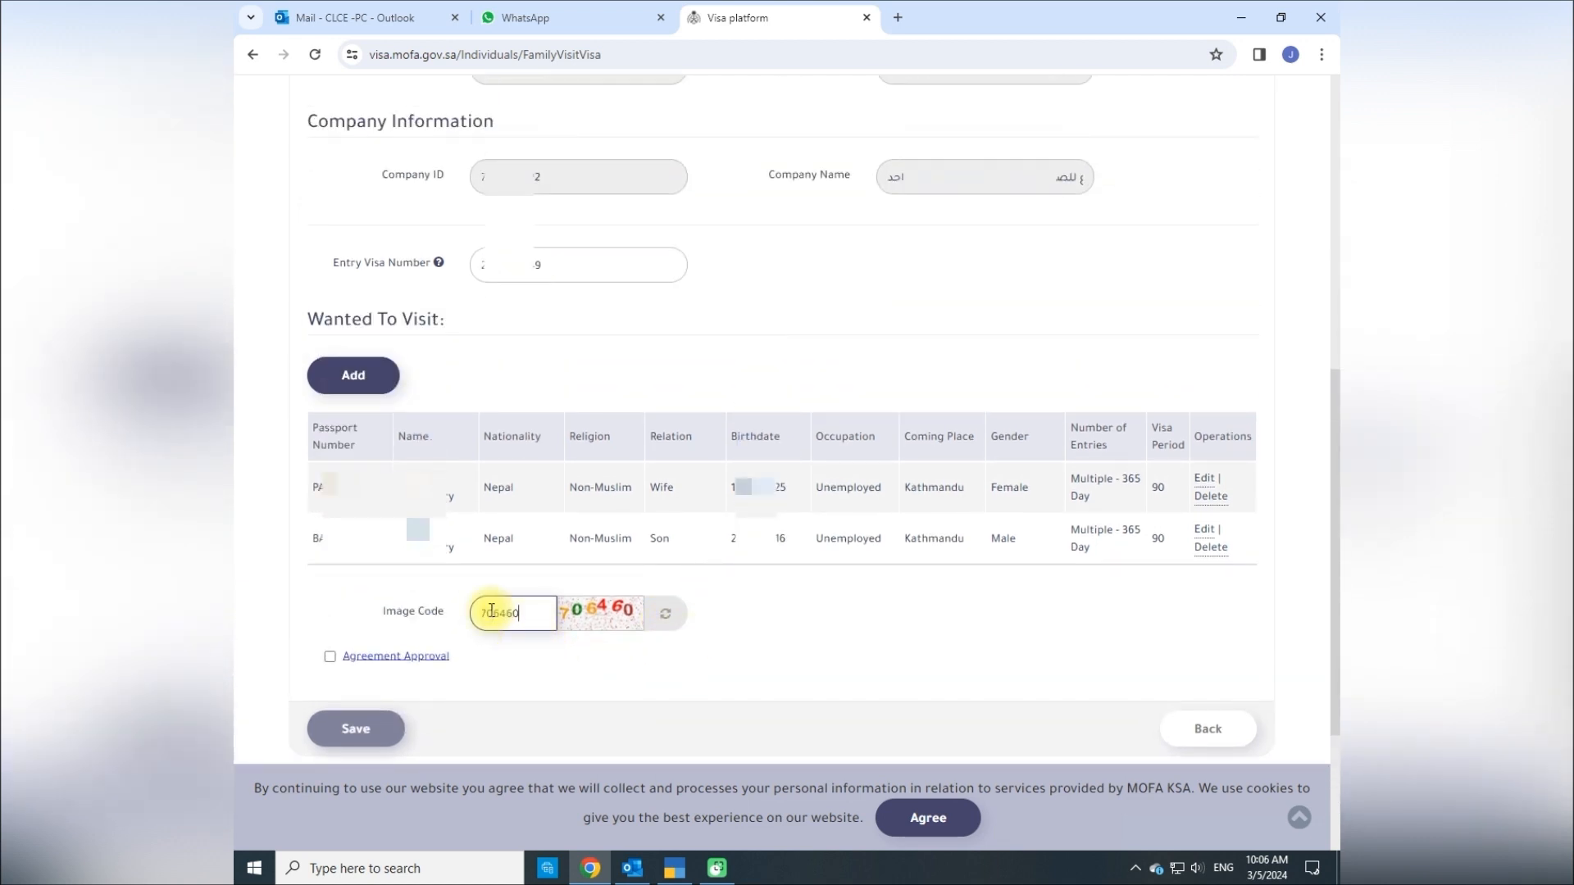
click(328, 656)
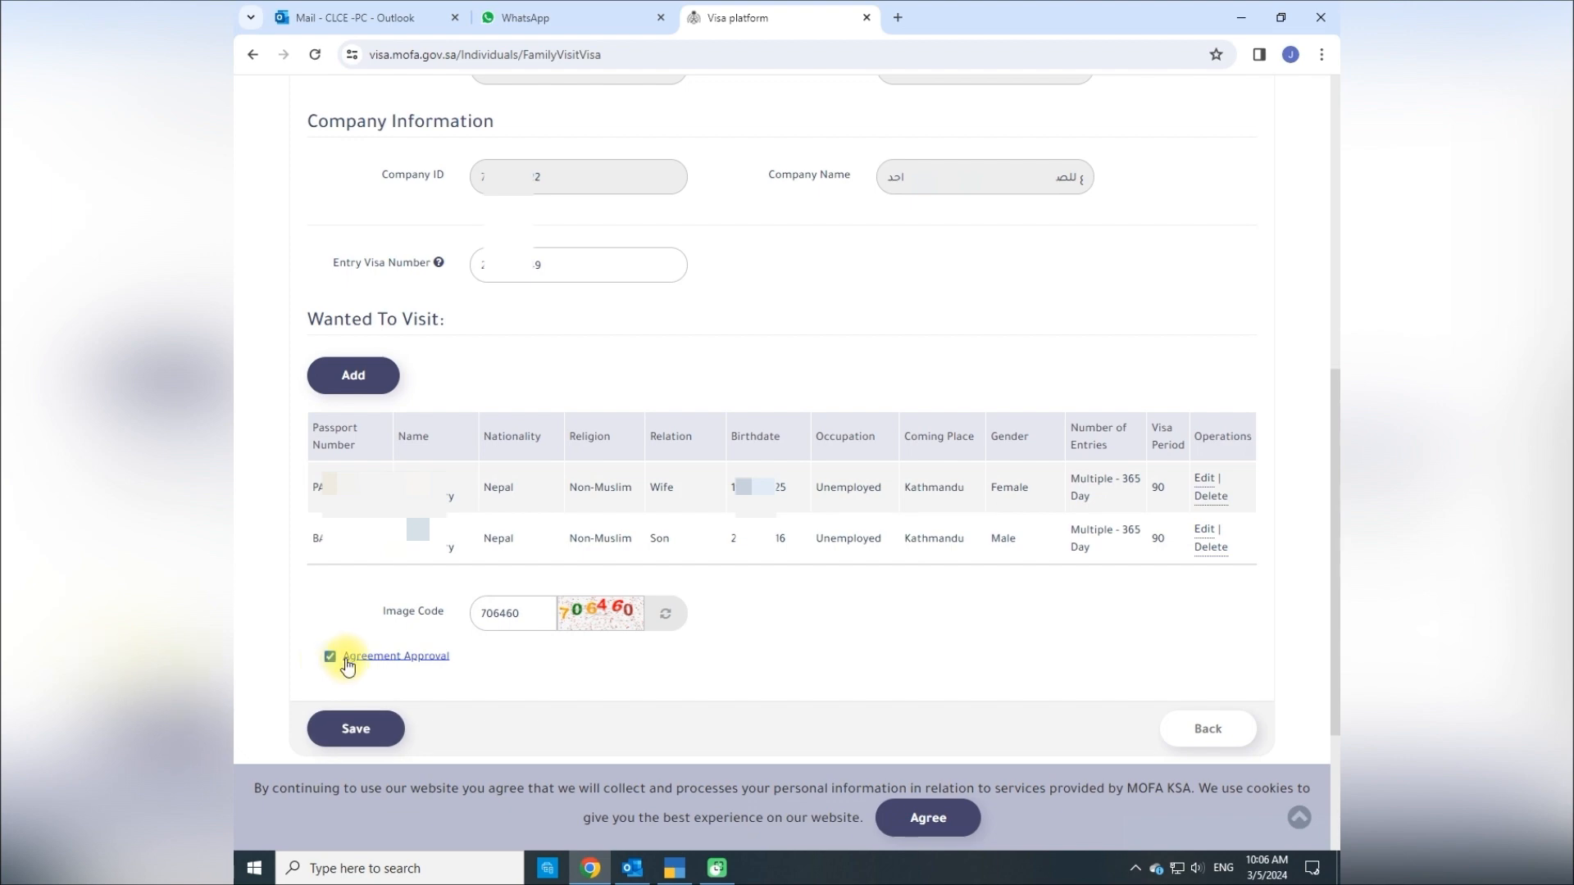
click(360, 735)
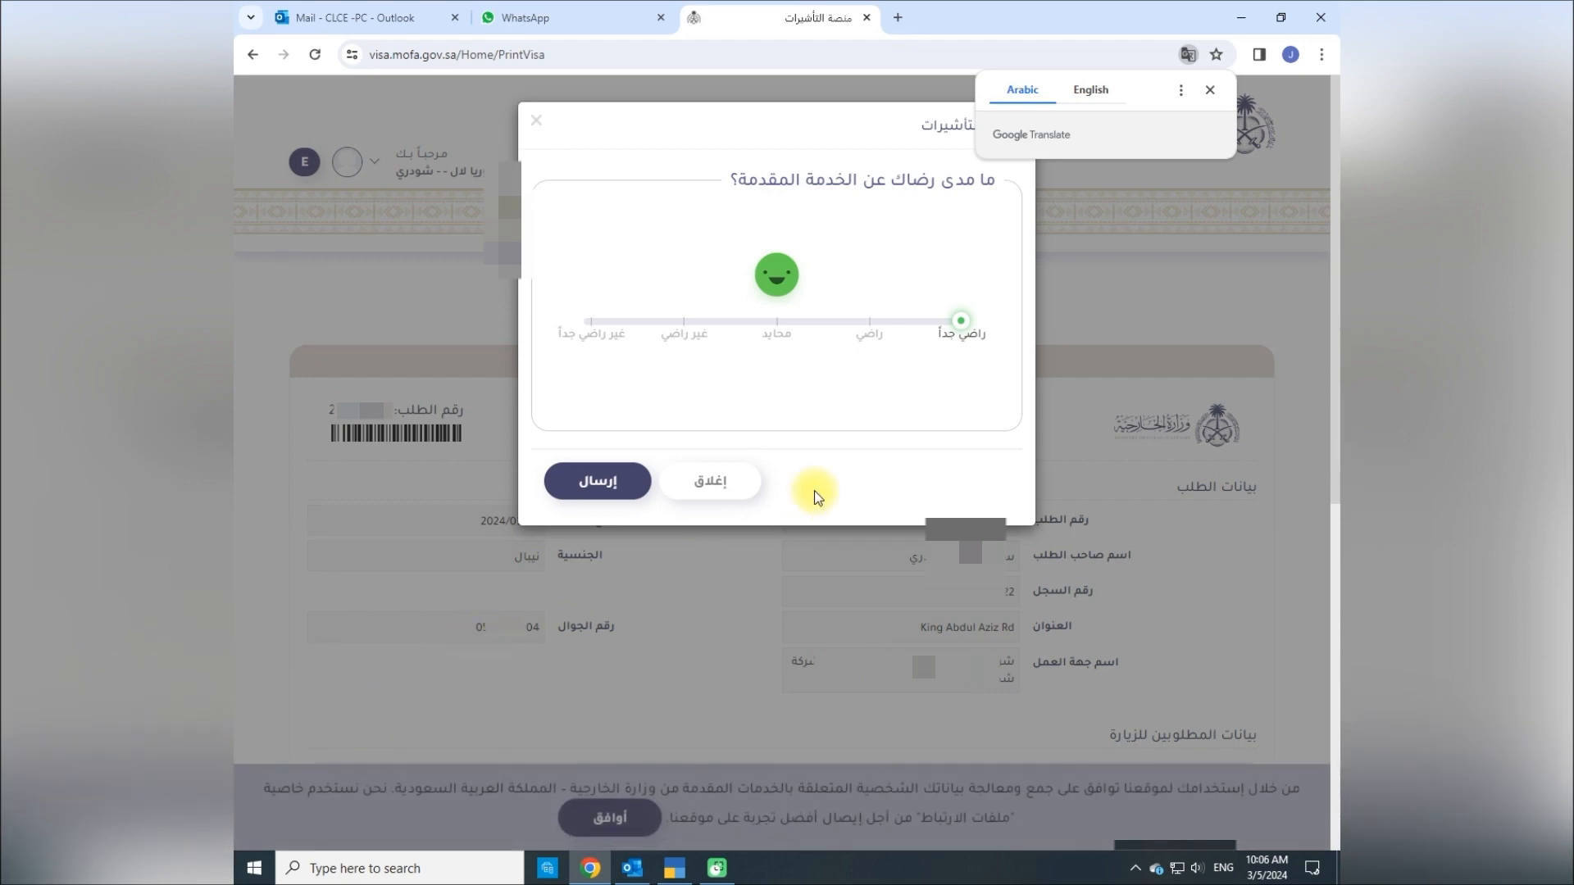
- Dismiss the translation prompt and review the request data and visitor details on the family visit application
click(1210, 90)
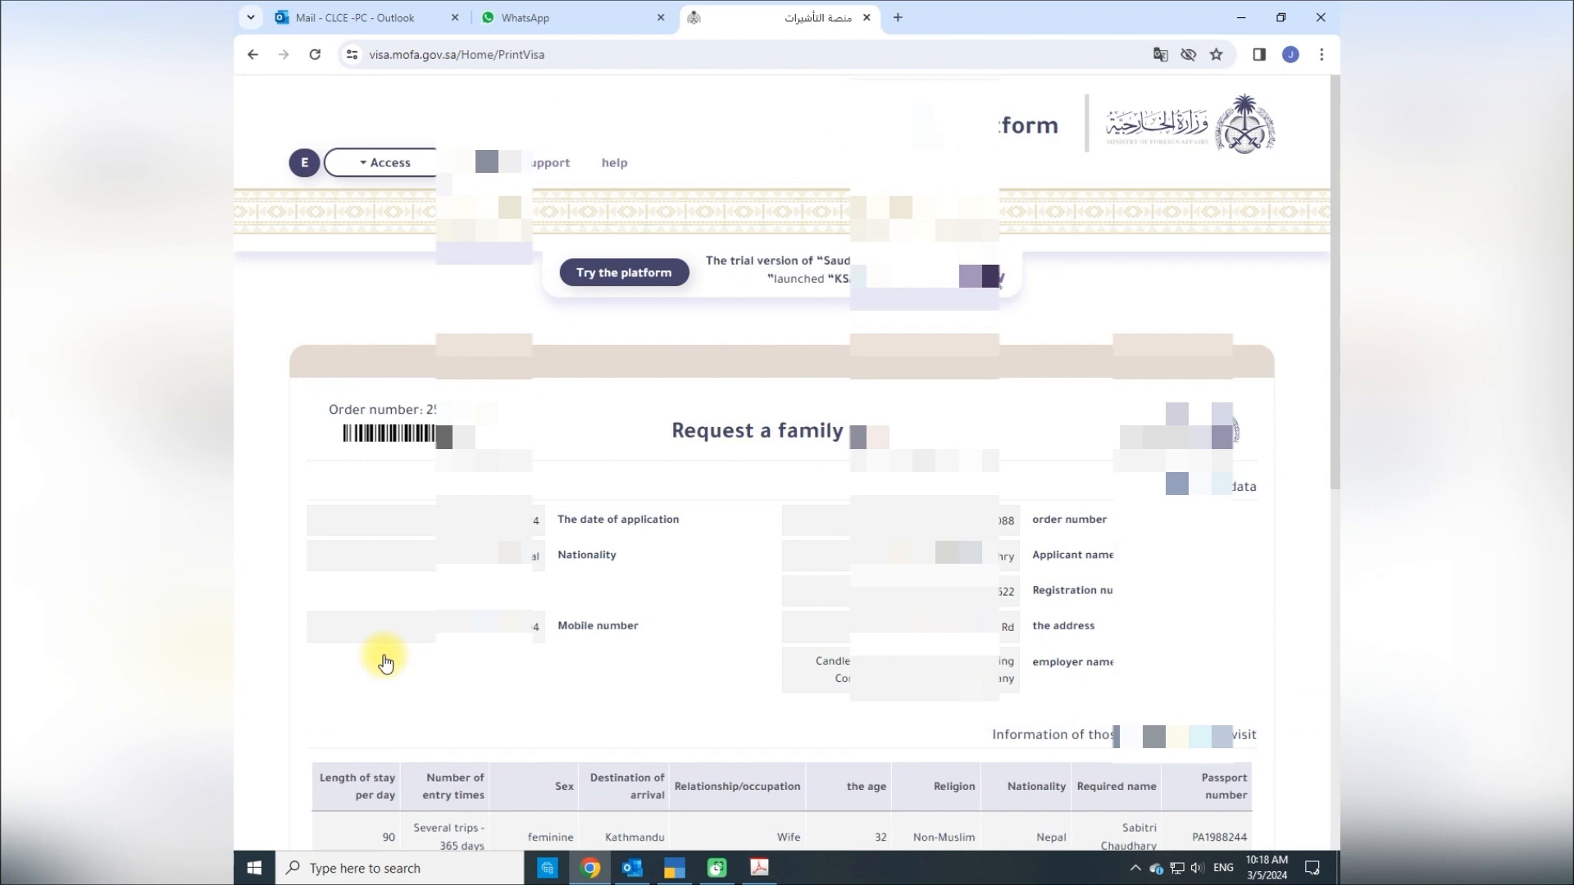
scroll(385, 662, down, 6)
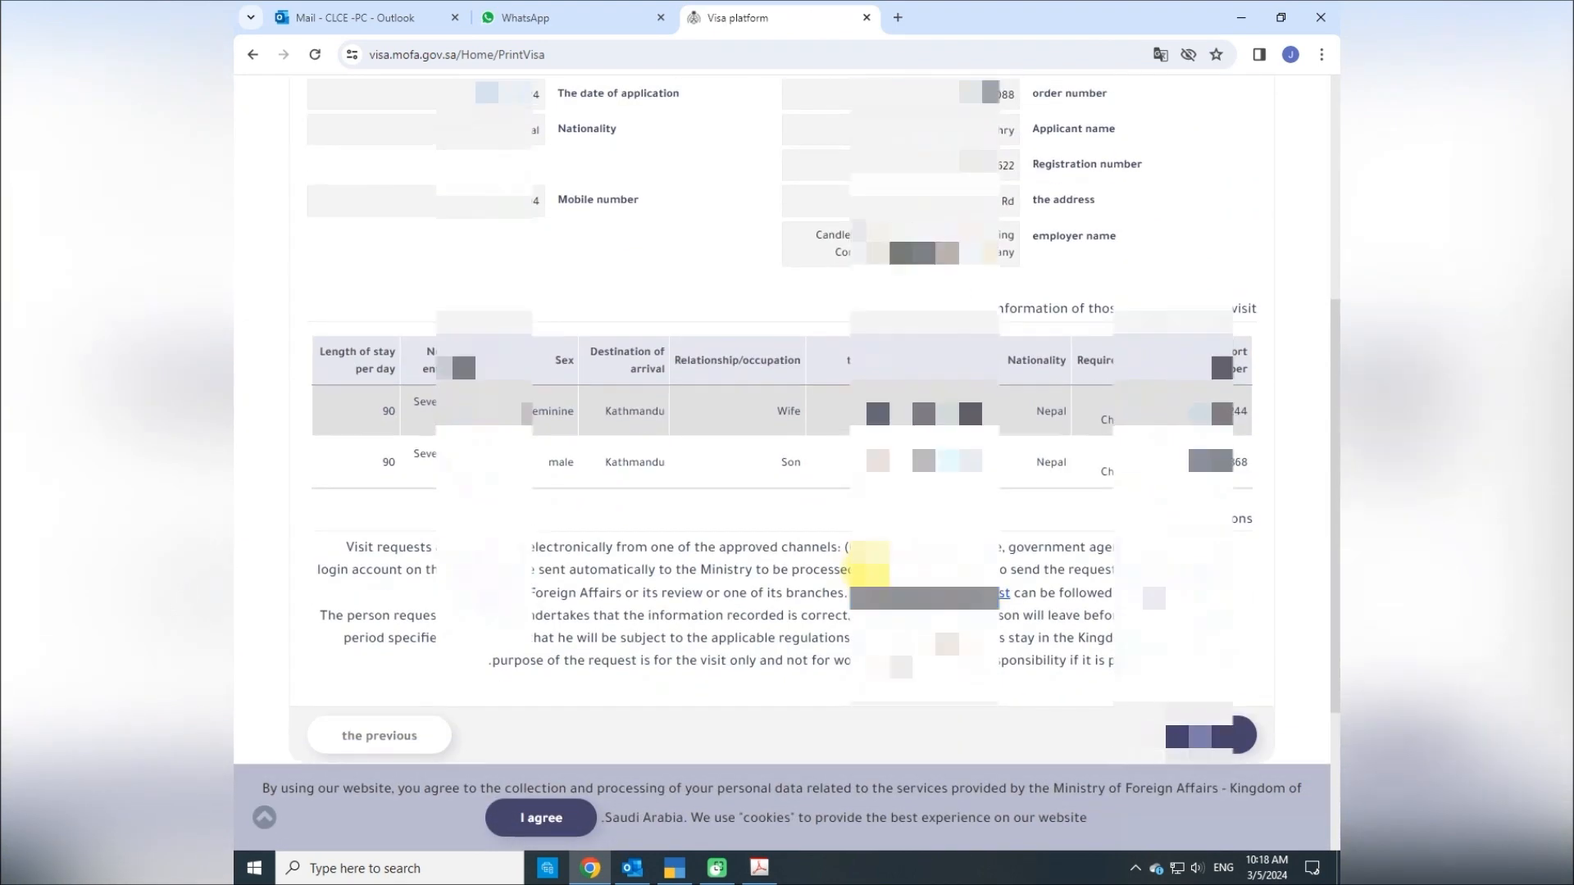
scroll(782, 421, up, 3)
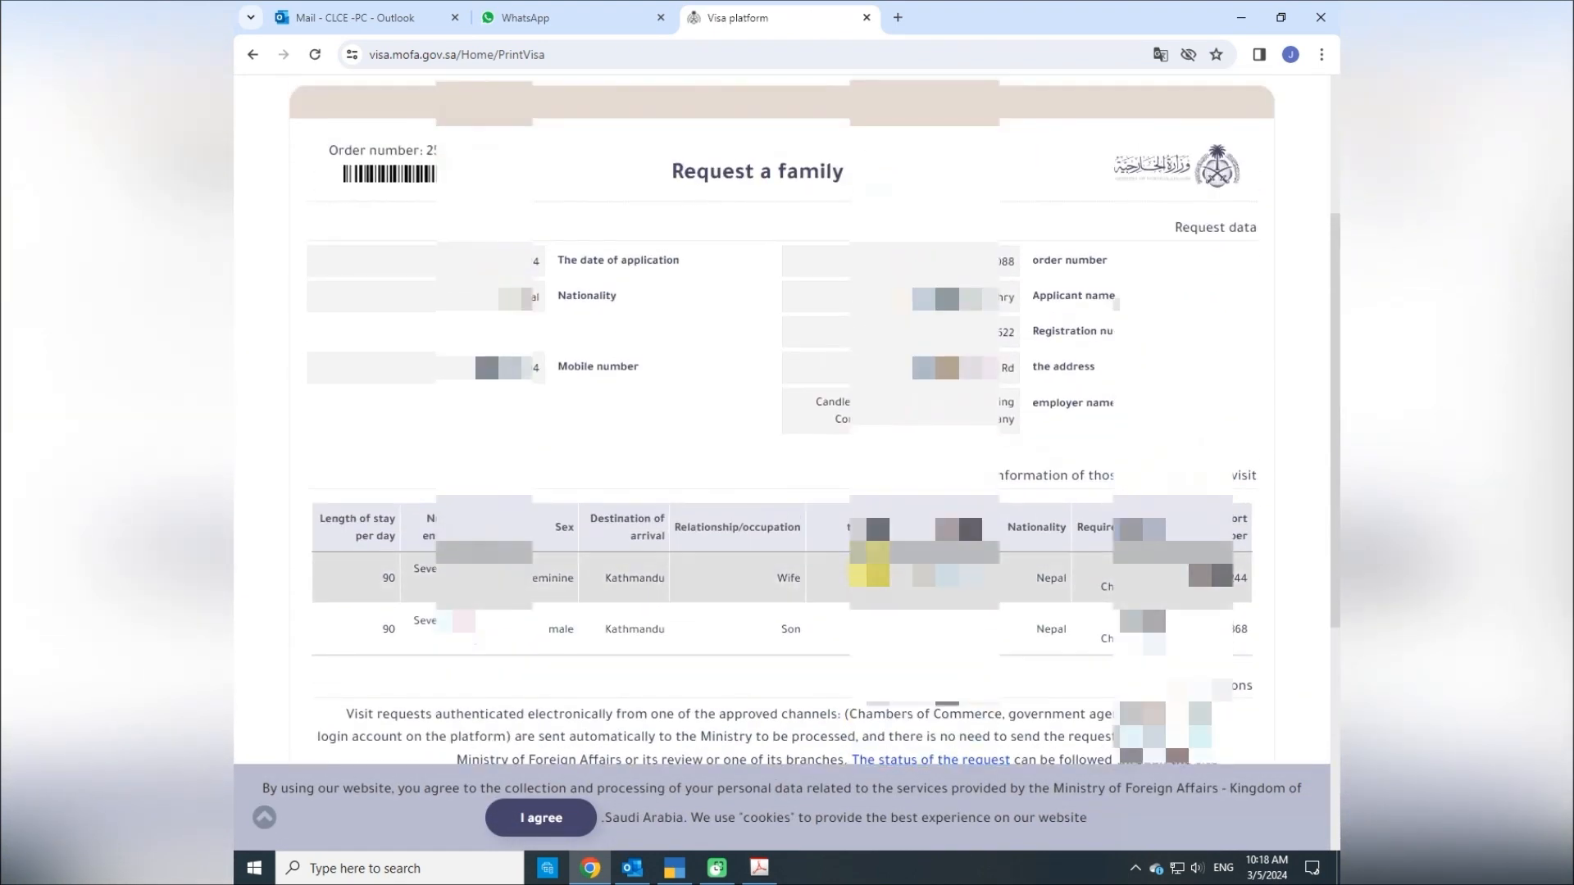
scroll(639, 524, up, 3)
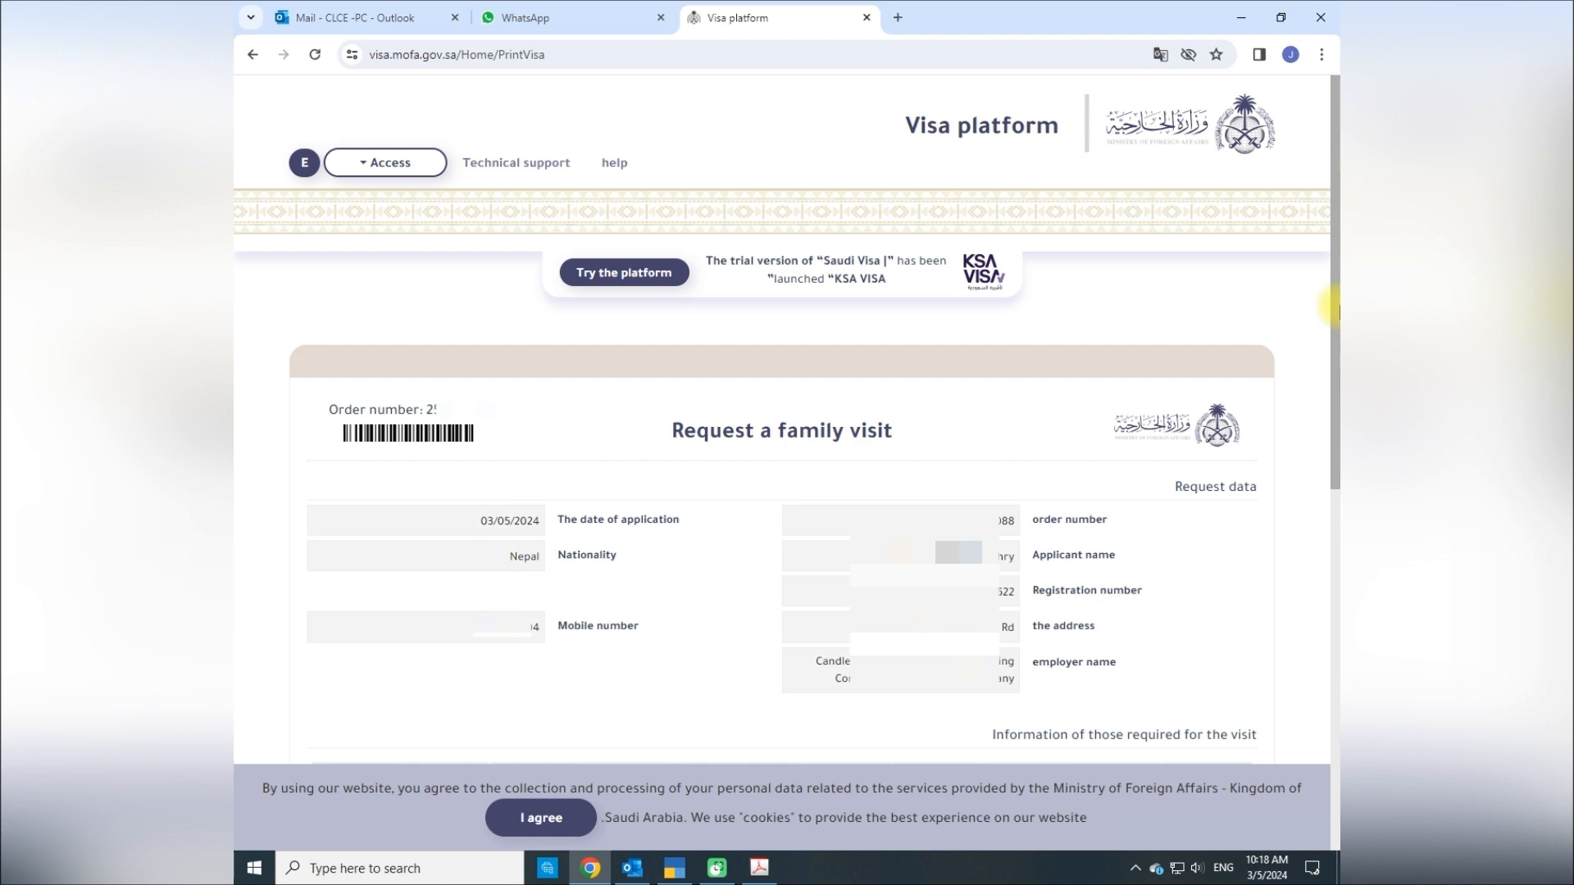
drag(1336, 310, 1336, 404)
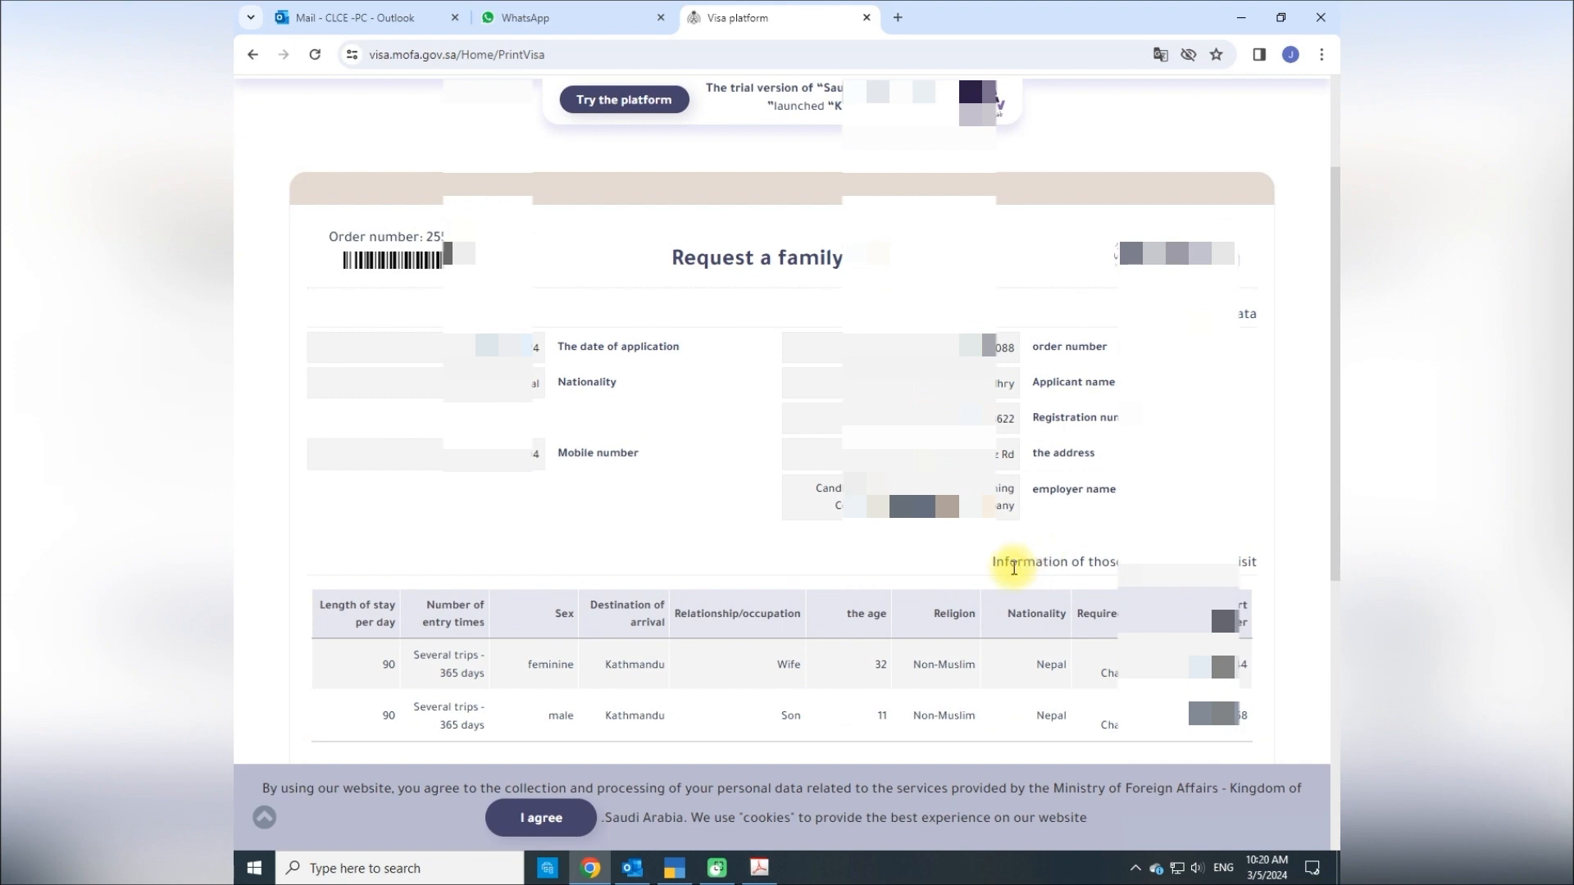
- Print the family visit application to a PDF and save it on the Desktop with EN in the file name
scroll(996, 544, down, 5)
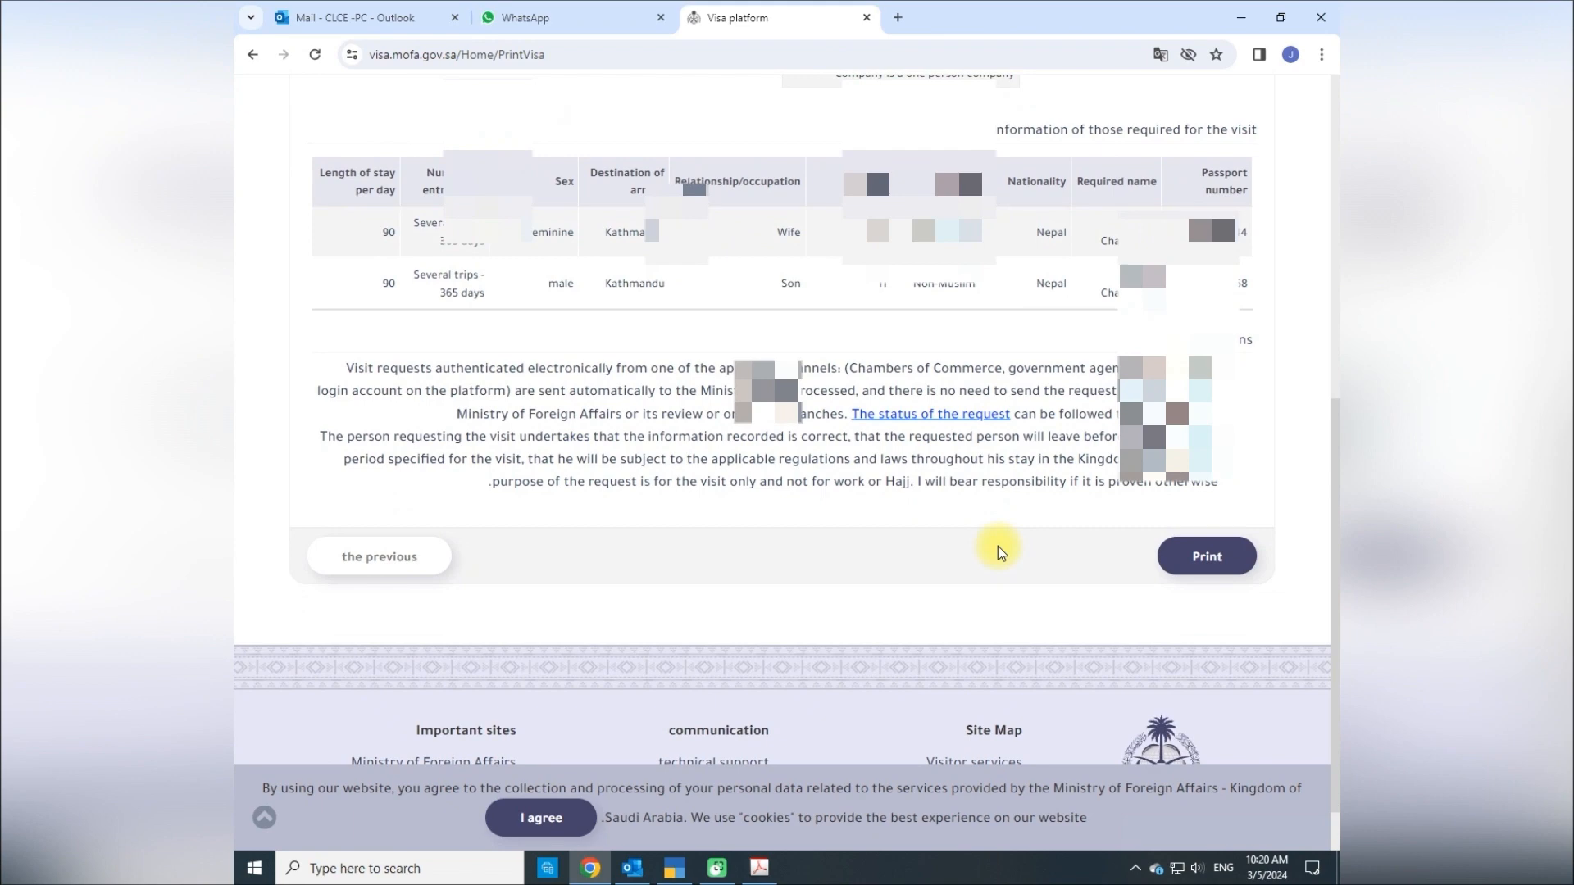
click(1198, 559)
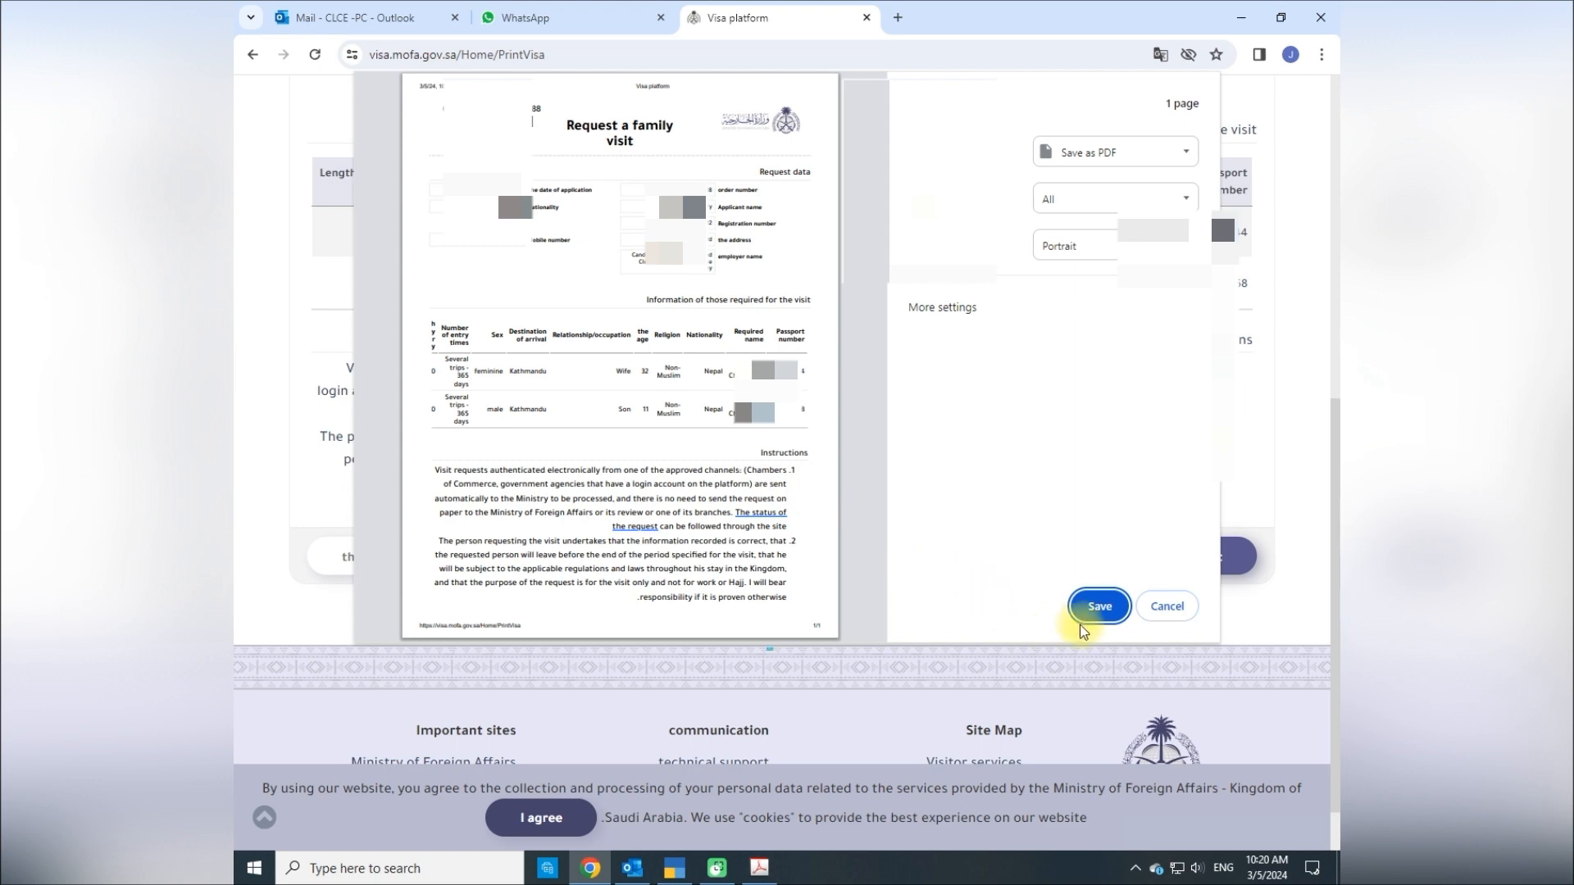
click(1099, 607)
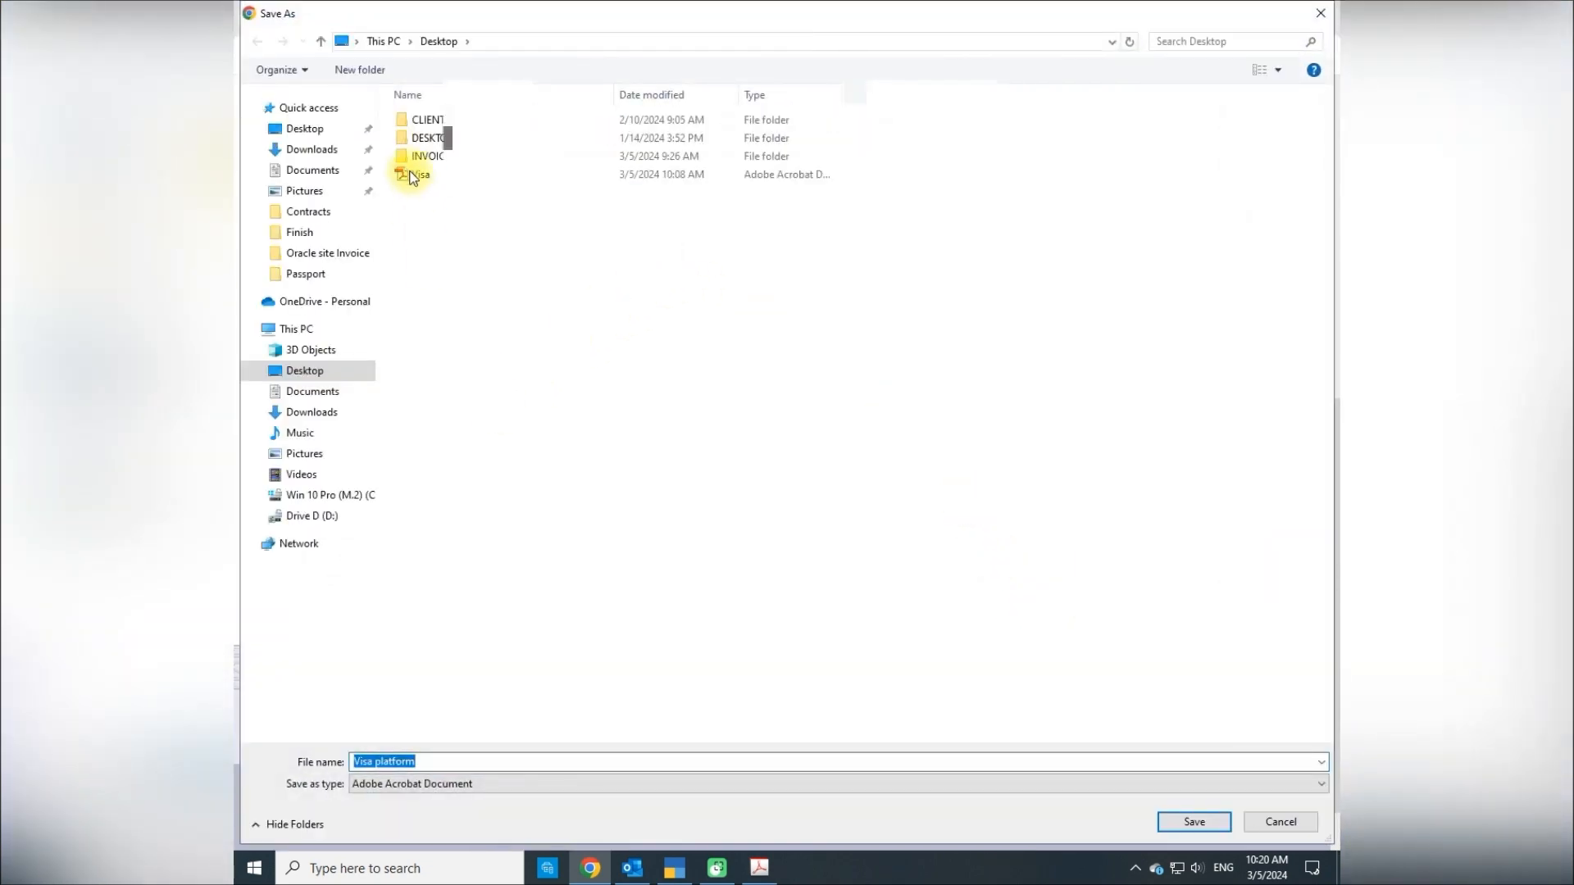
click(413, 175)
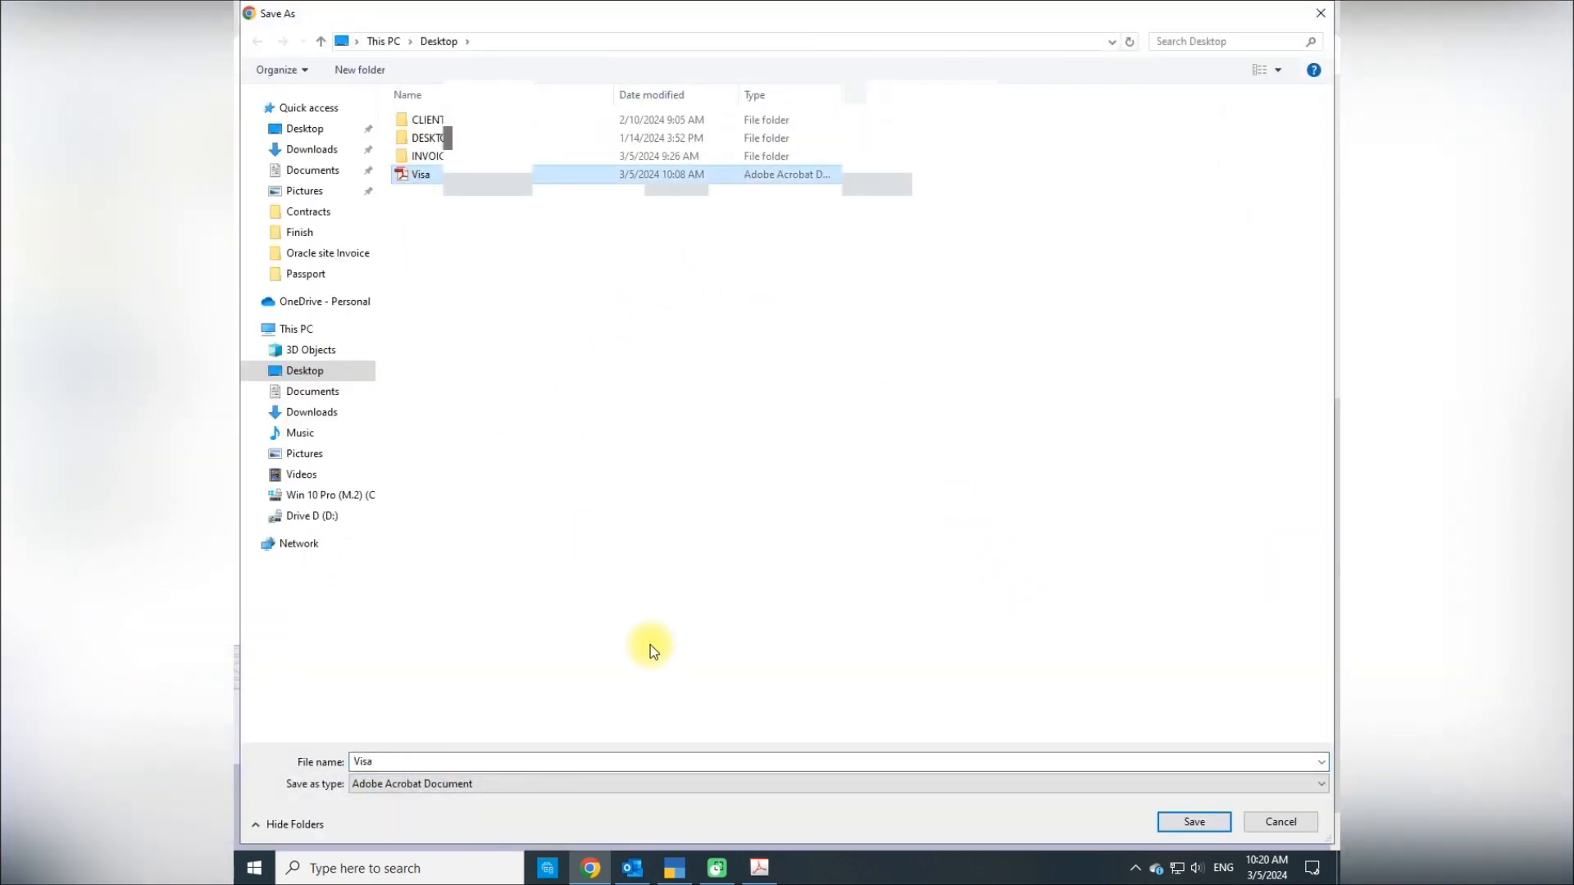
click(561, 762)
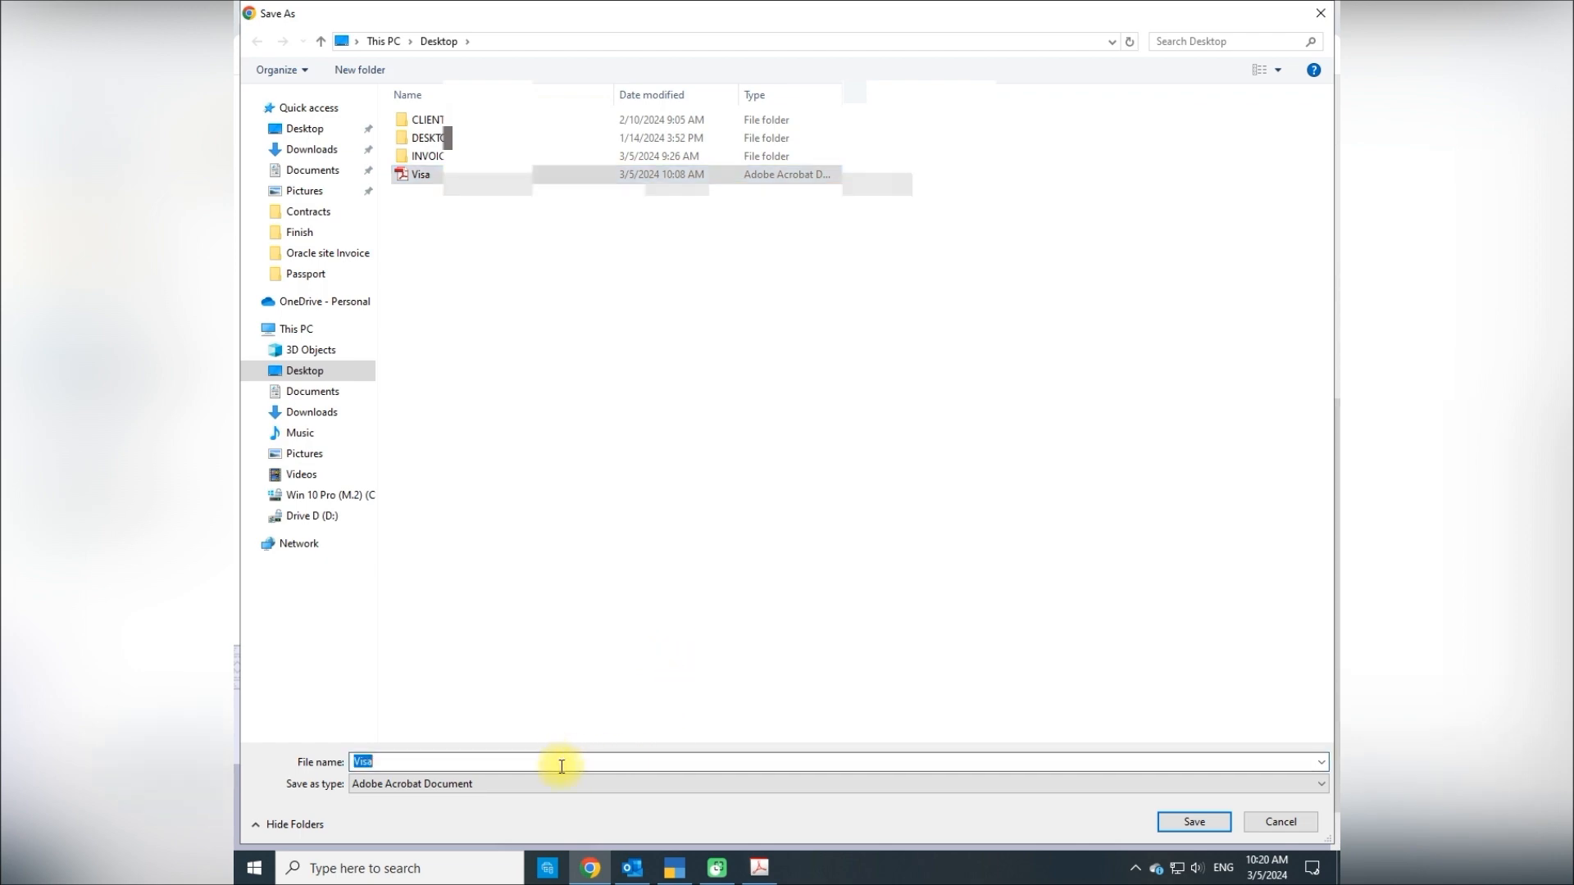
text(EN)
key(Return)
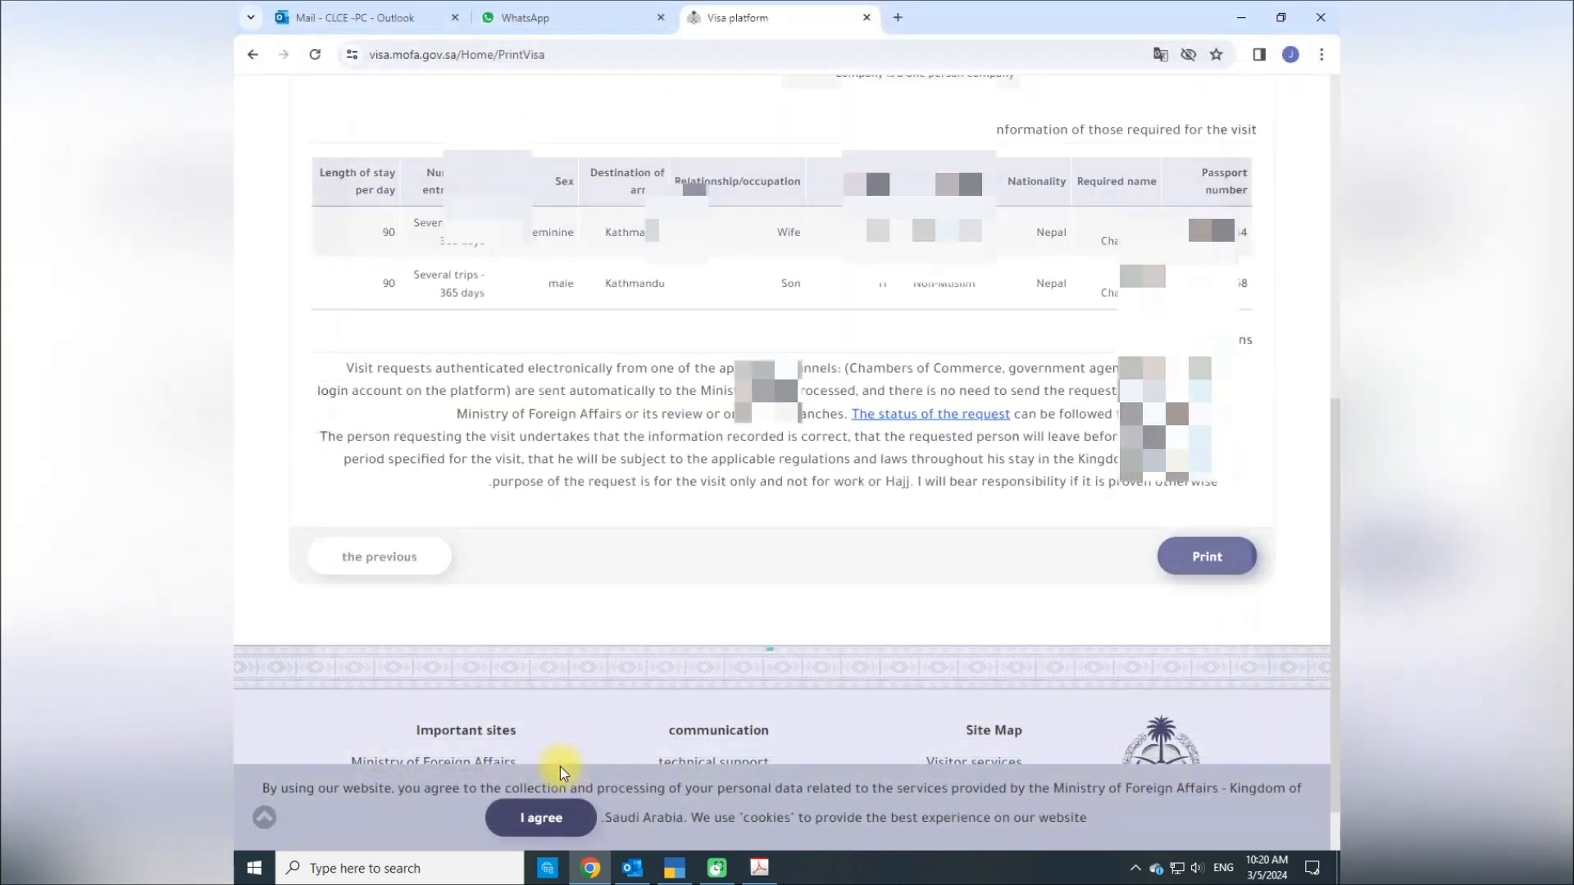
scroll(704, 594, up, 4)
scroll(740, 584, up, 3)
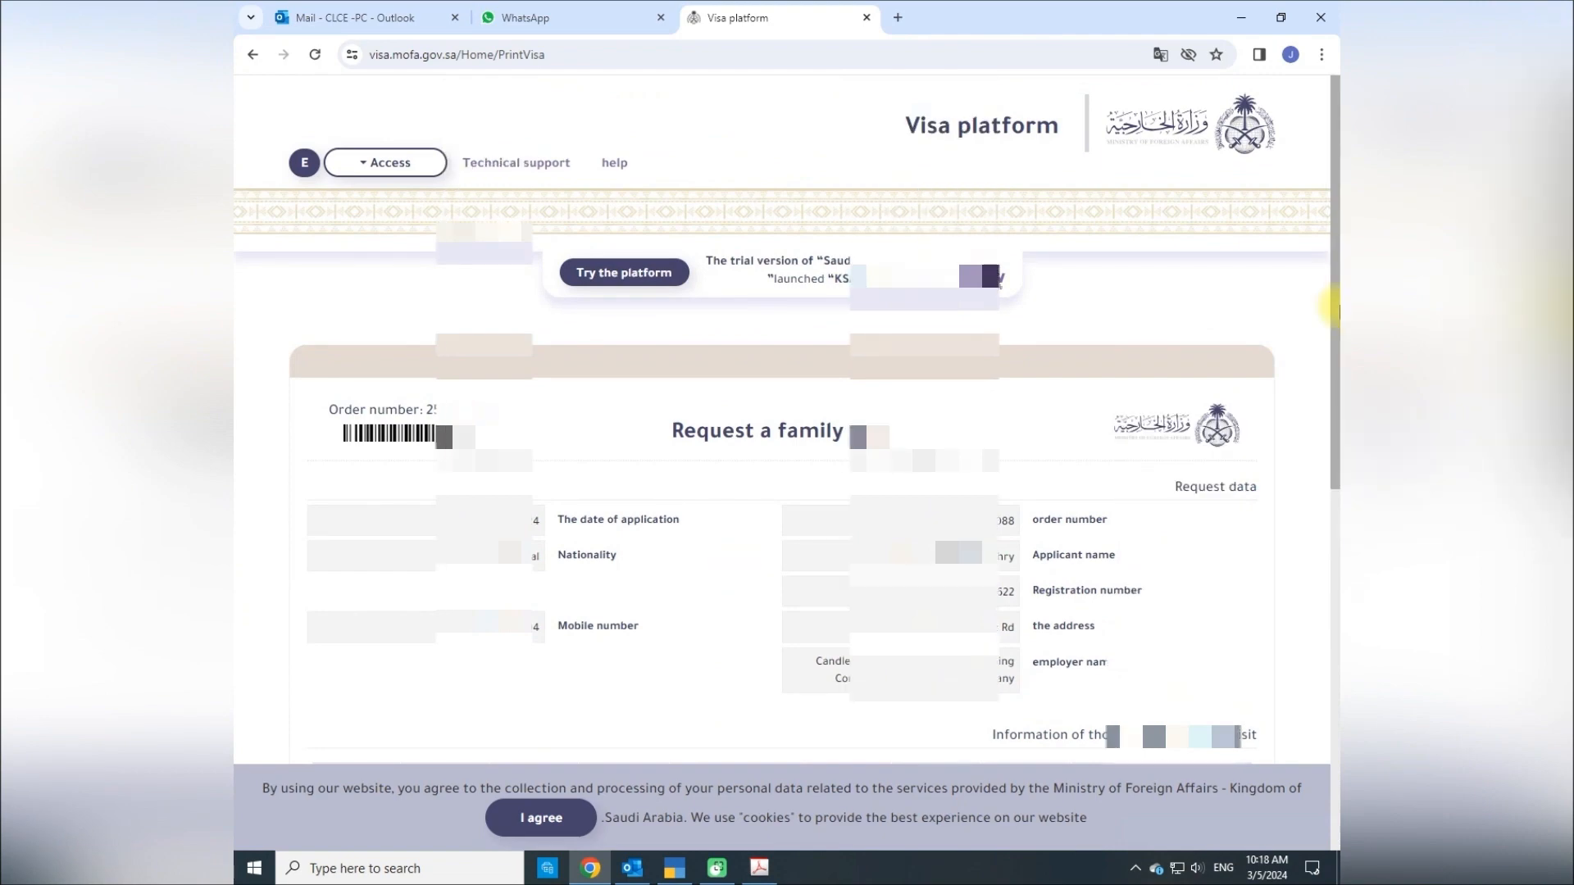
drag(1338, 309, 1338, 348)
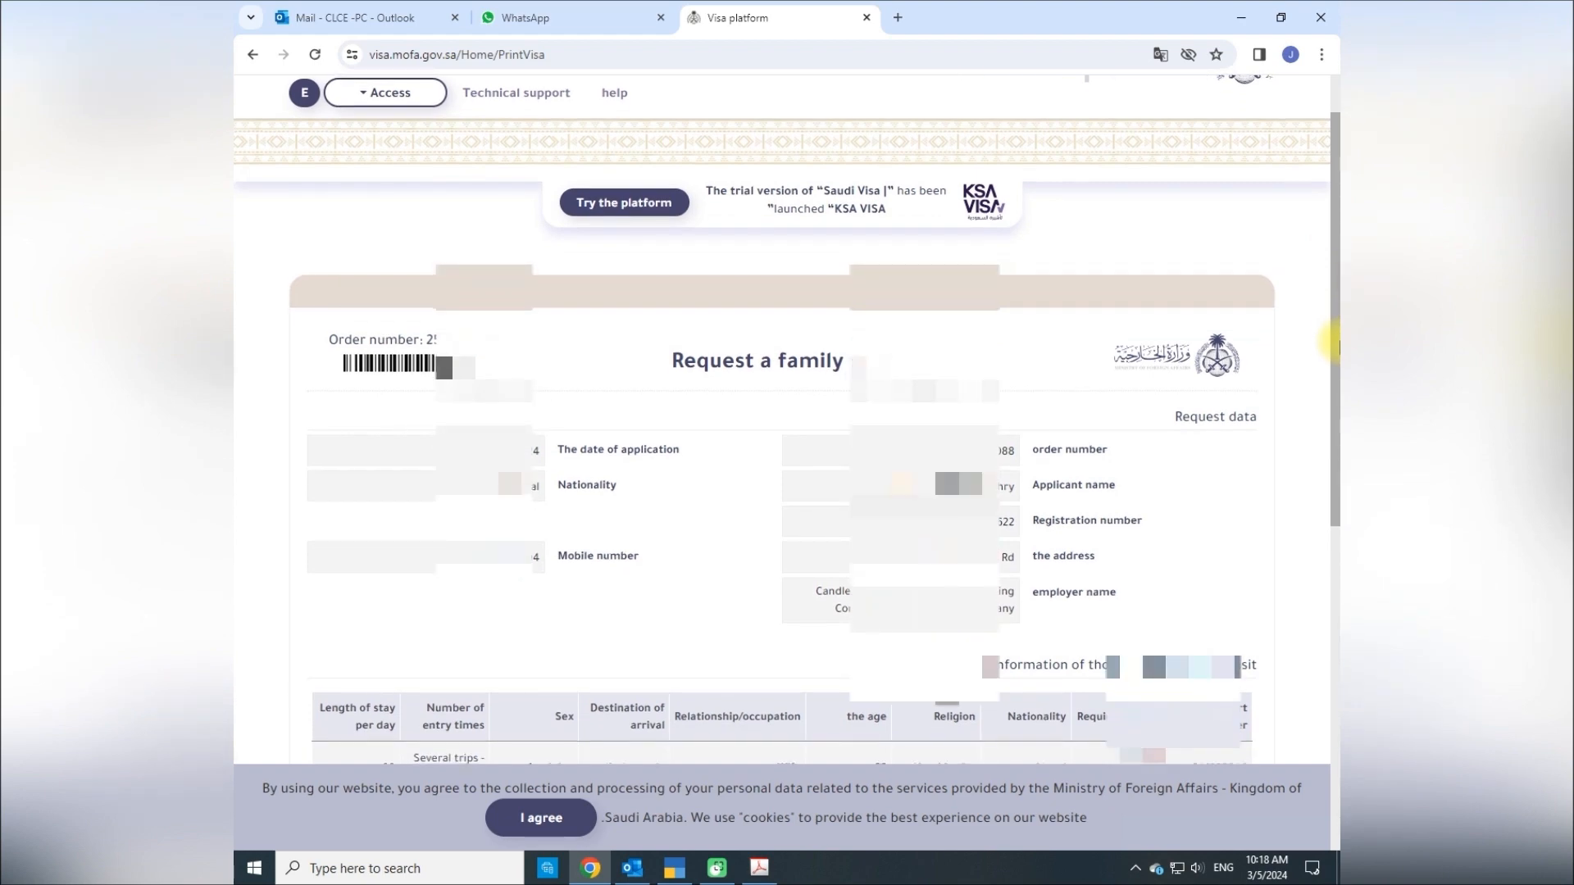